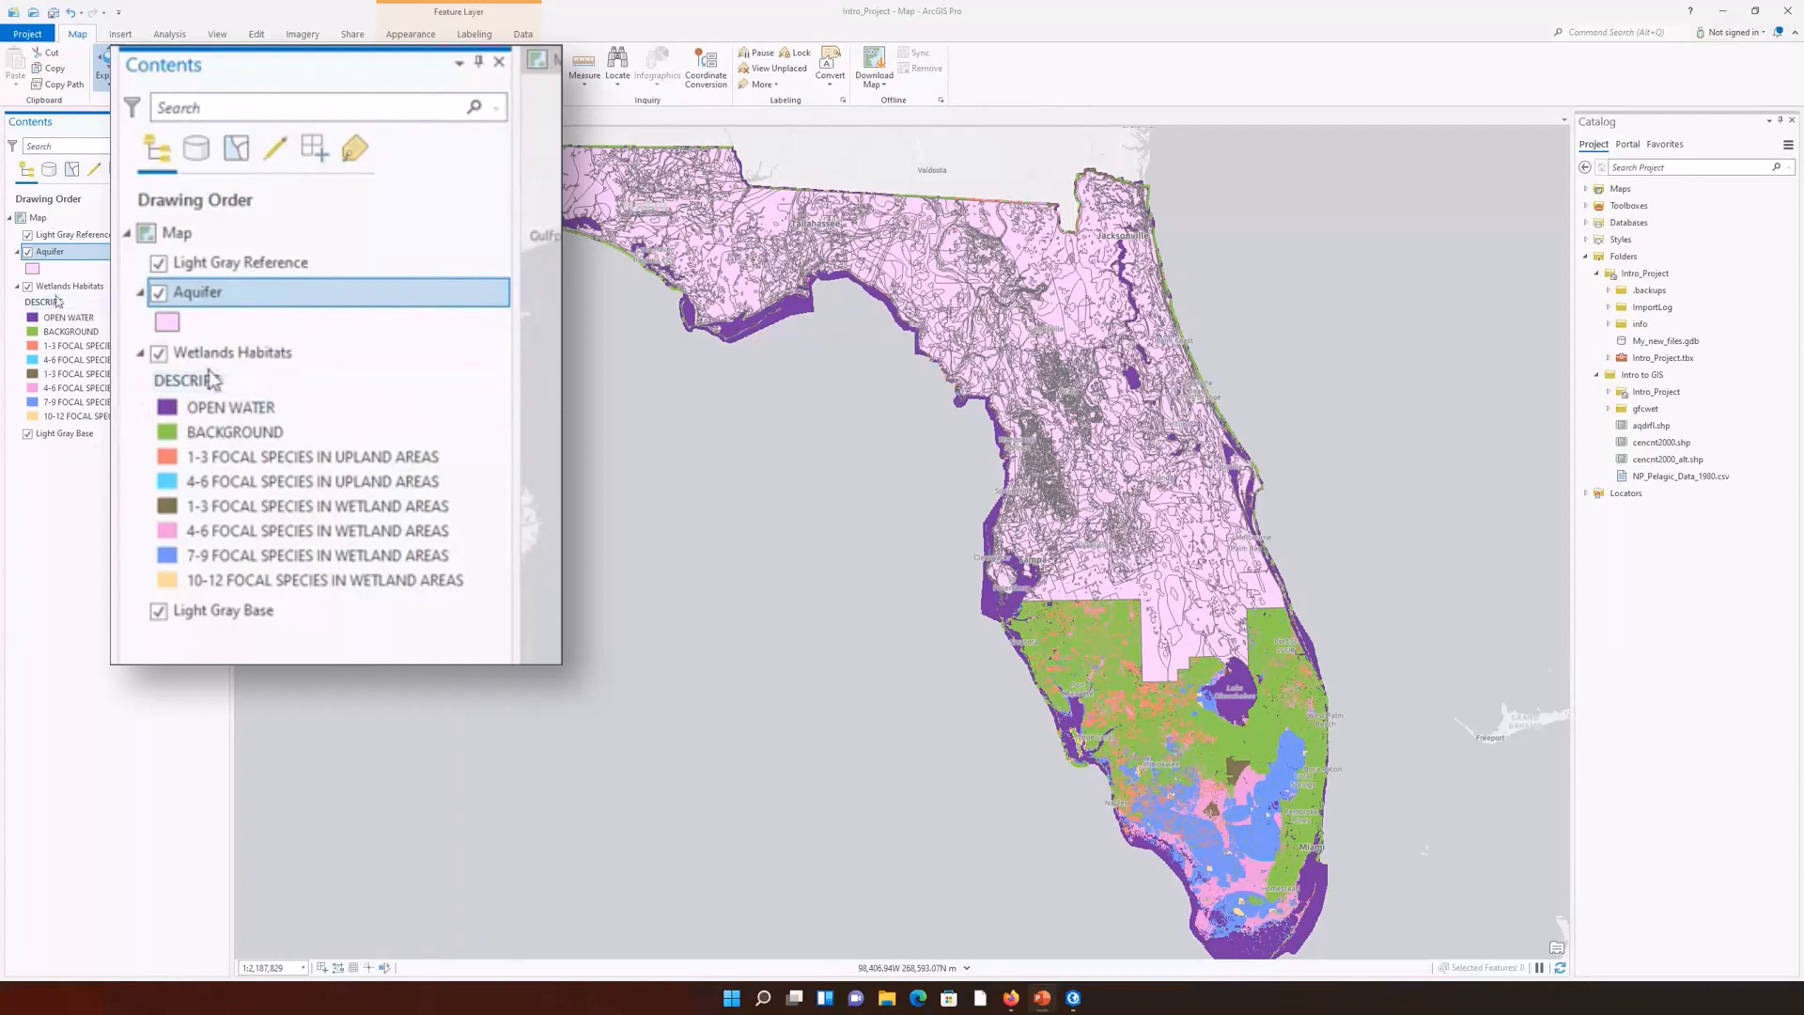
# Step: Hide the Wetlands Habitats layer, then open its attribute table for review and close it
pyautogui.click(27, 286)
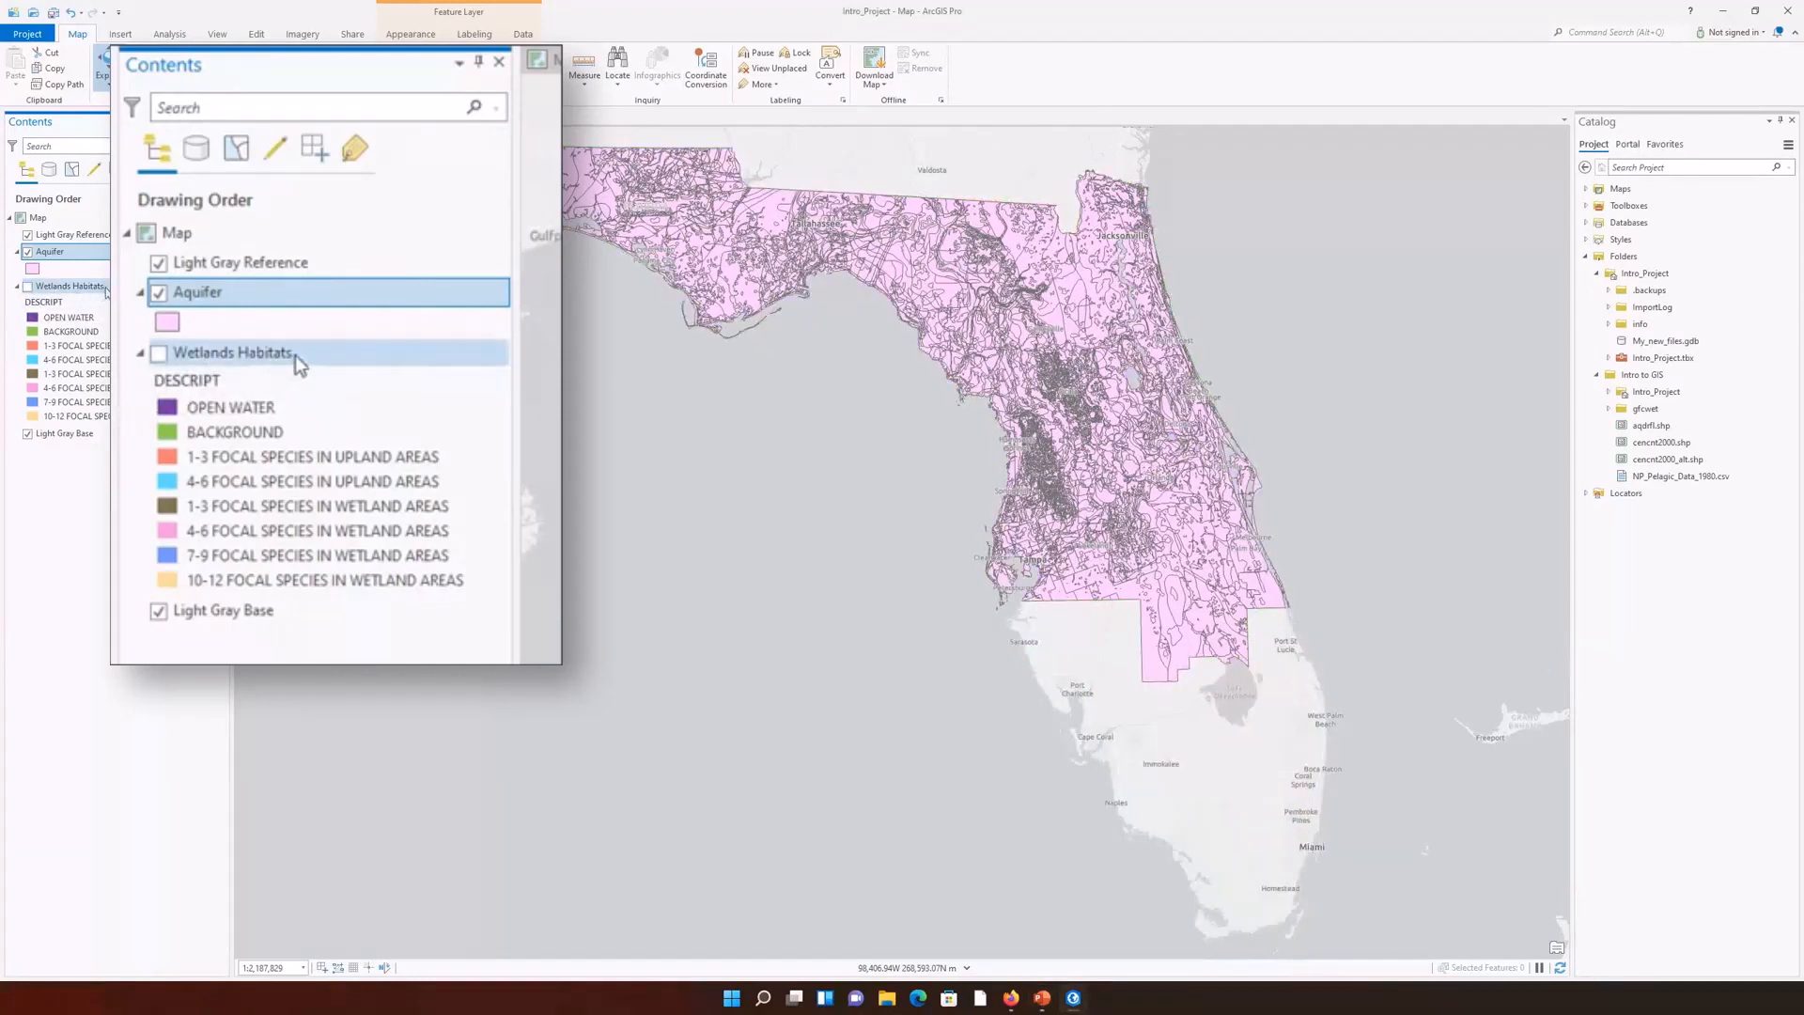
pyautogui.rightClick(104, 291)
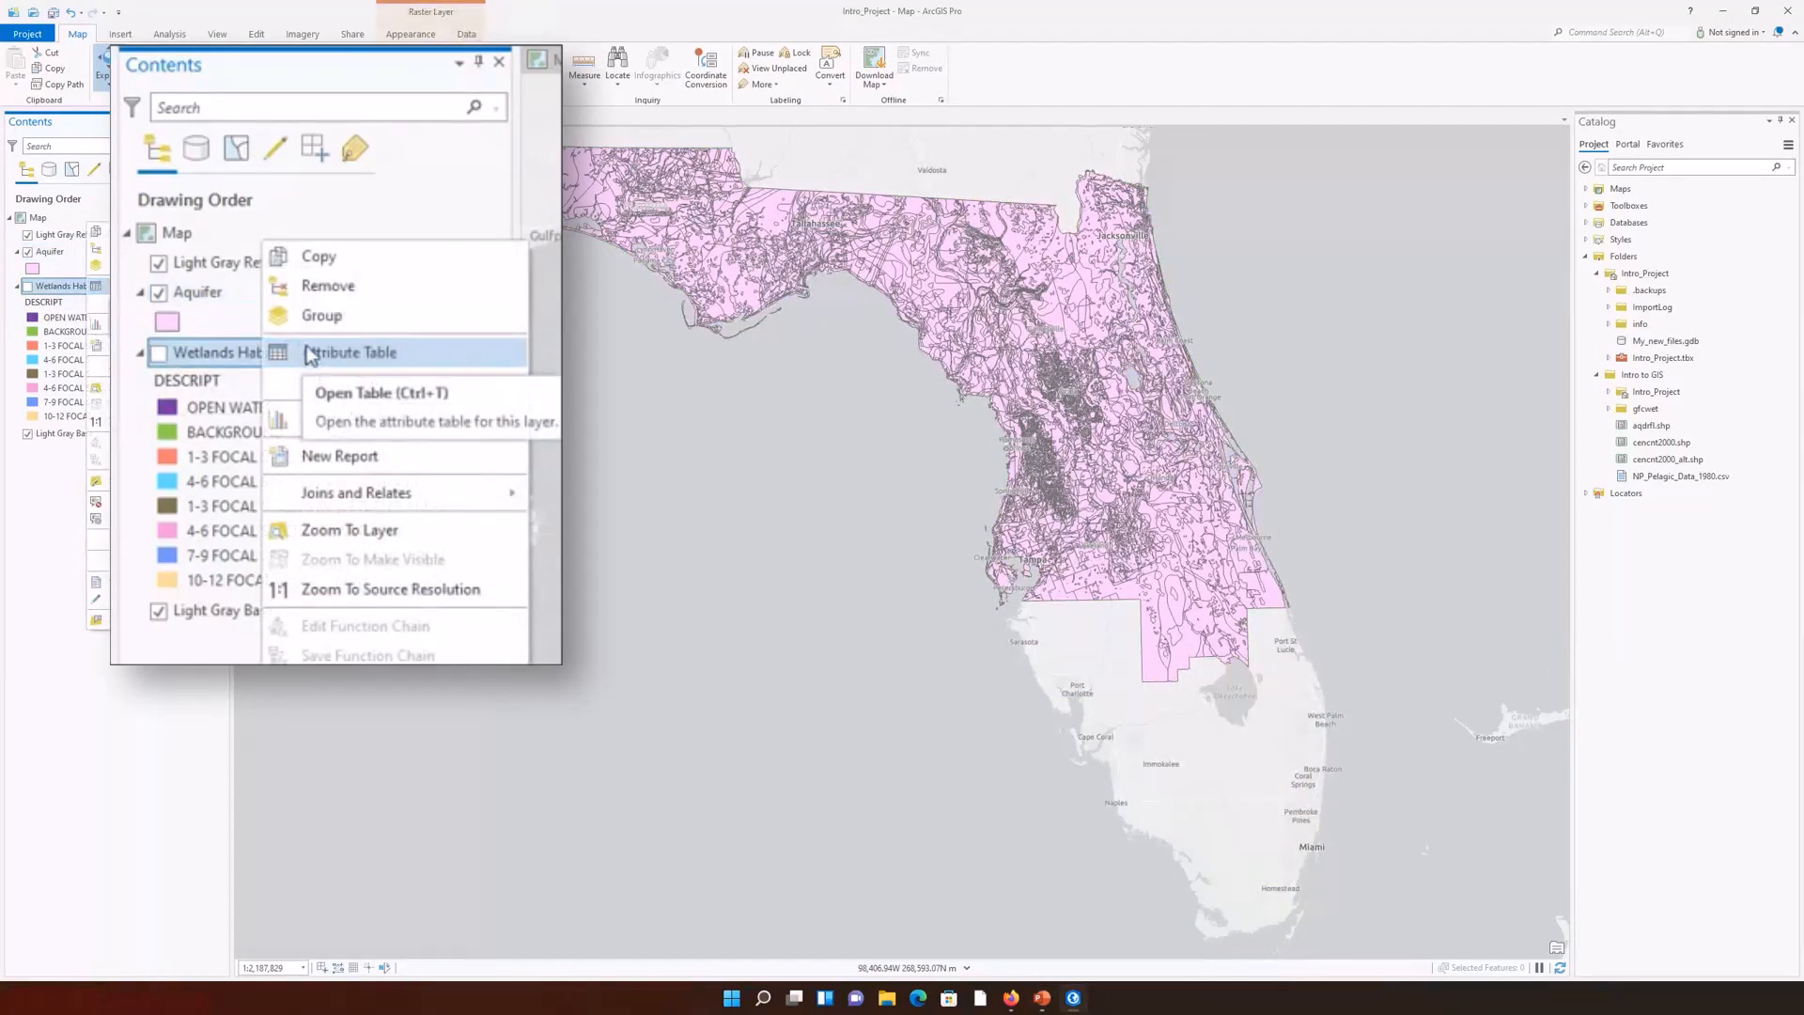
pyautogui.click(183, 291)
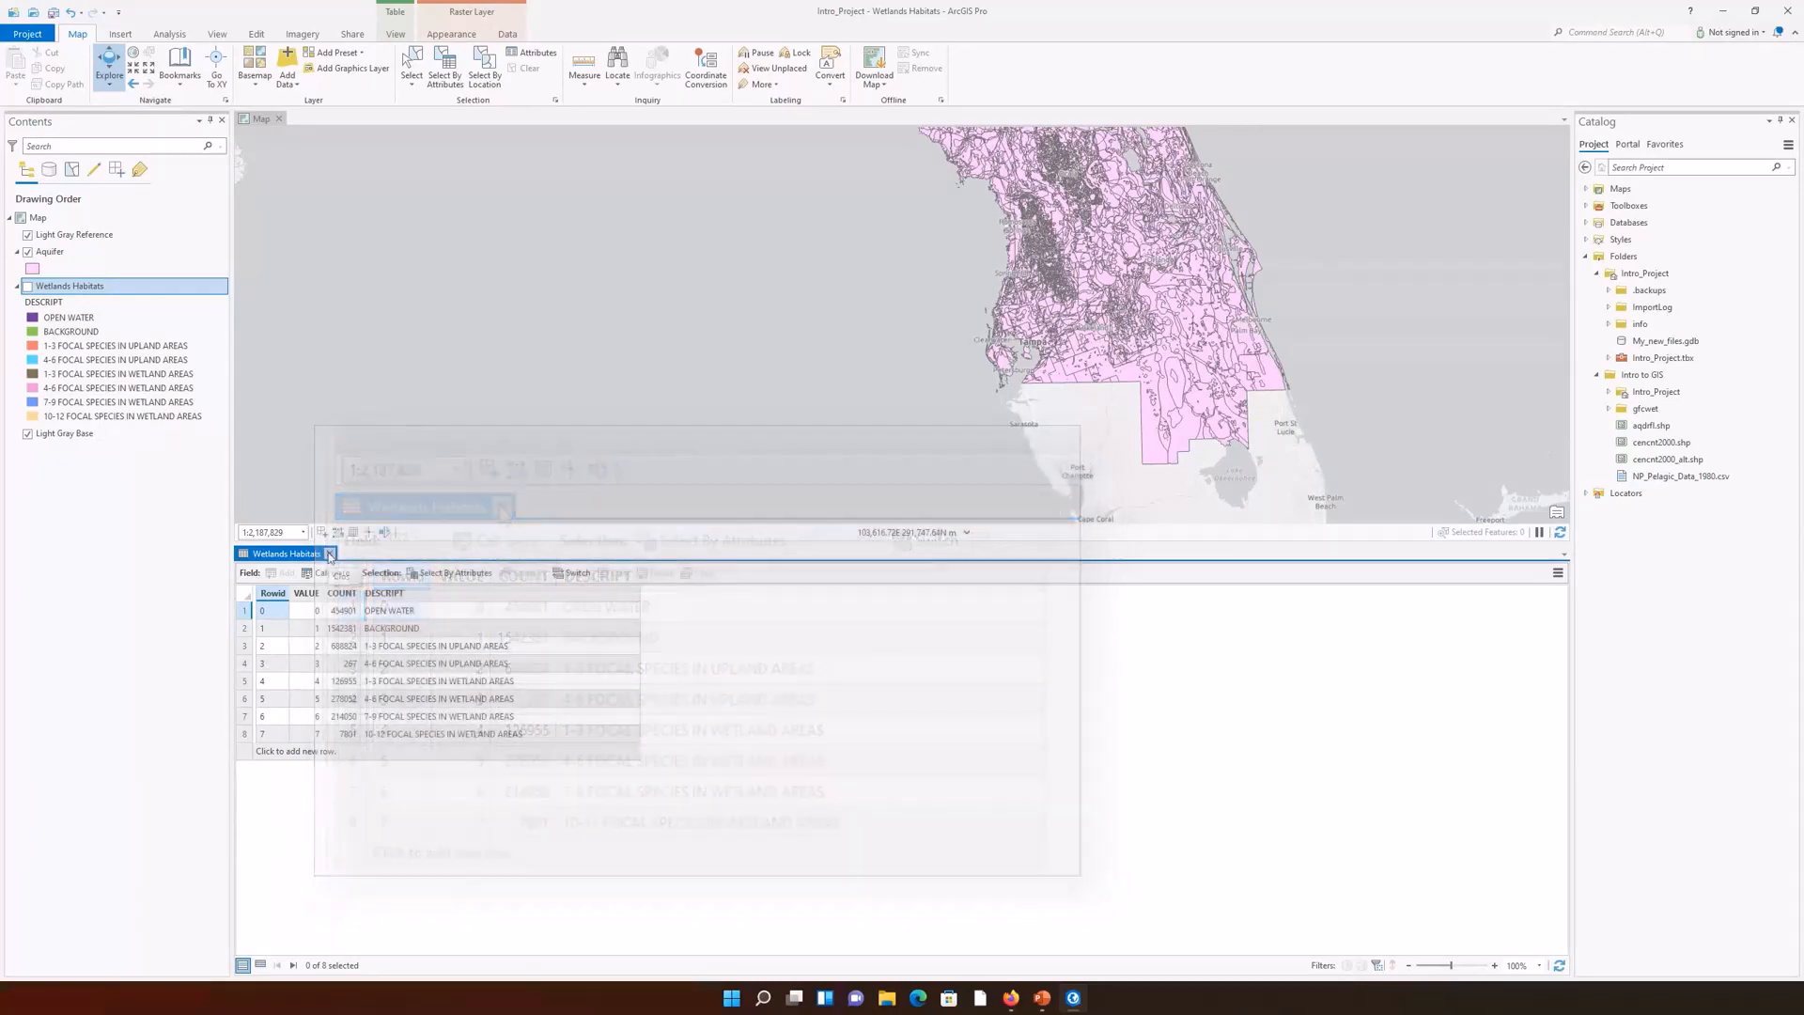
pyautogui.click(330, 553)
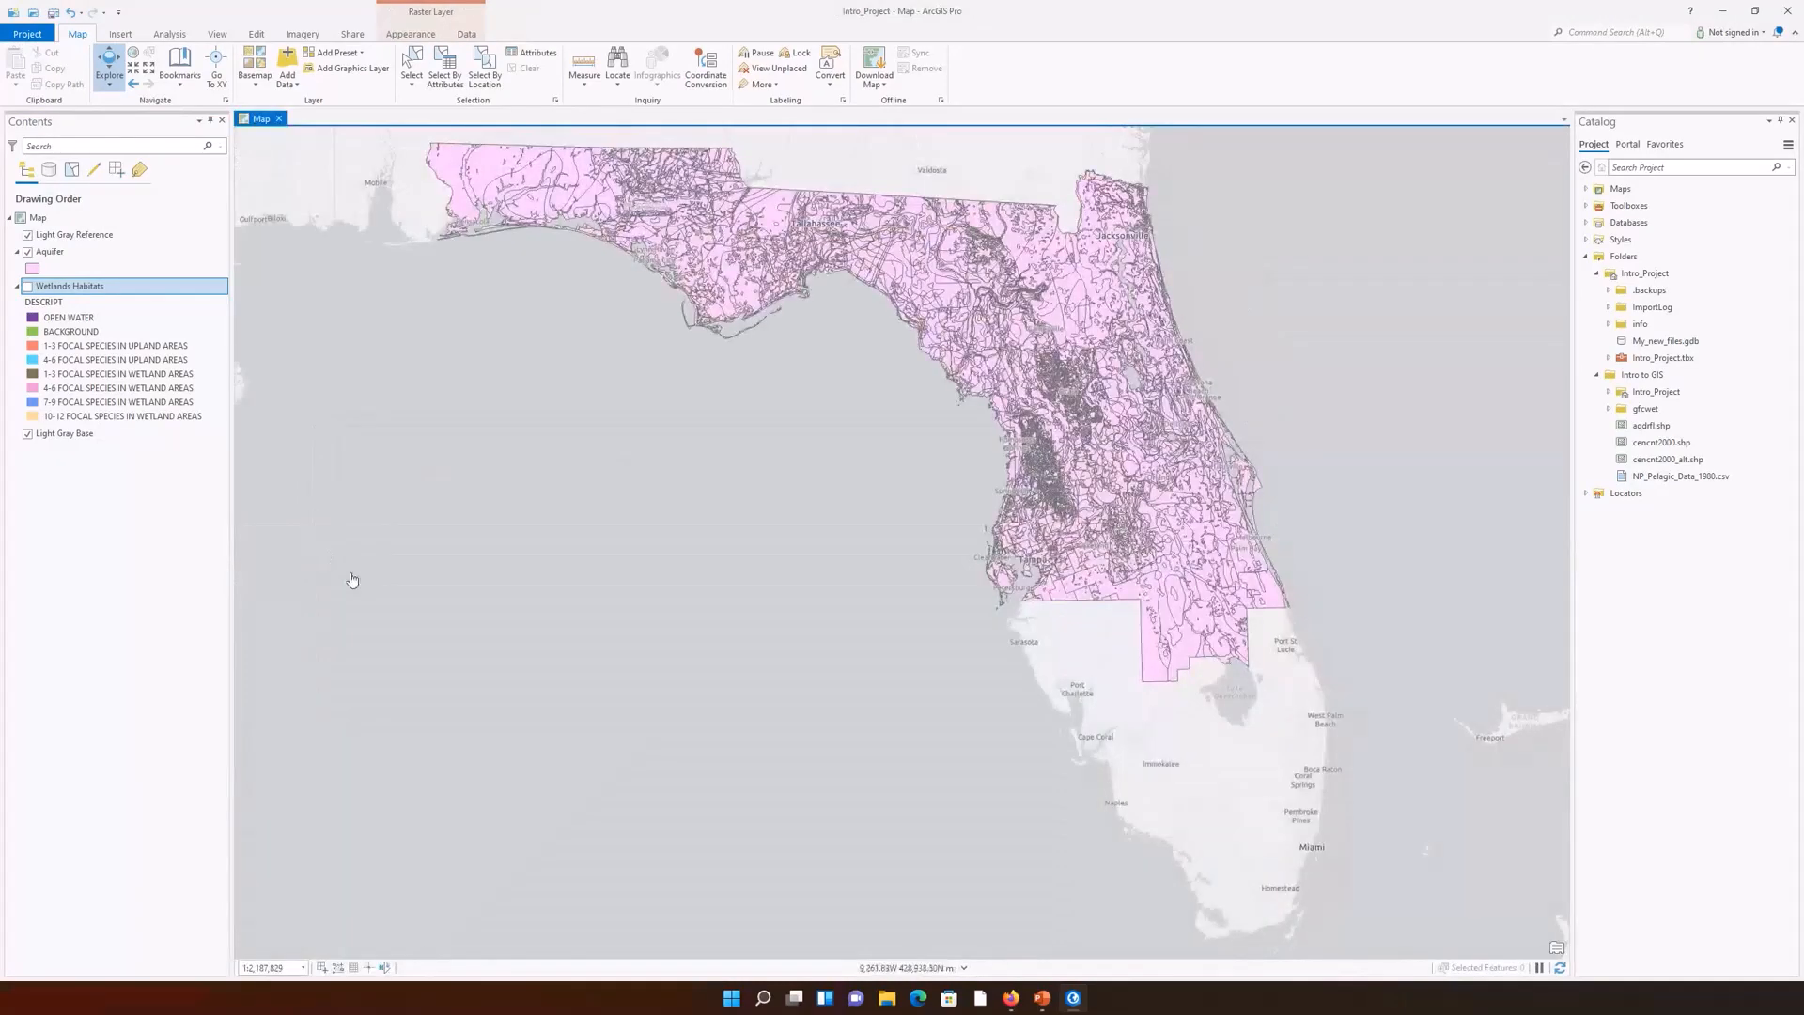
# Step: Open the Aquifer layer's attribute table and dock it to the left of the map
pyautogui.rightClick(84, 256)
pyautogui.click(143, 253)
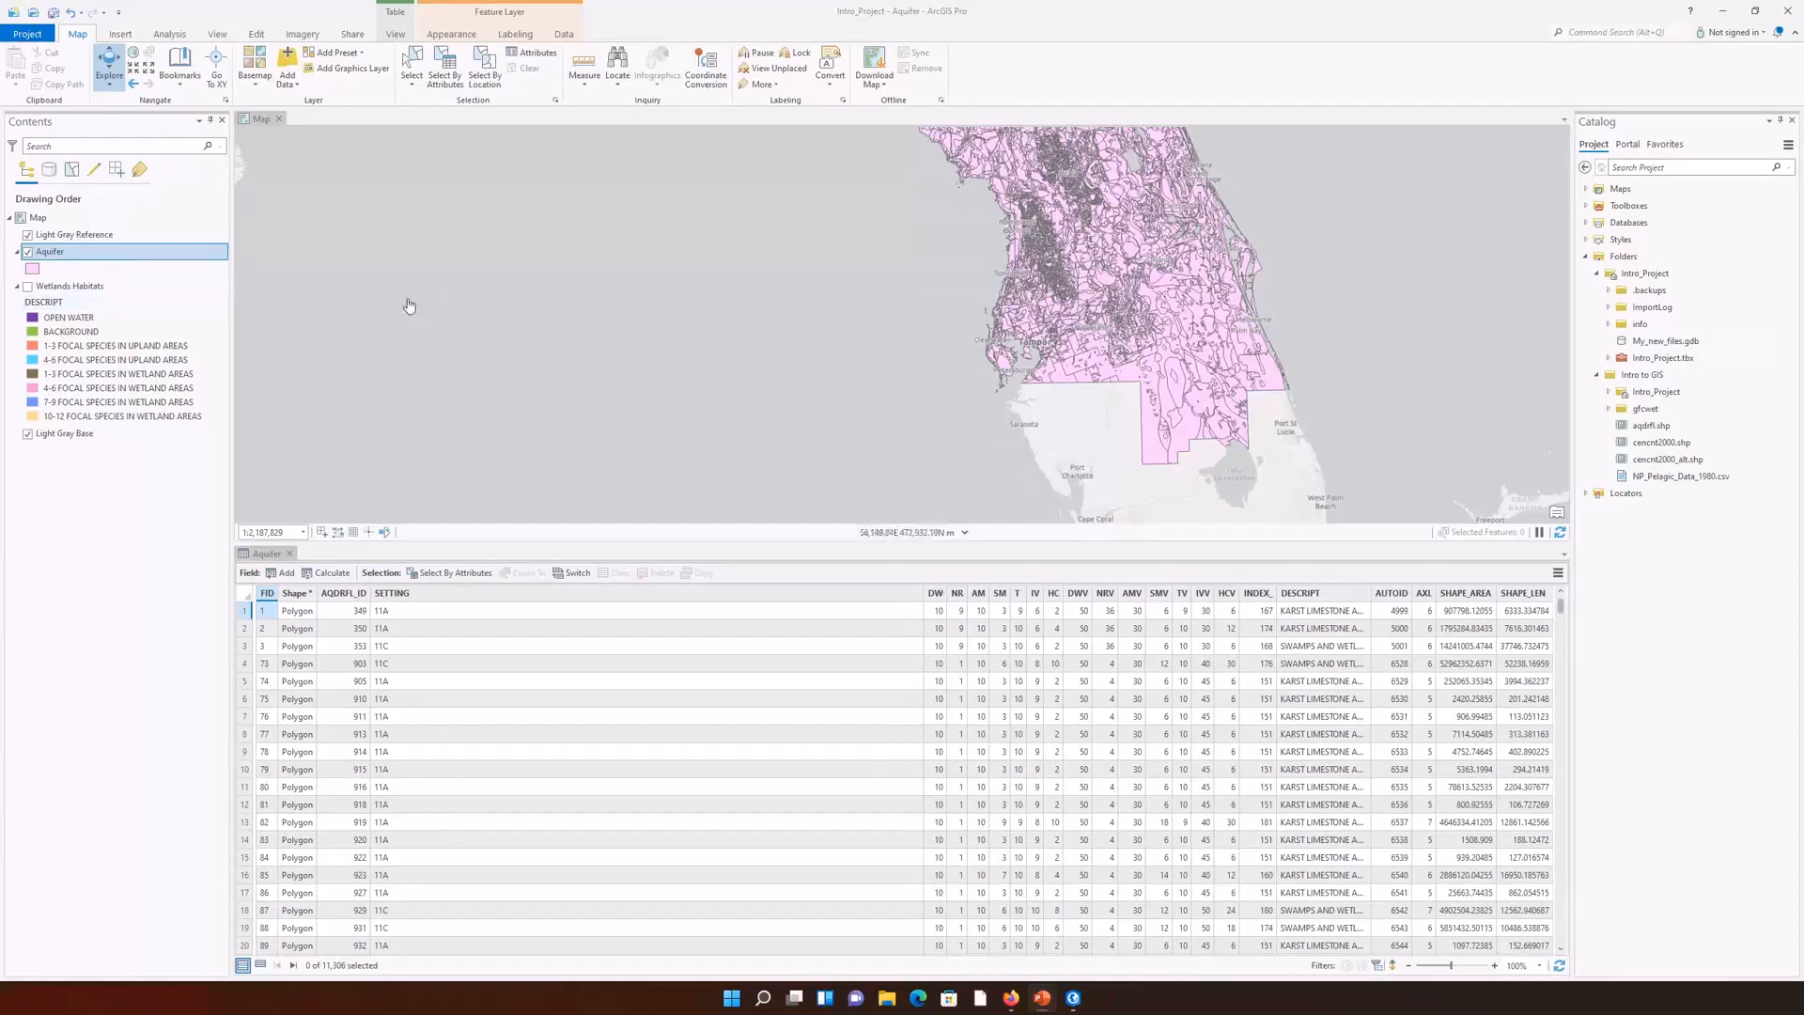
pyautogui.moveTo(285, 554)
pyautogui.mouseDown()
pyautogui.moveTo(270, 561)
pyautogui.moveTo(366, 448)
pyautogui.moveTo(677, 368)
pyautogui.mouseUp()
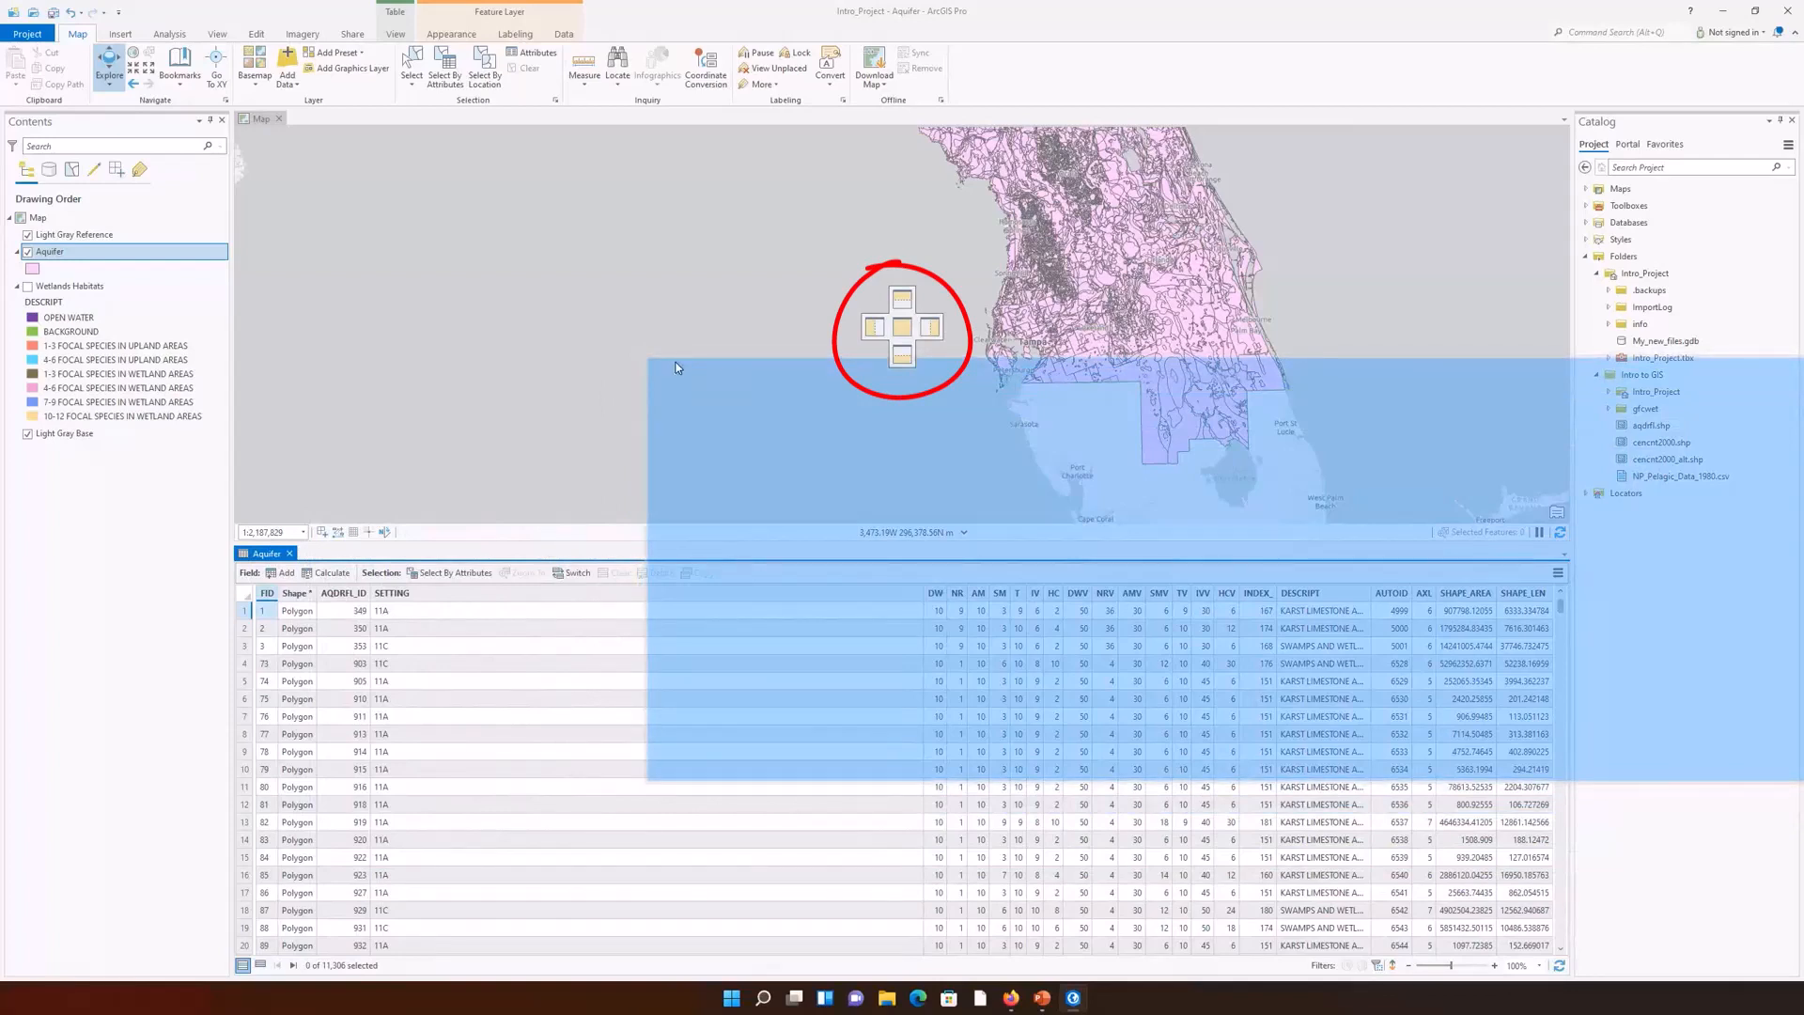
pyautogui.moveTo(675, 368); pyautogui.dragTo(874, 333)
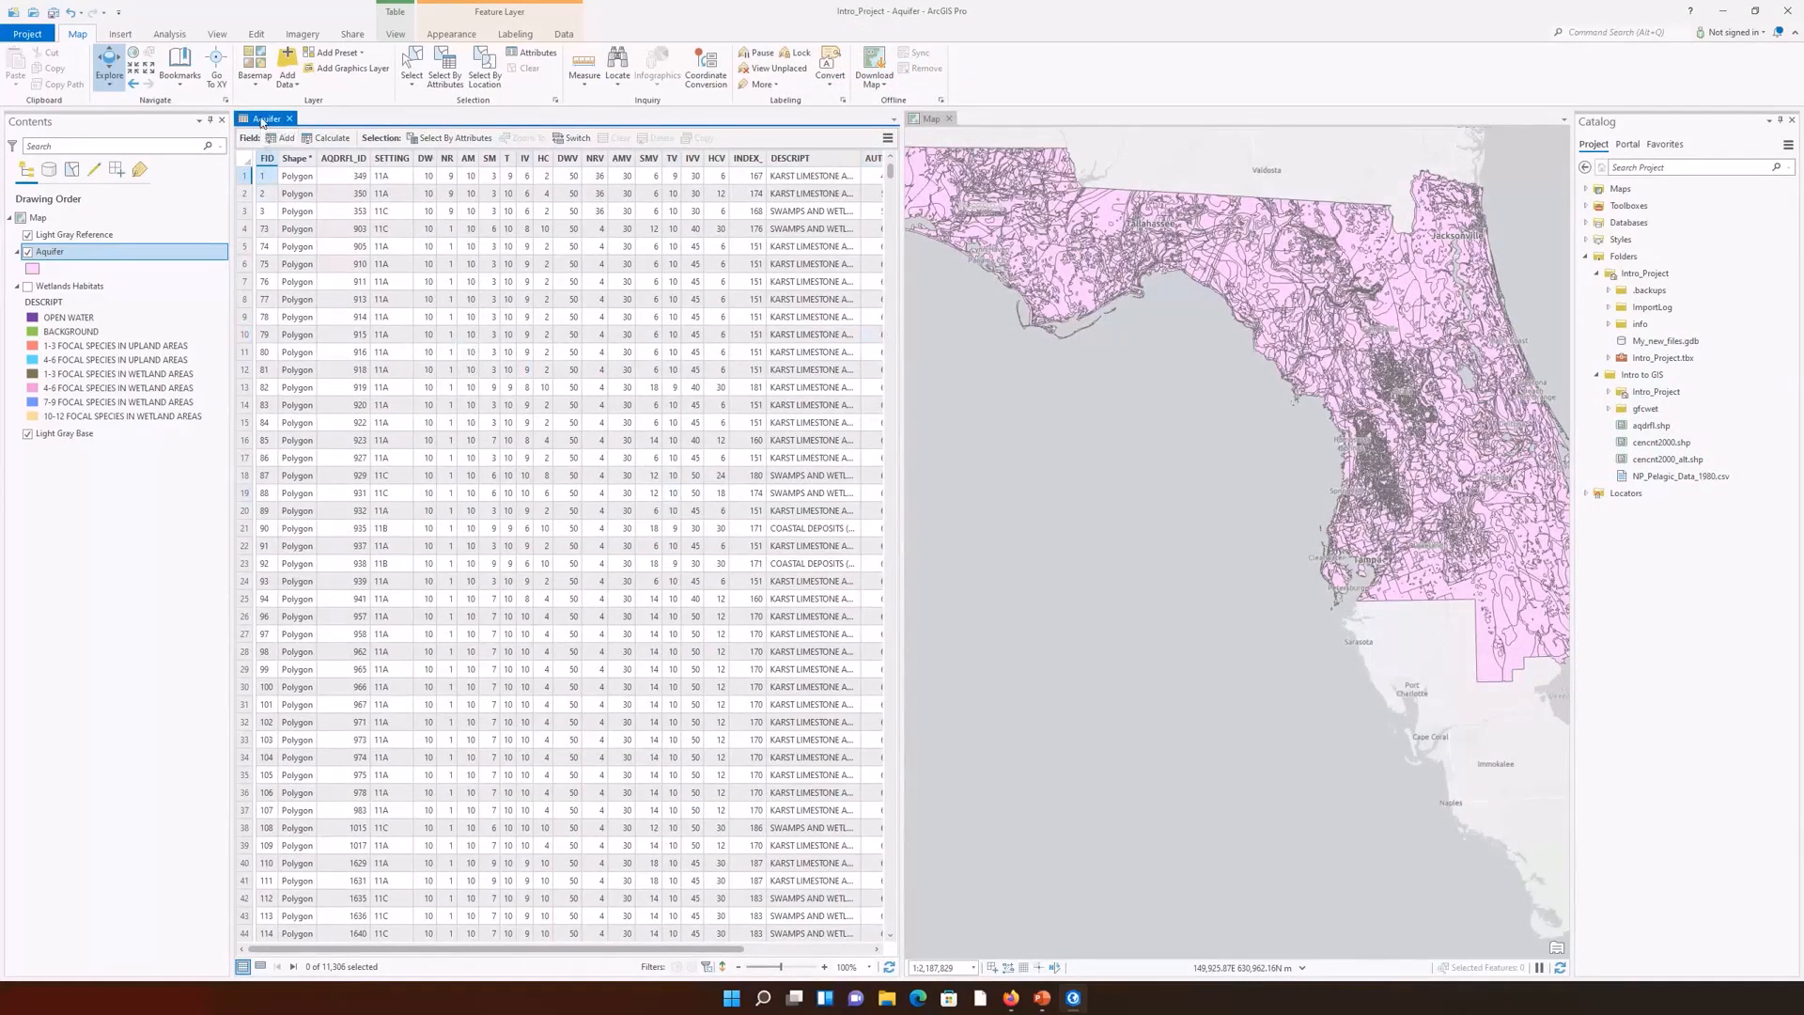
# Step: Dock the Aquifer attribute table below the map and reduce its height to give the map more room
pyautogui.moveTo(264, 120); pyautogui.dragTo(1244, 577)
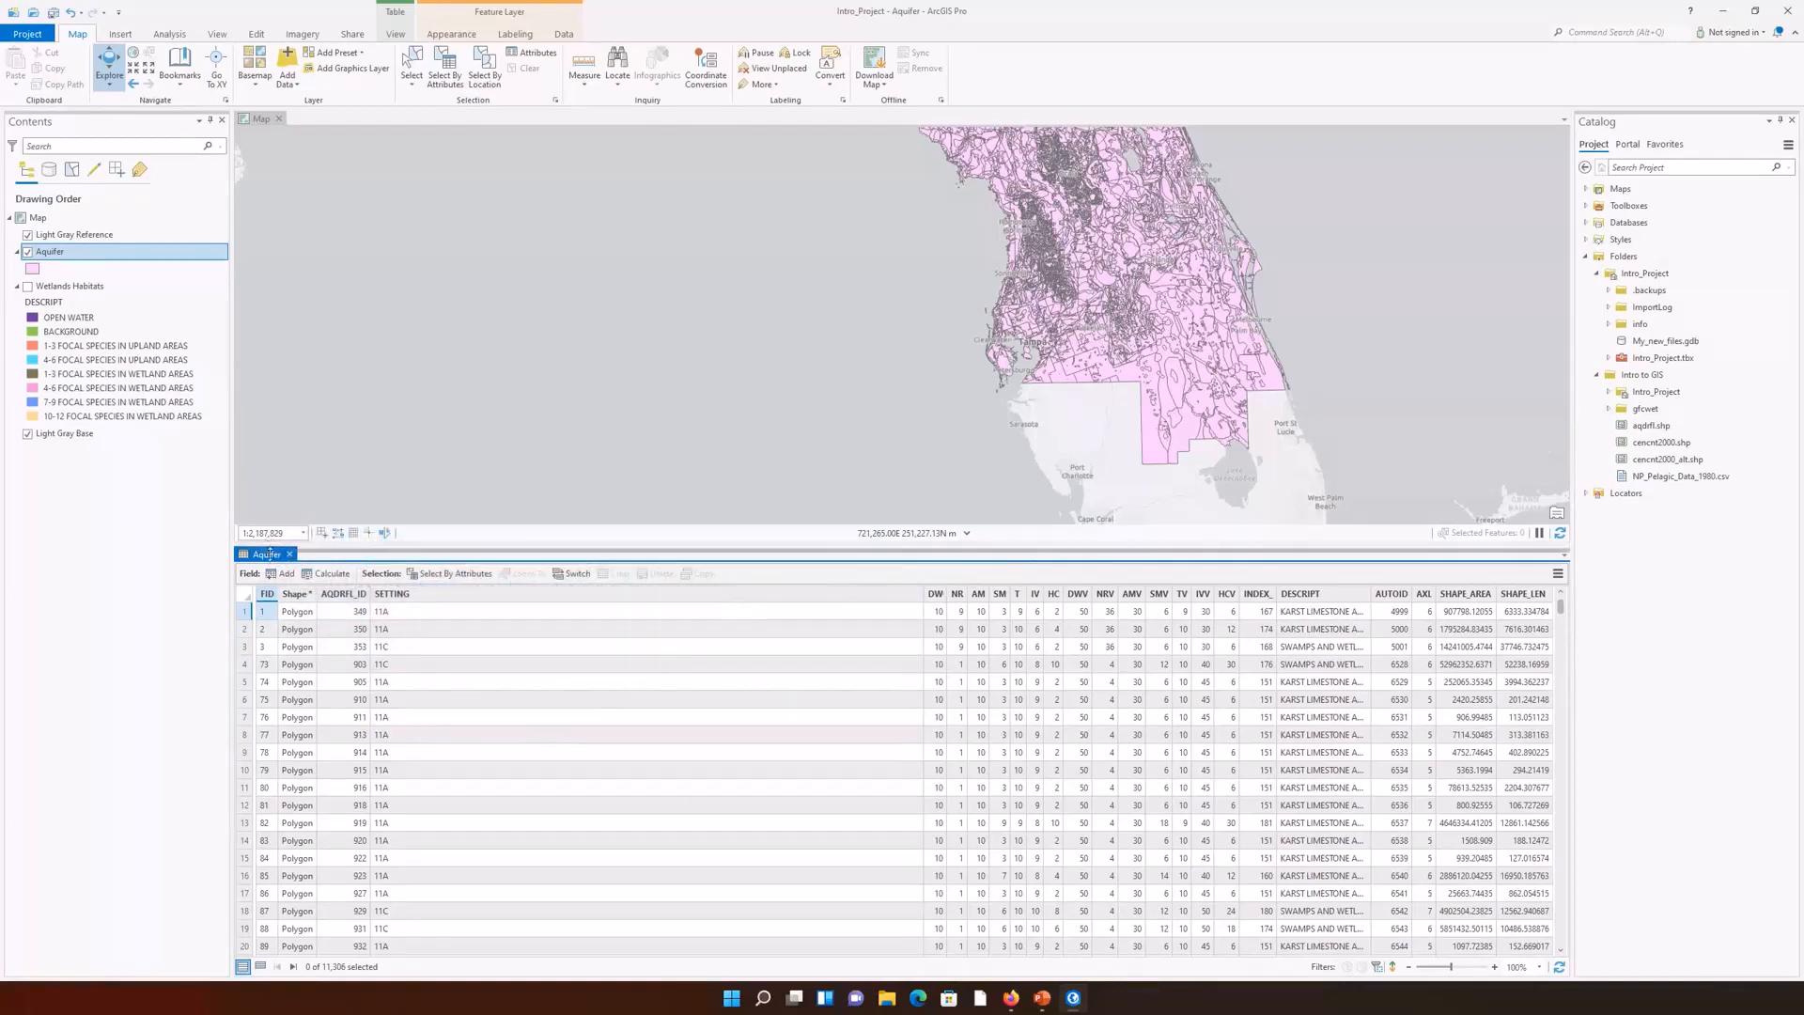
pyautogui.moveTo(273, 564); pyautogui.dragTo(273, 767)
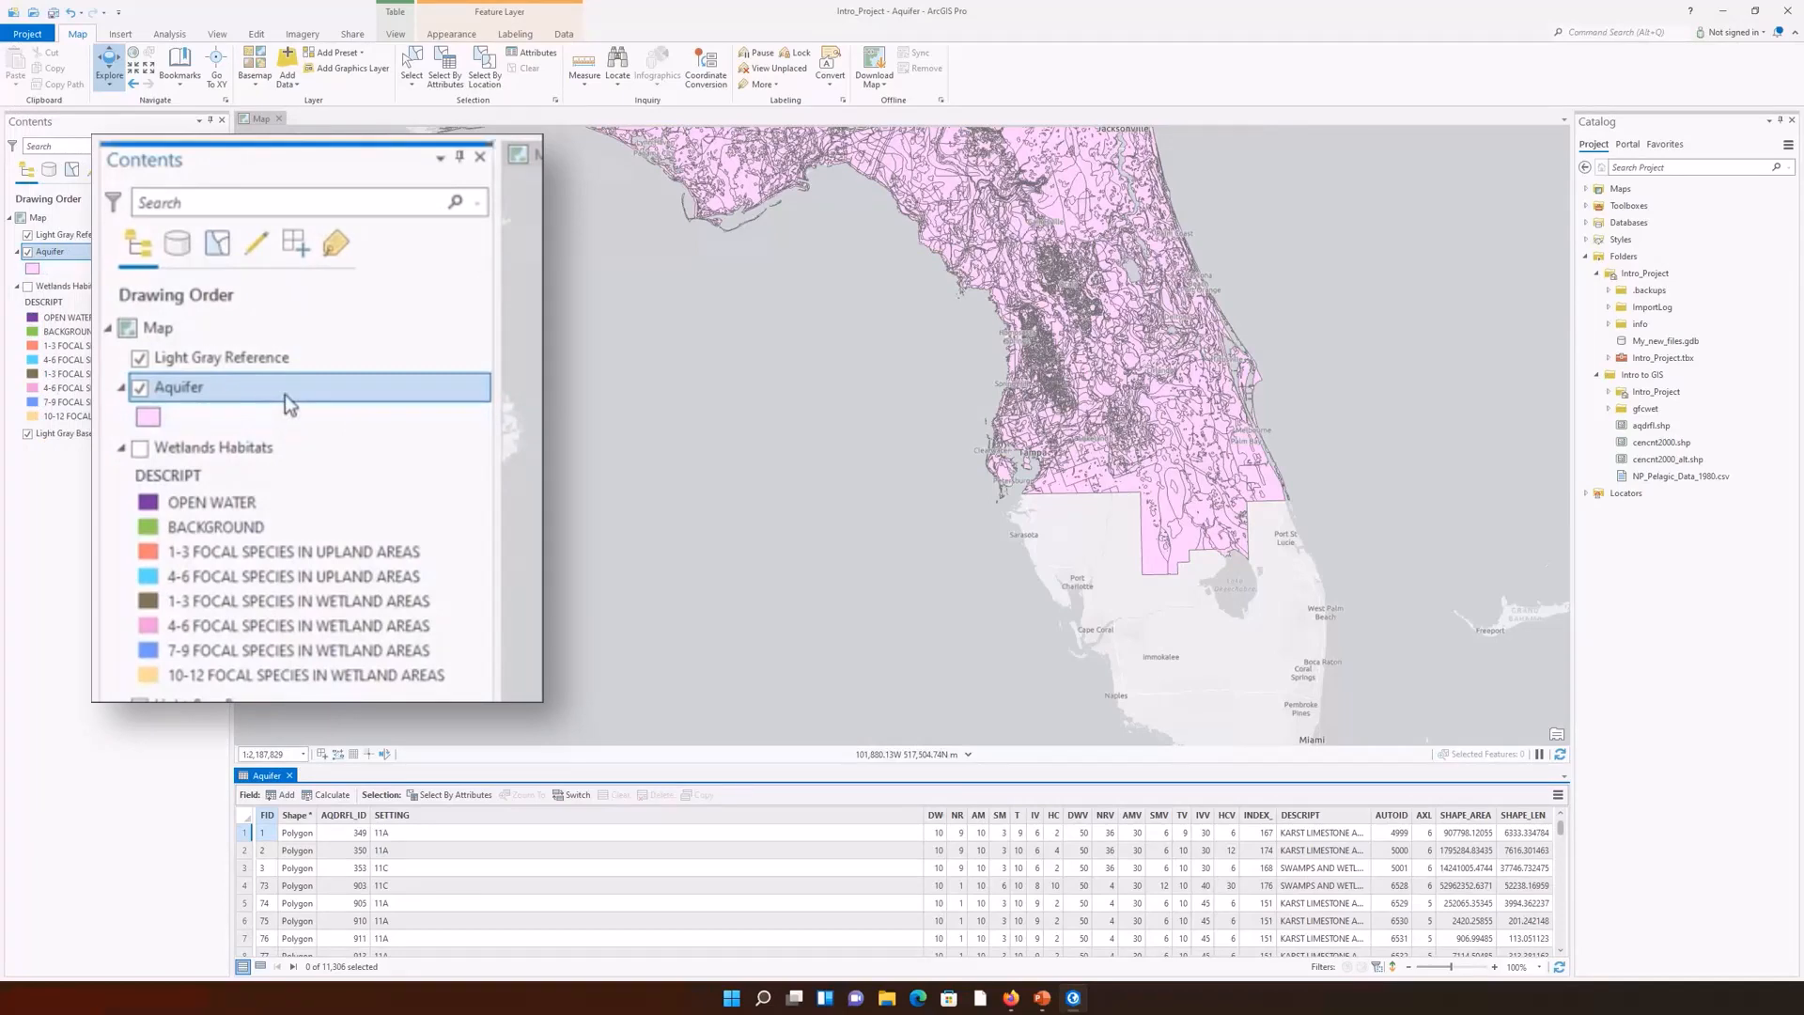
# Step: Zoom the map to the full extent of the Aquifer layer
pyautogui.rightClick(287, 399)
pyautogui.click(416, 643)
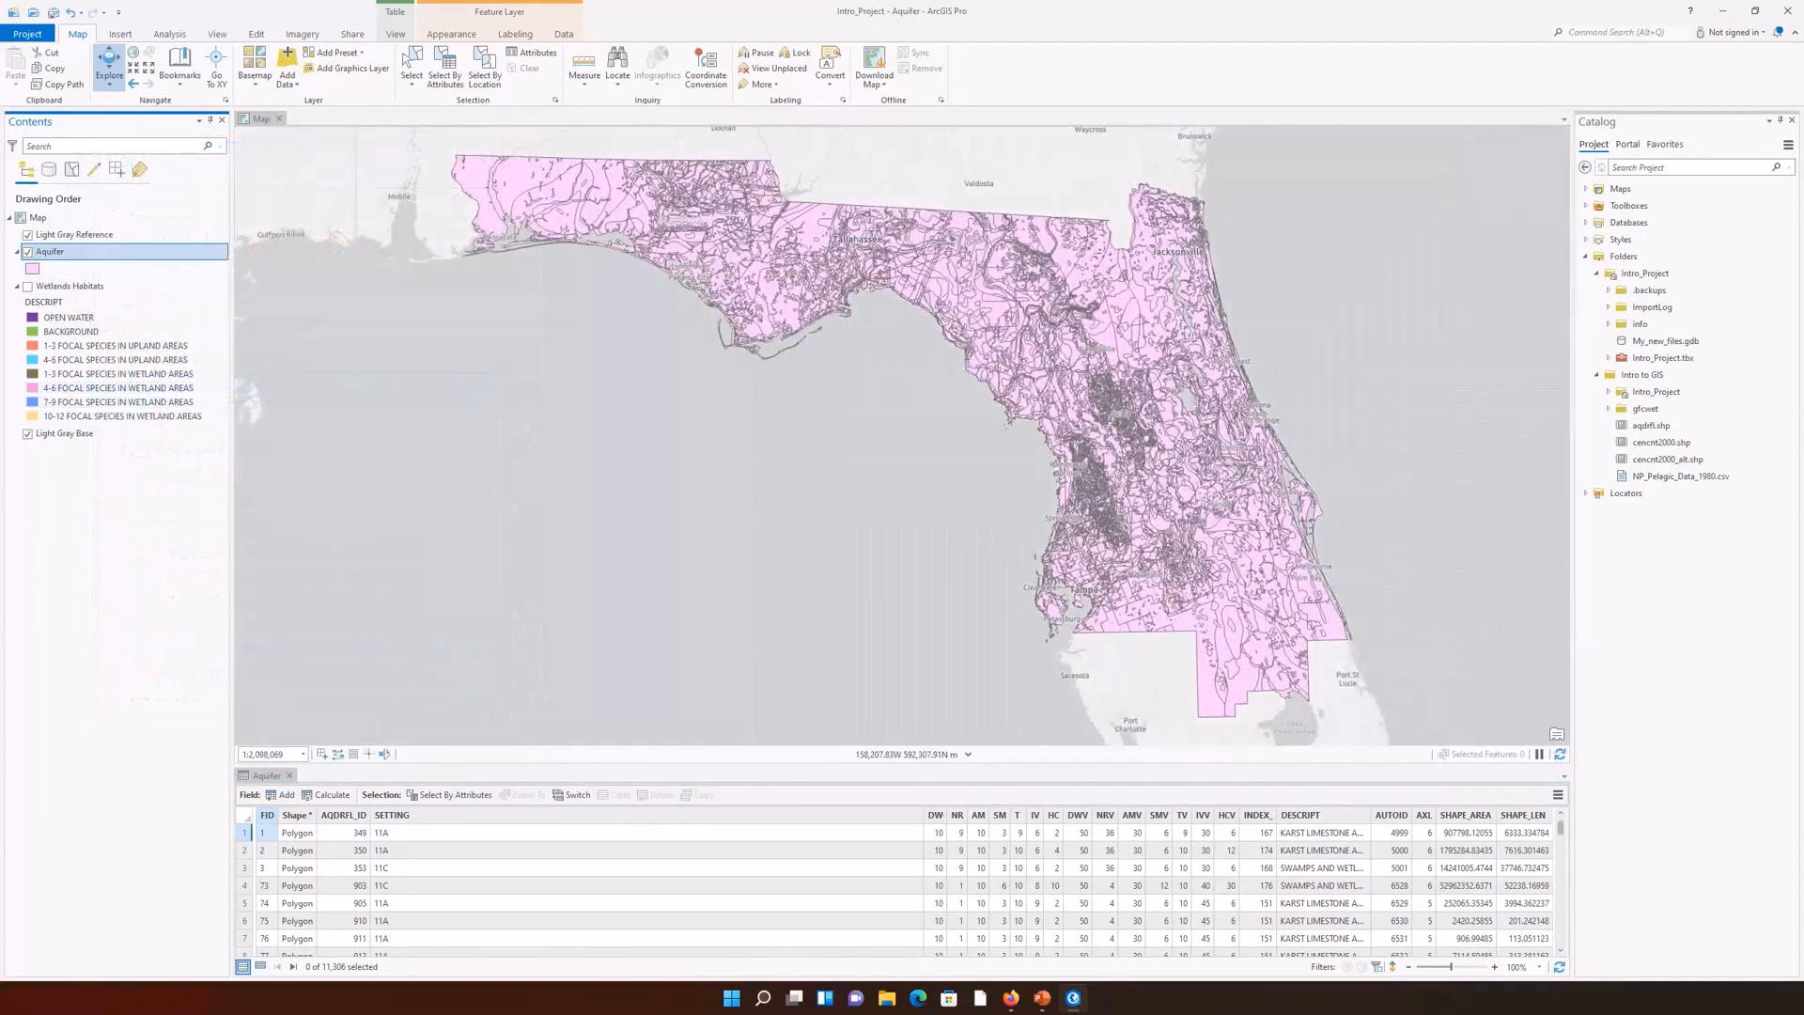
pyautogui.hotkey('alt', 'Tab')
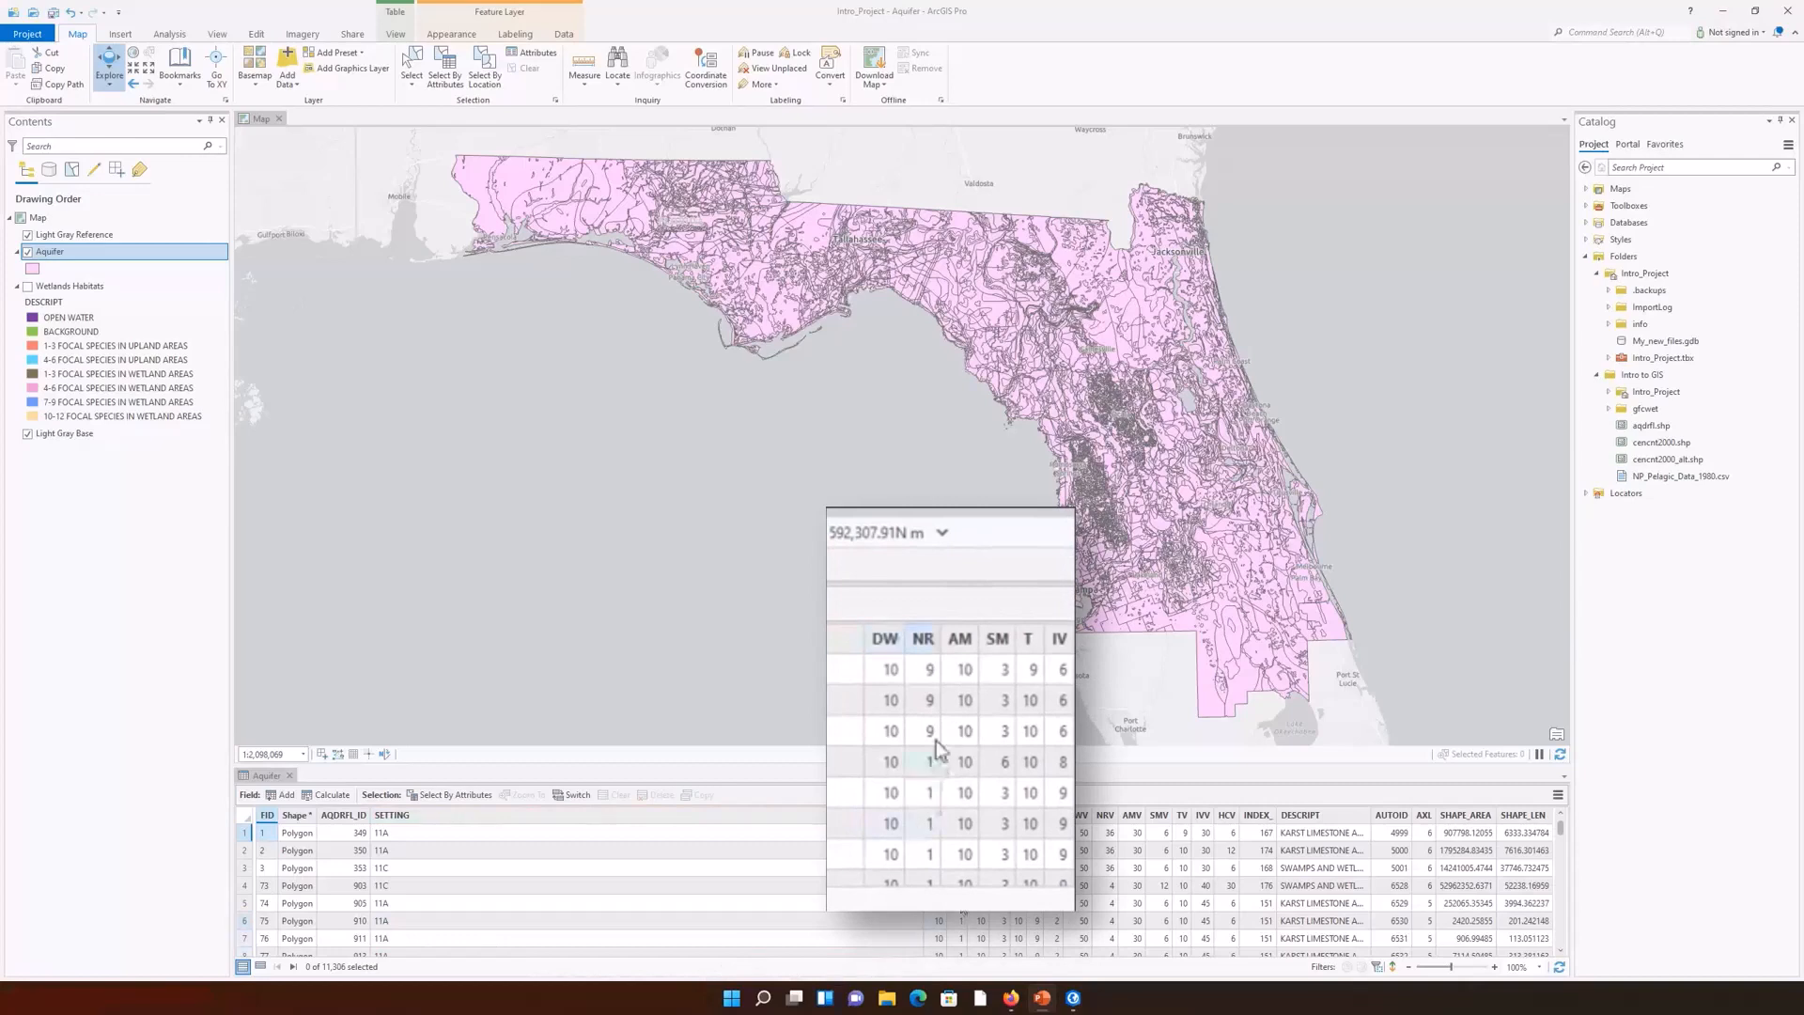
# Step: Sort the Aquifer attribute table by the DW field, first ascending and then descending
pyautogui.rightClick(886, 639)
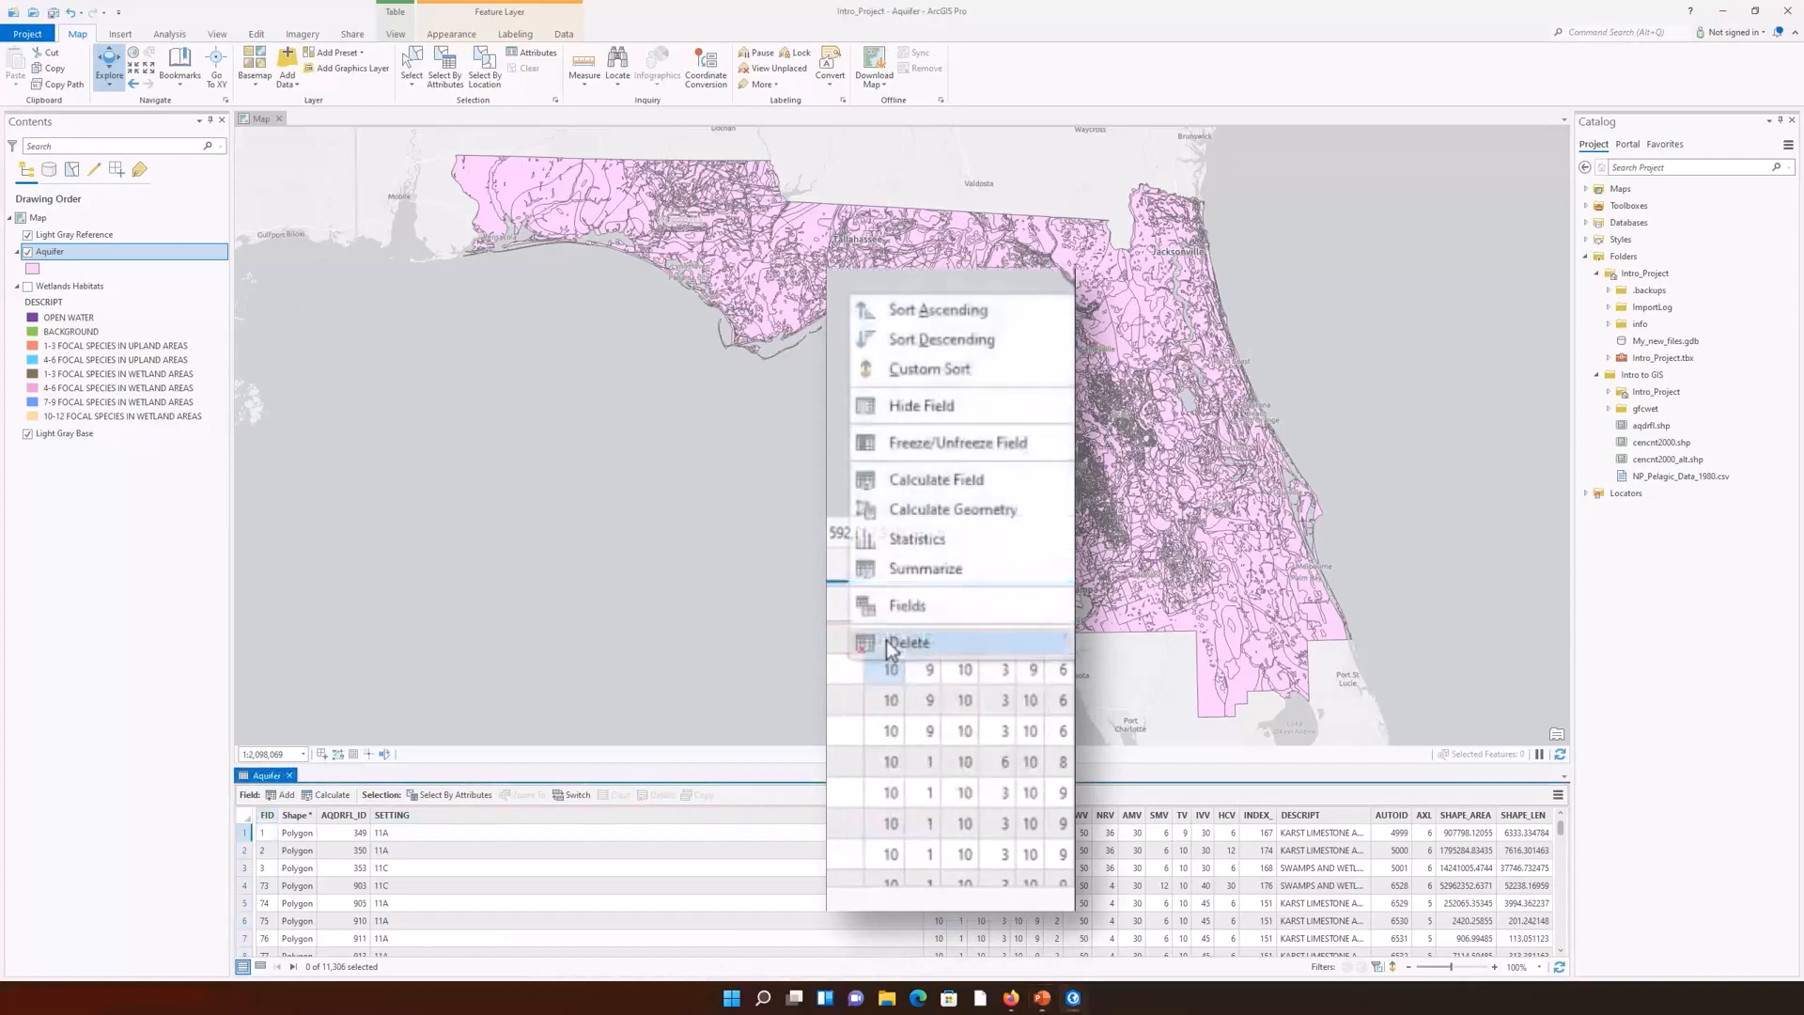
pyautogui.click(994, 309)
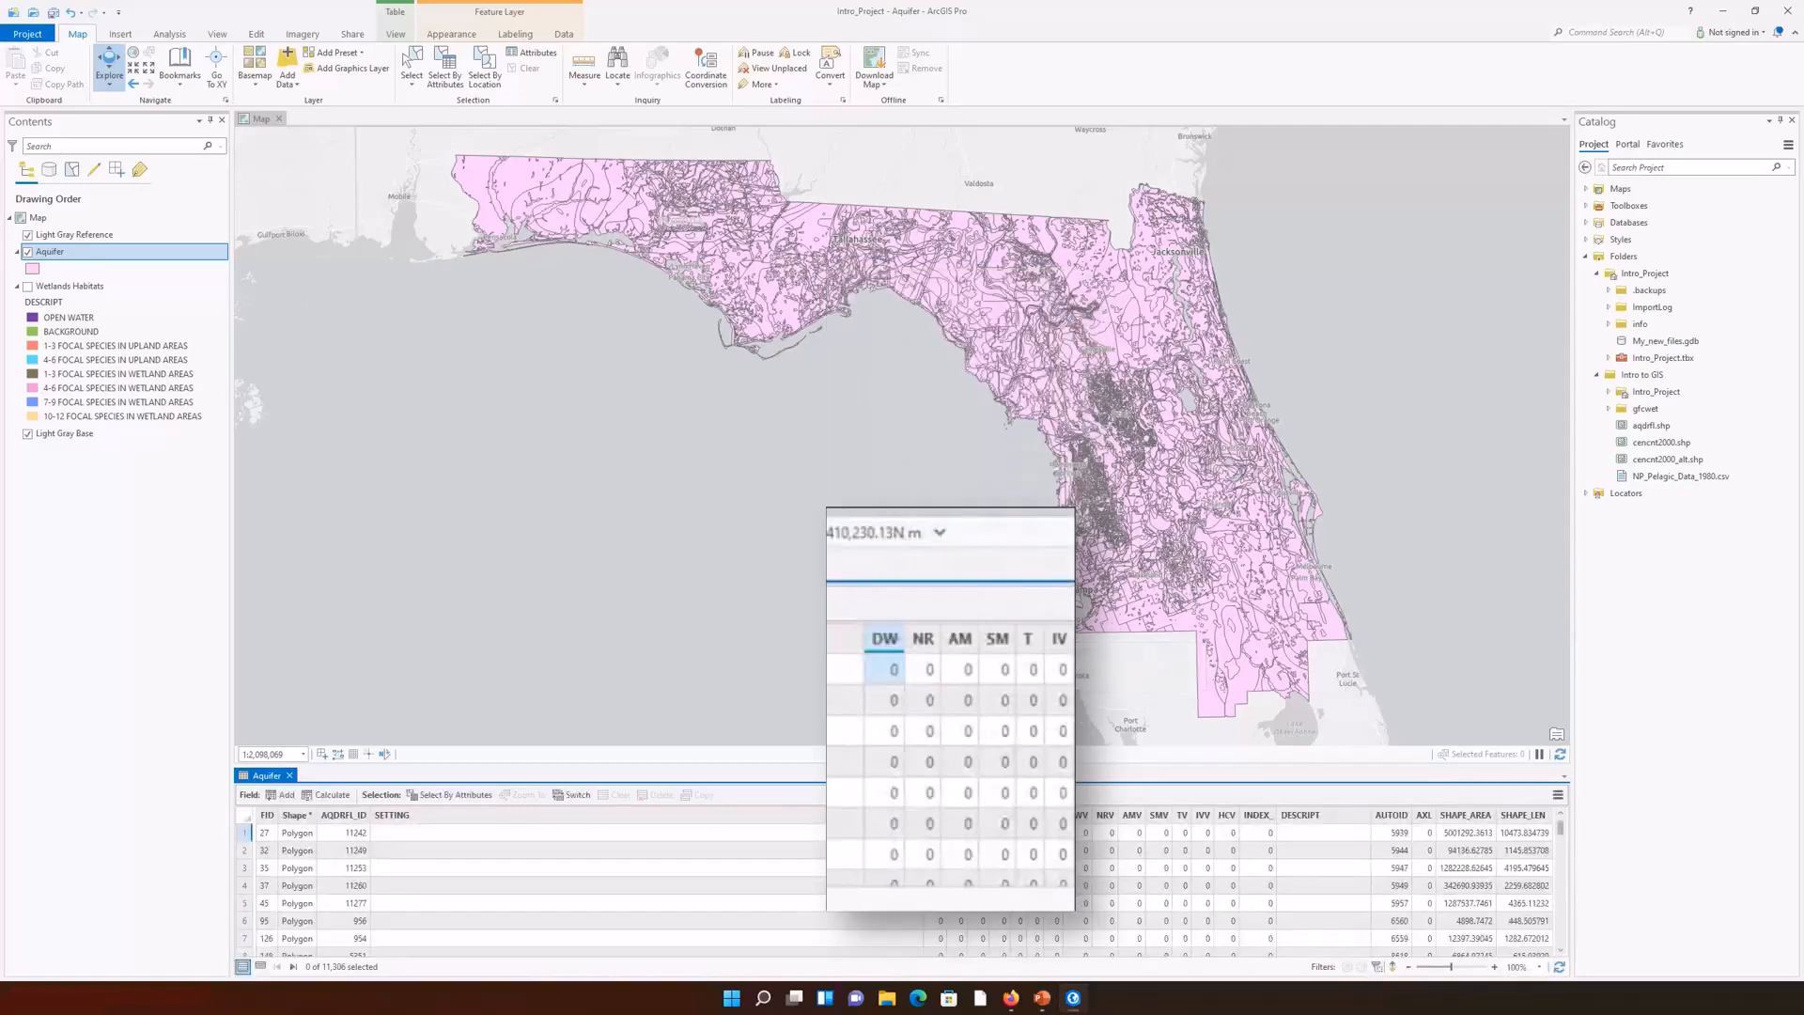
pyautogui.rightClick(886, 639)
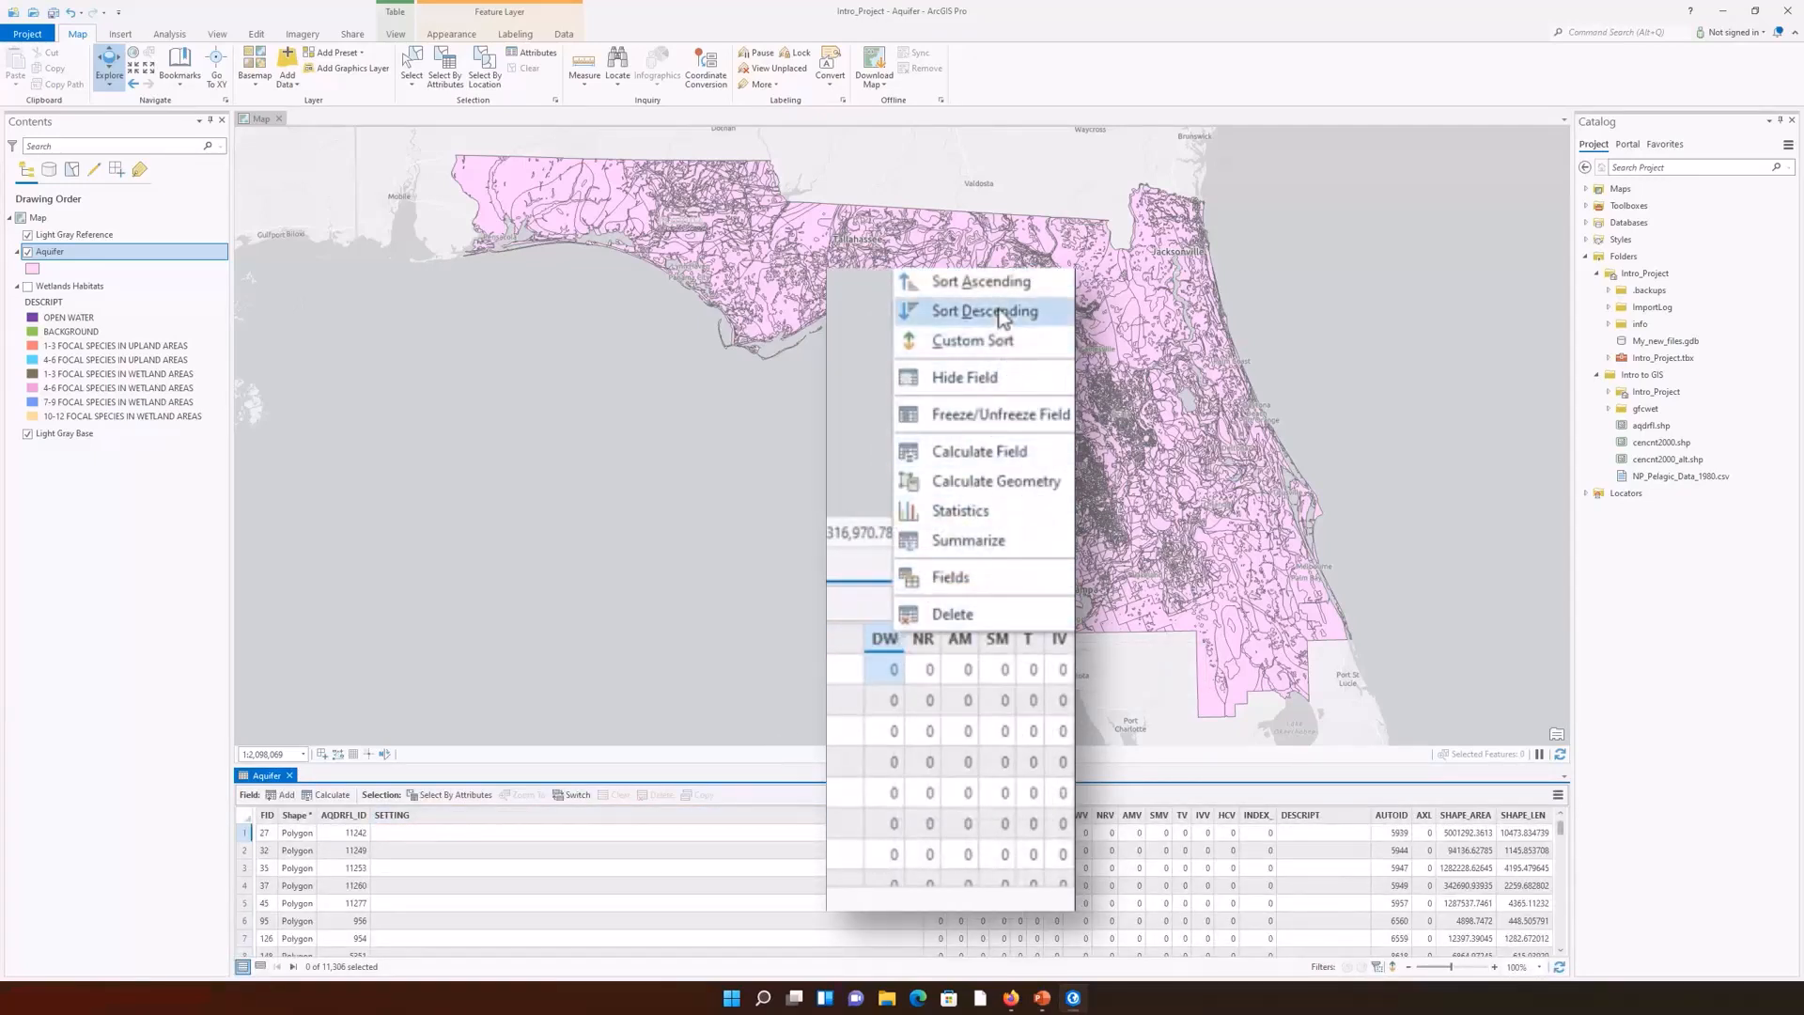
pyautogui.click(1007, 315)
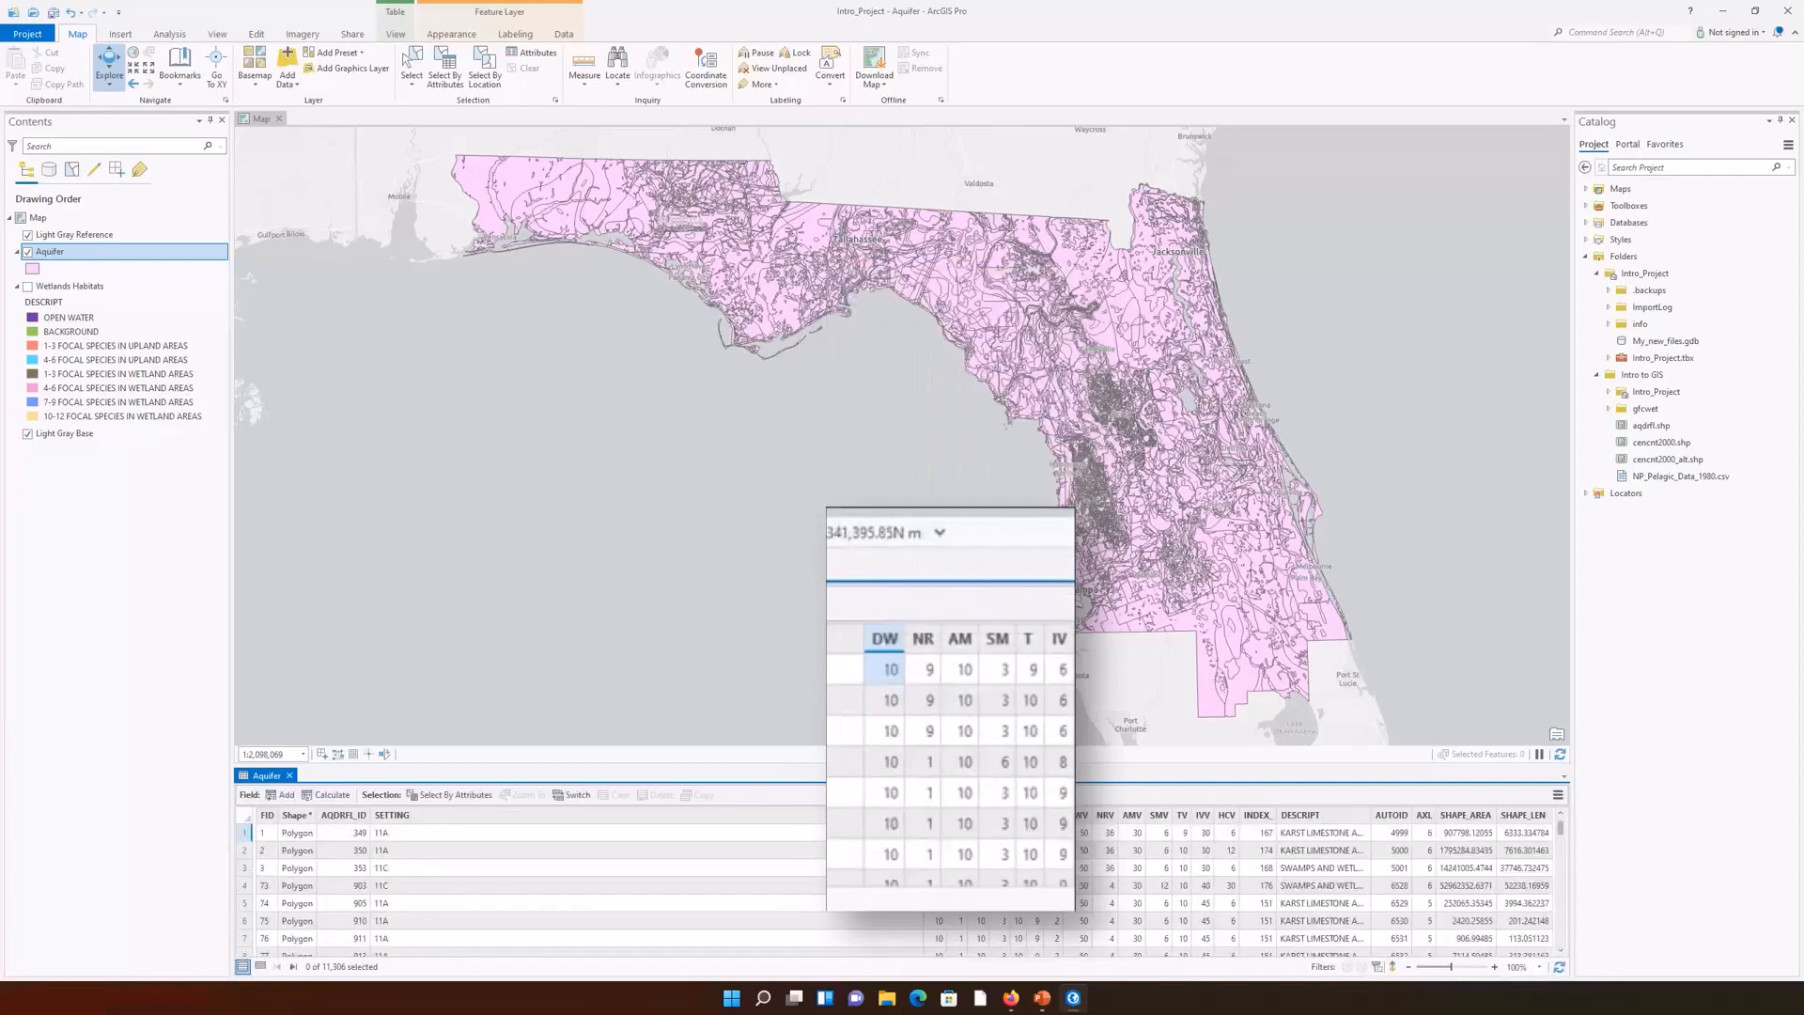
# Step: View the statistics and distribution chart of the Aquifer table's DW field, then close the chart
pyautogui.rightClick(885, 639)
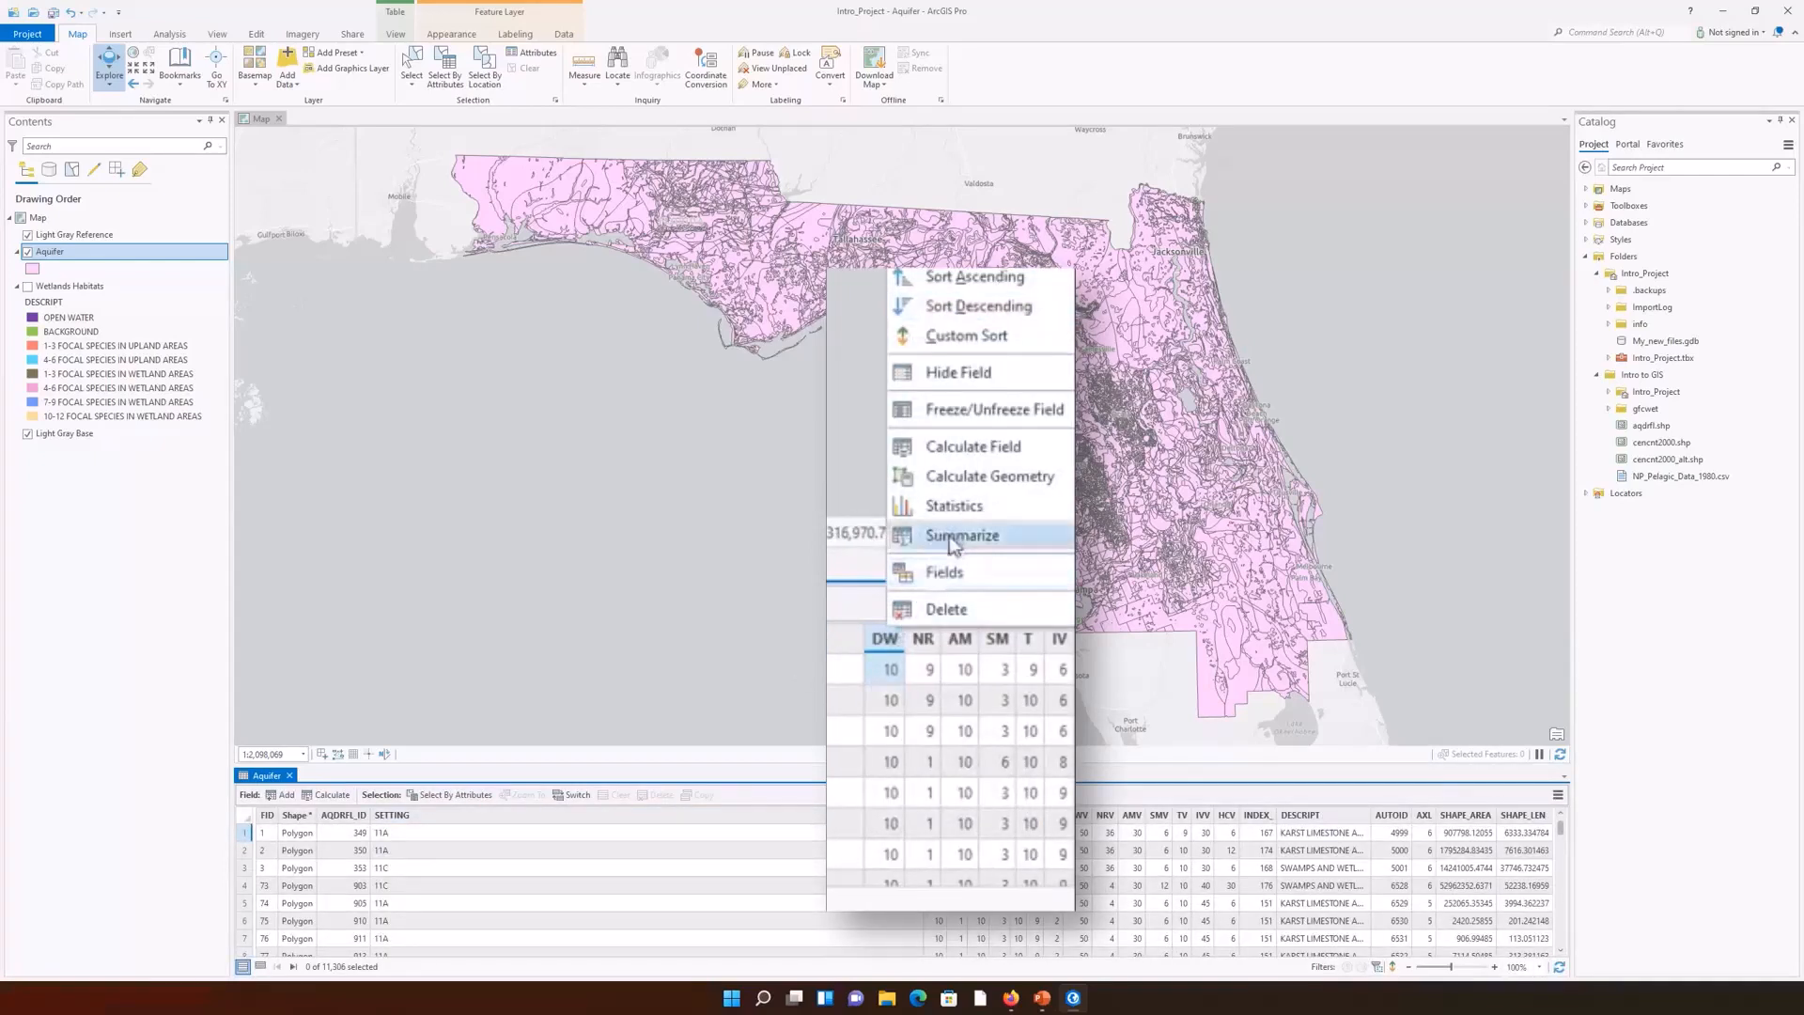
pyautogui.click(968, 512)
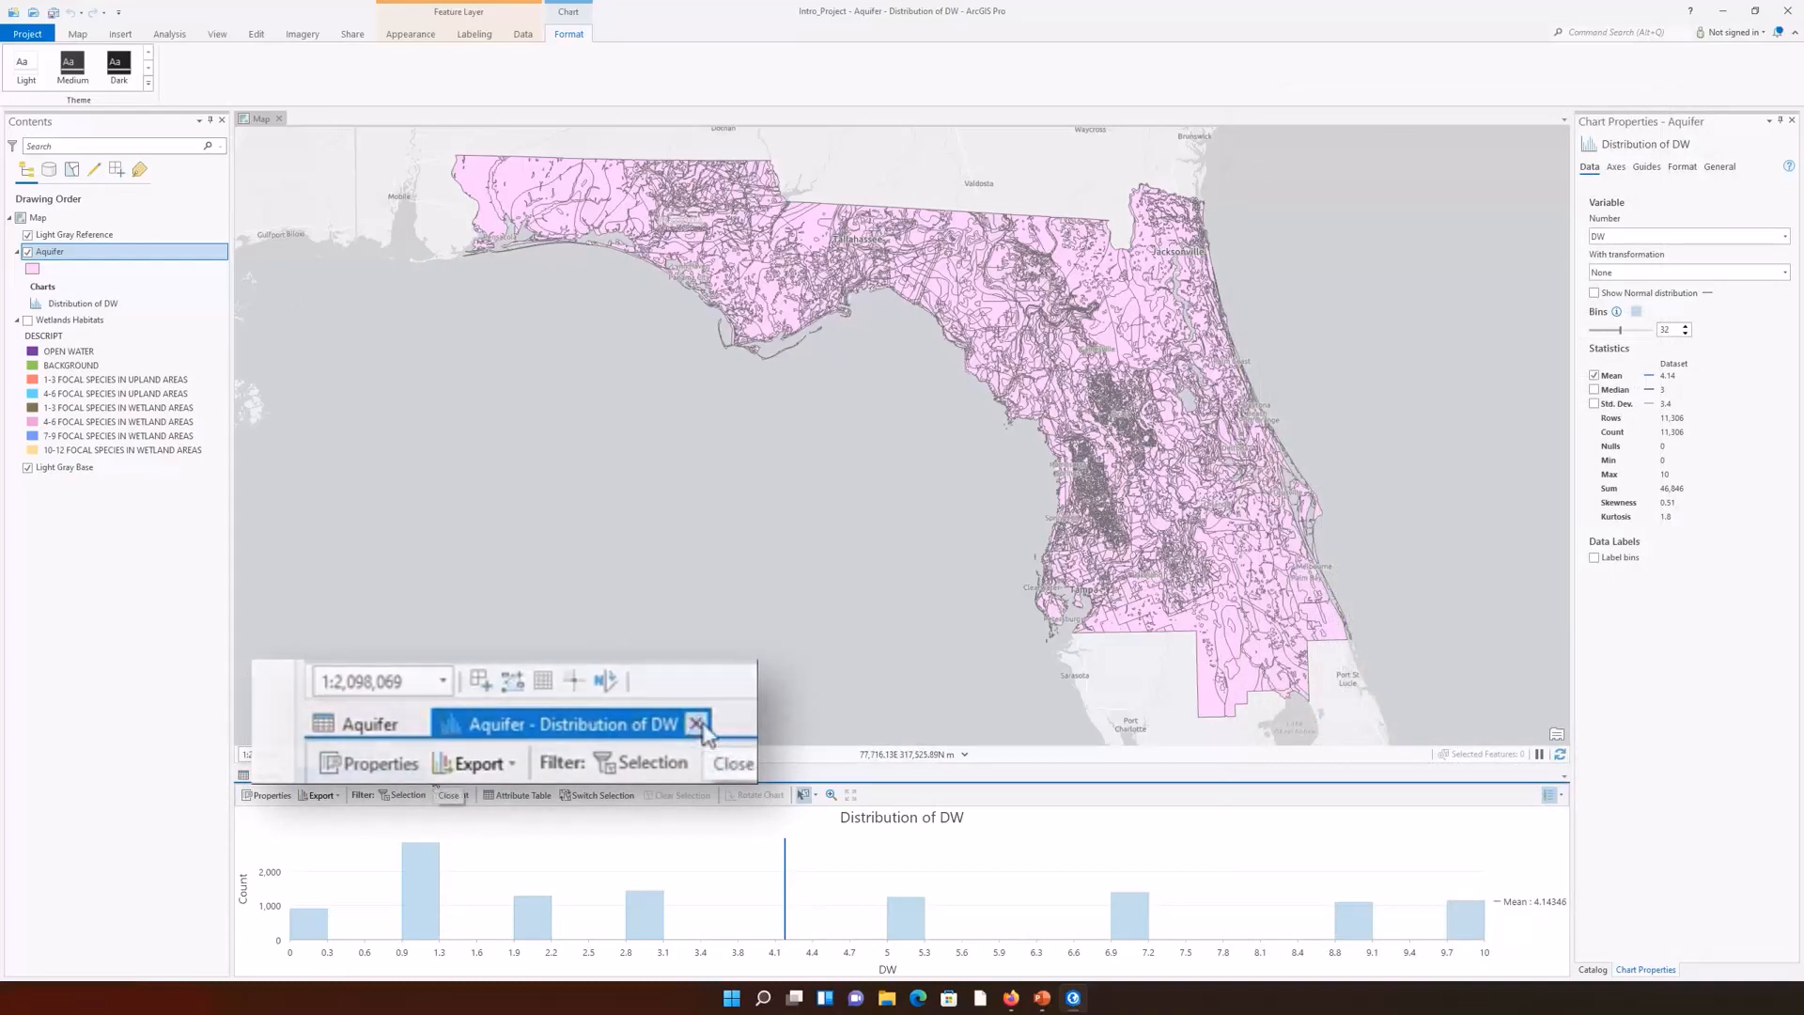
pyautogui.click(434, 776)
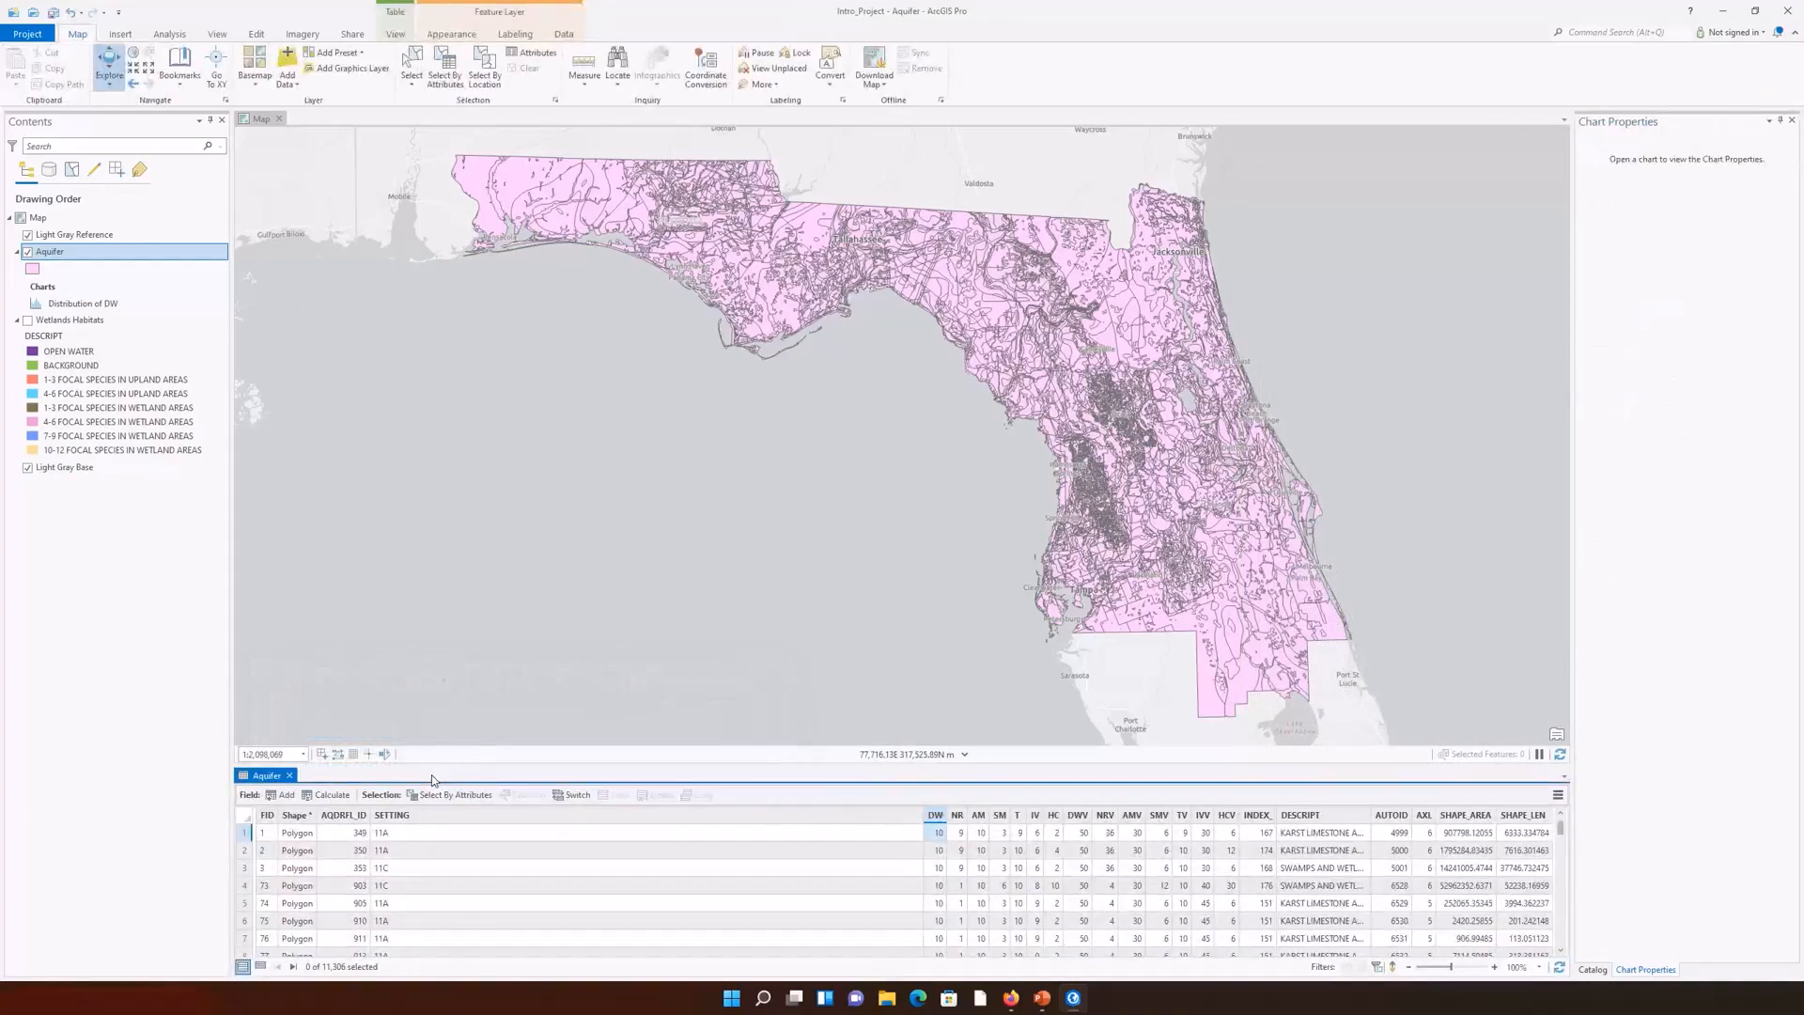
# Step: Set up Summary Statistics for Aquifer by DESCRIPT, with output table DESCRIPT_summary in the Intro_Project folder's My_new_files.gdb
pyautogui.hotkey('alt', 'Tab')
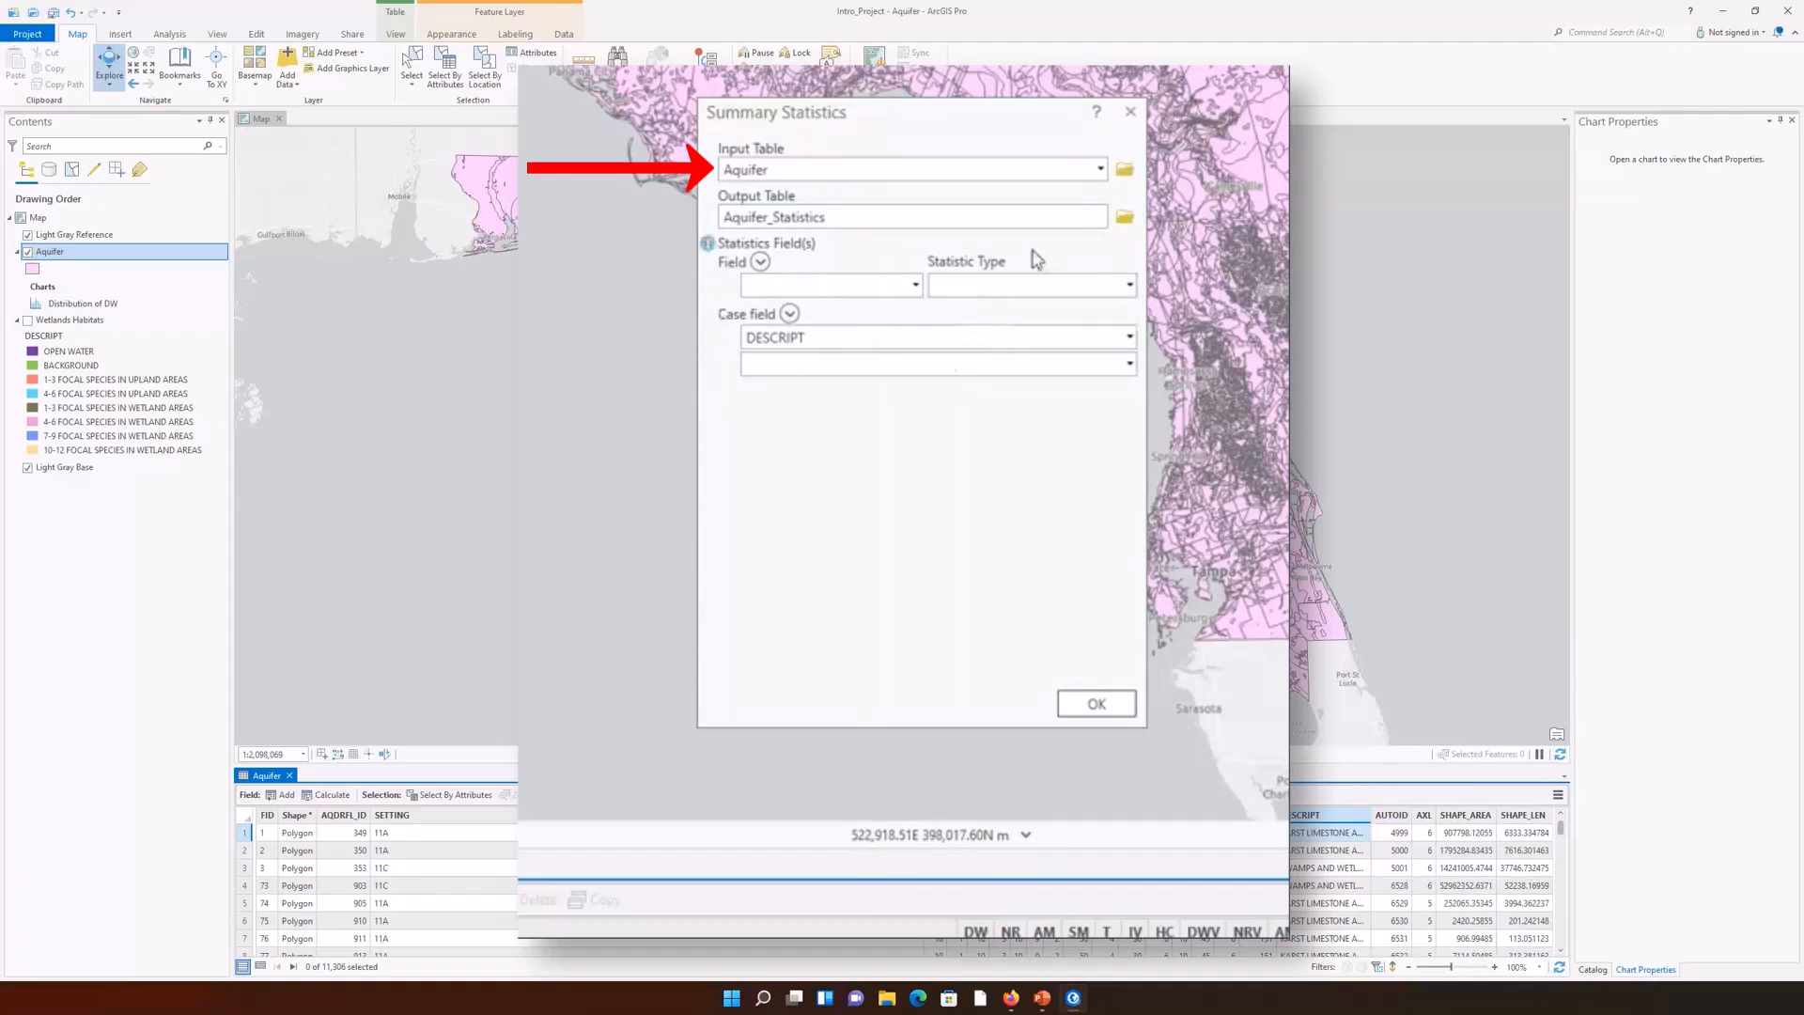
pyautogui.click(1125, 220)
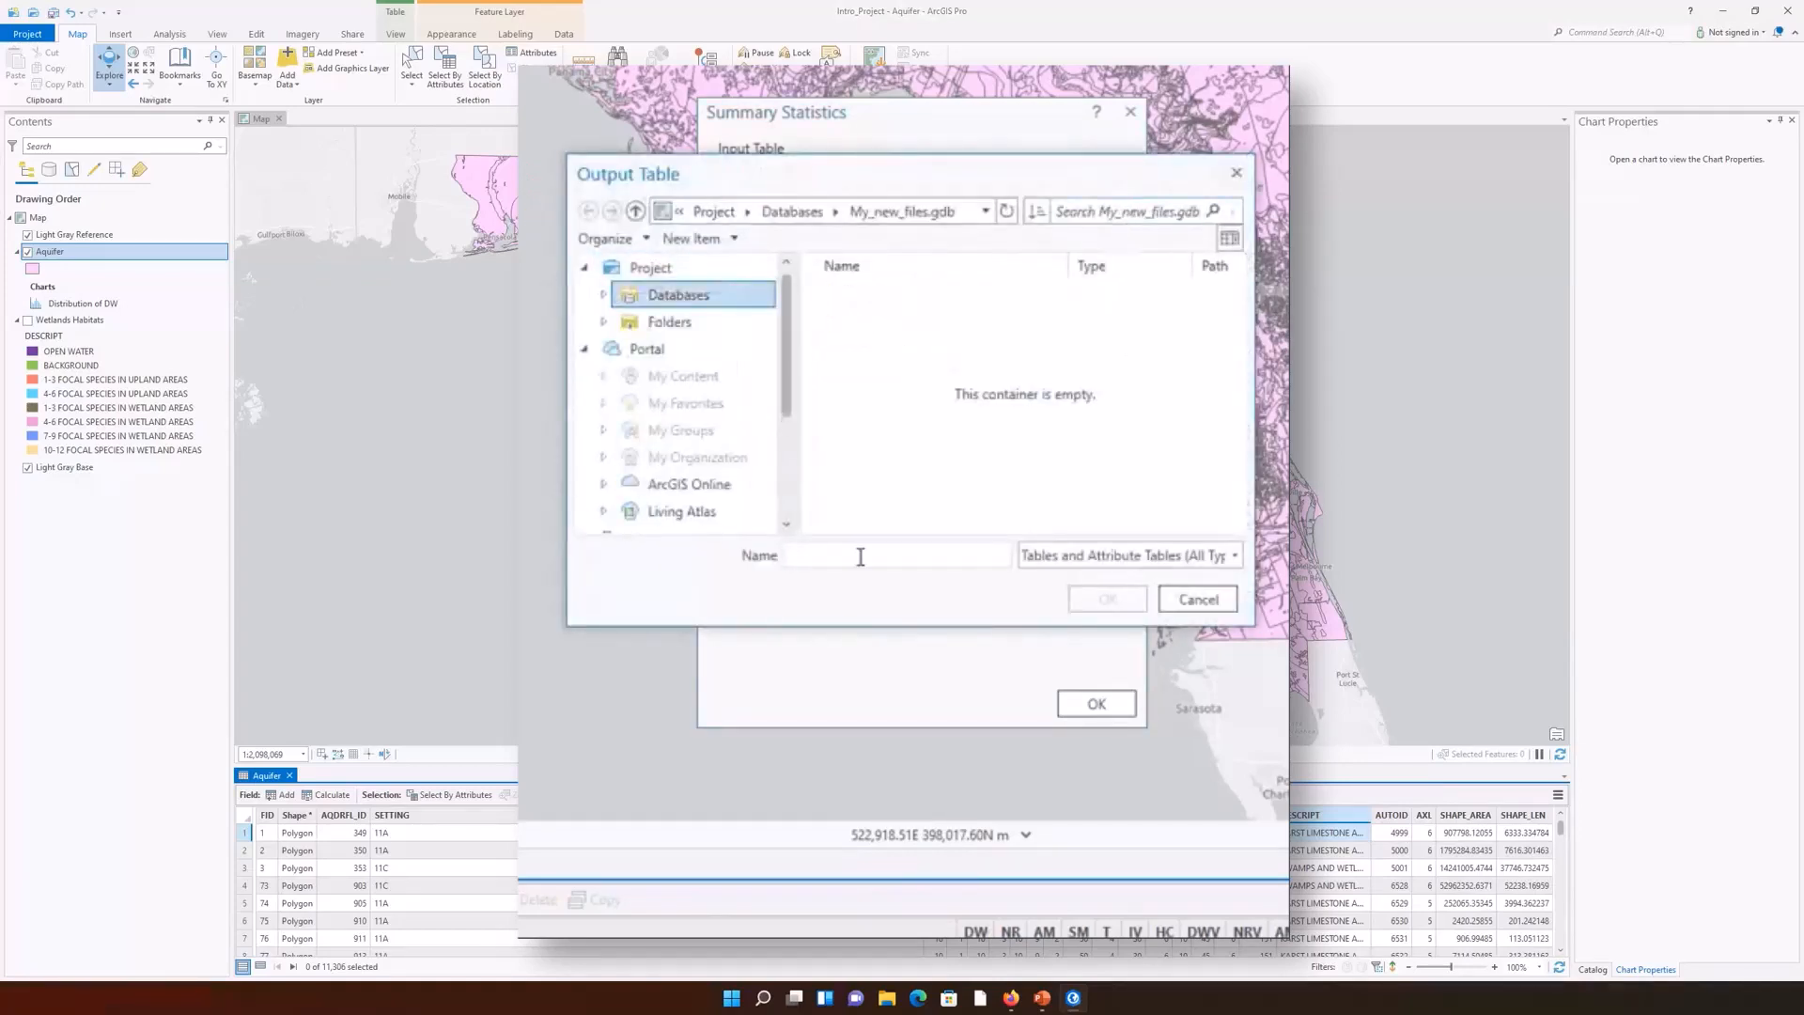
pyautogui.click(667, 324)
pyautogui.doubleClick(884, 293)
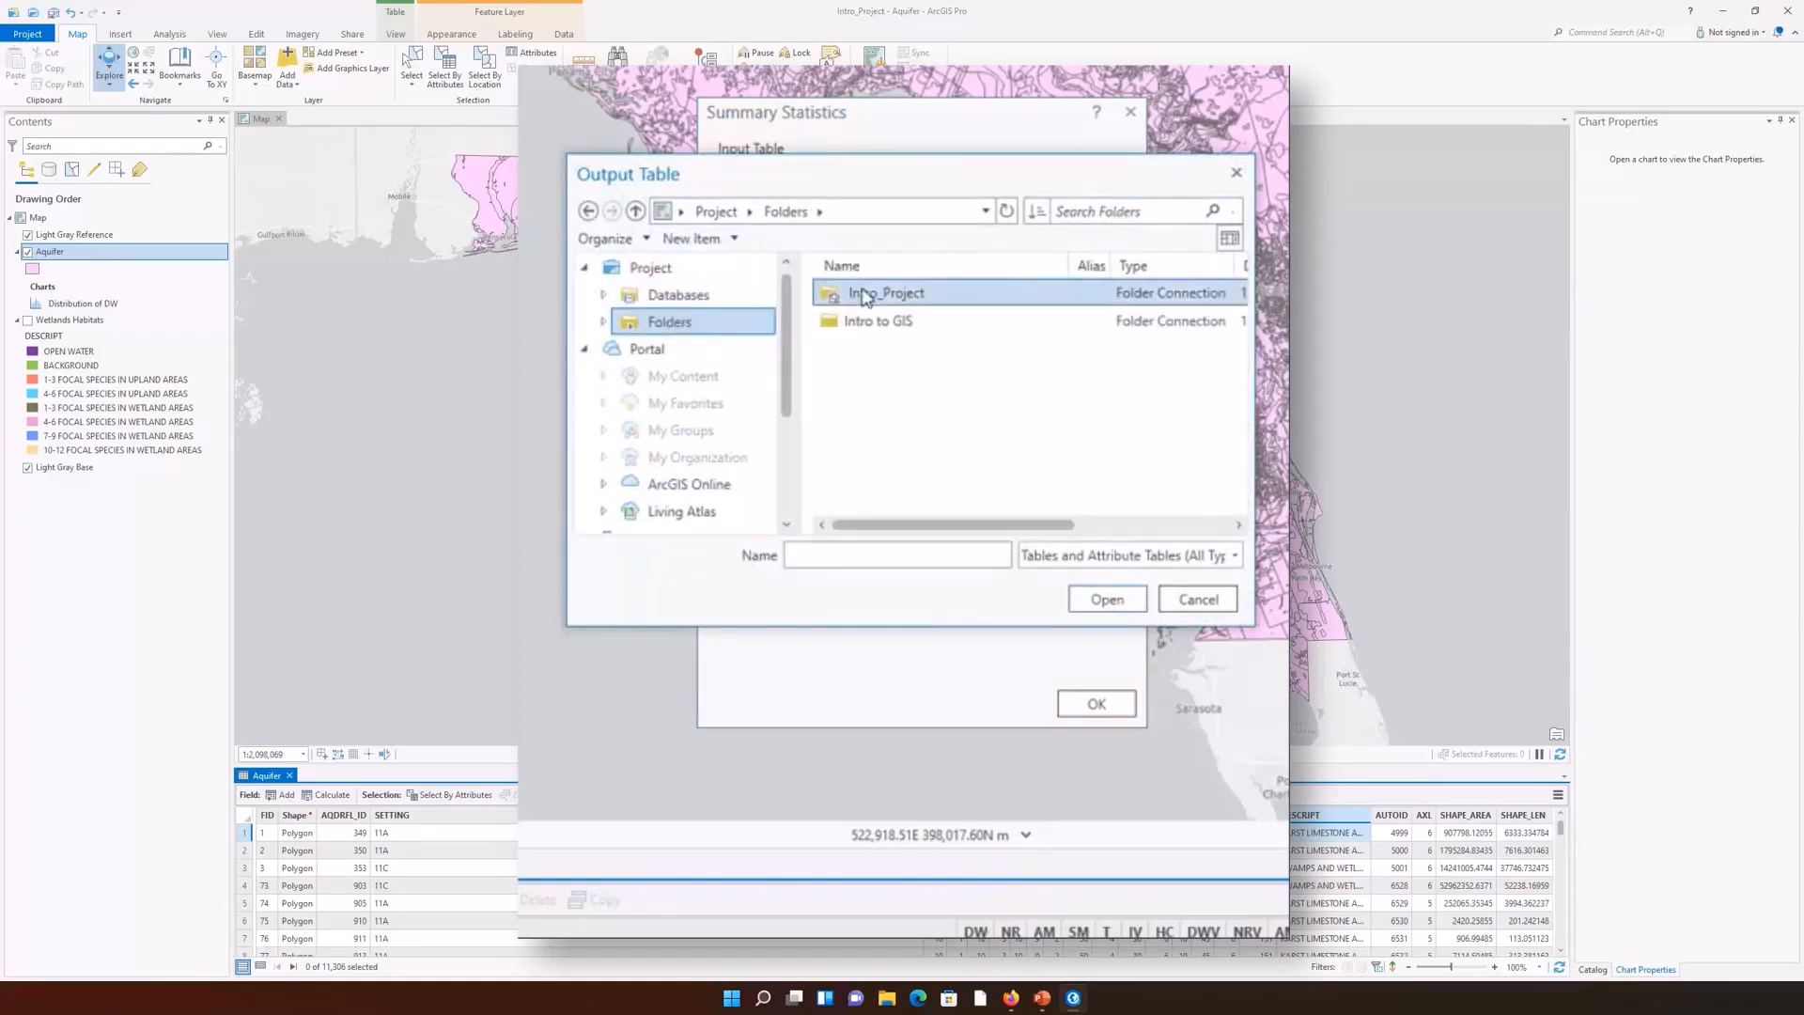
pyautogui.click(937, 380)
pyautogui.doubleClick(937, 381)
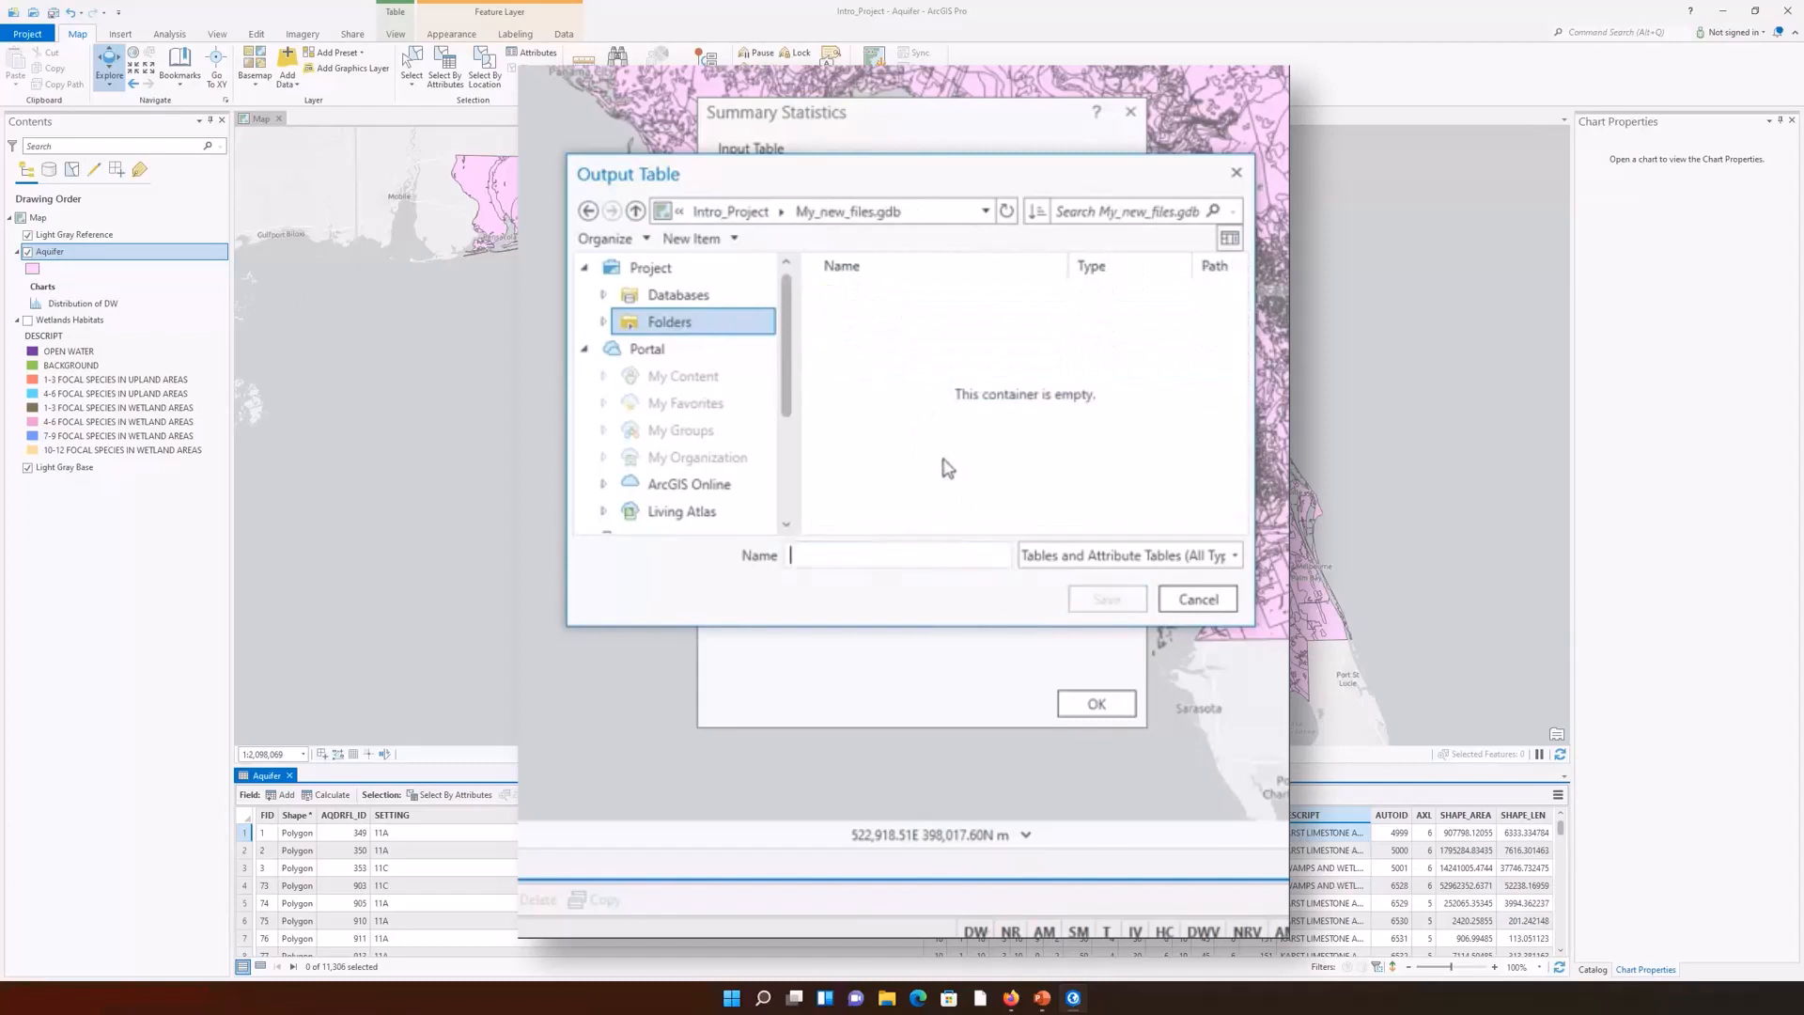
pyautogui.write('DES')
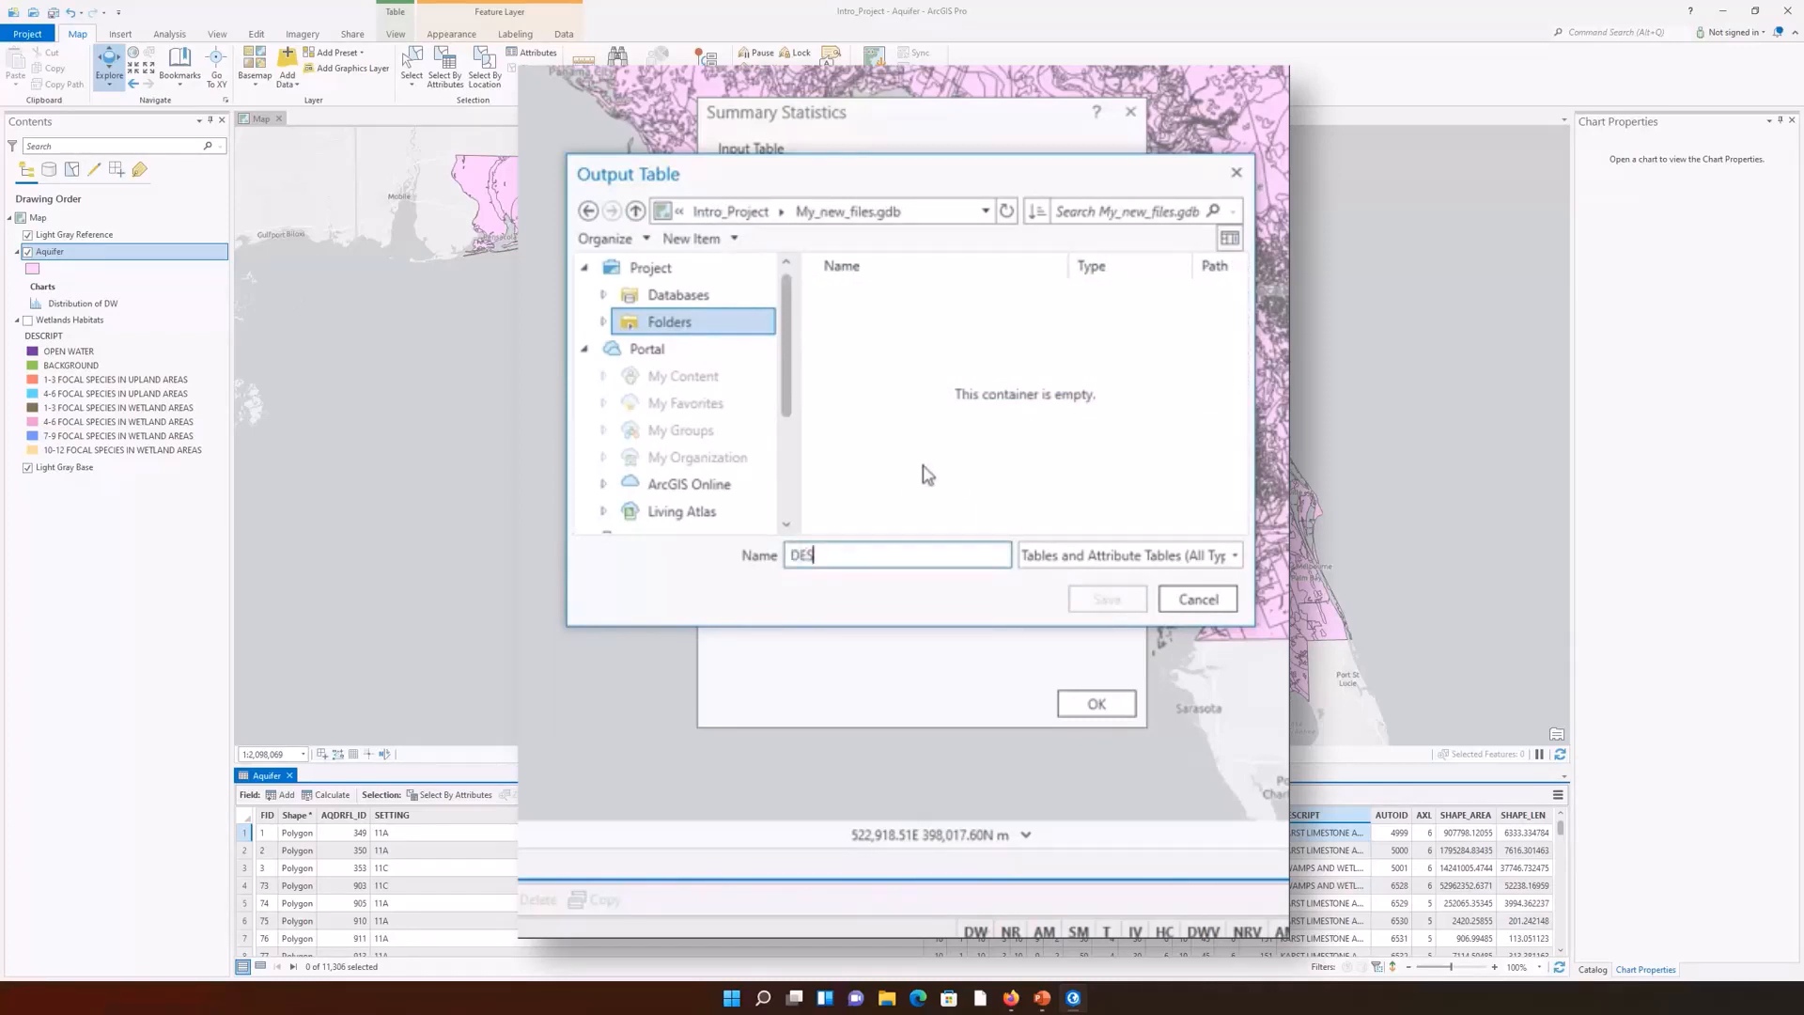
pyautogui.write('CRIPT_summary')
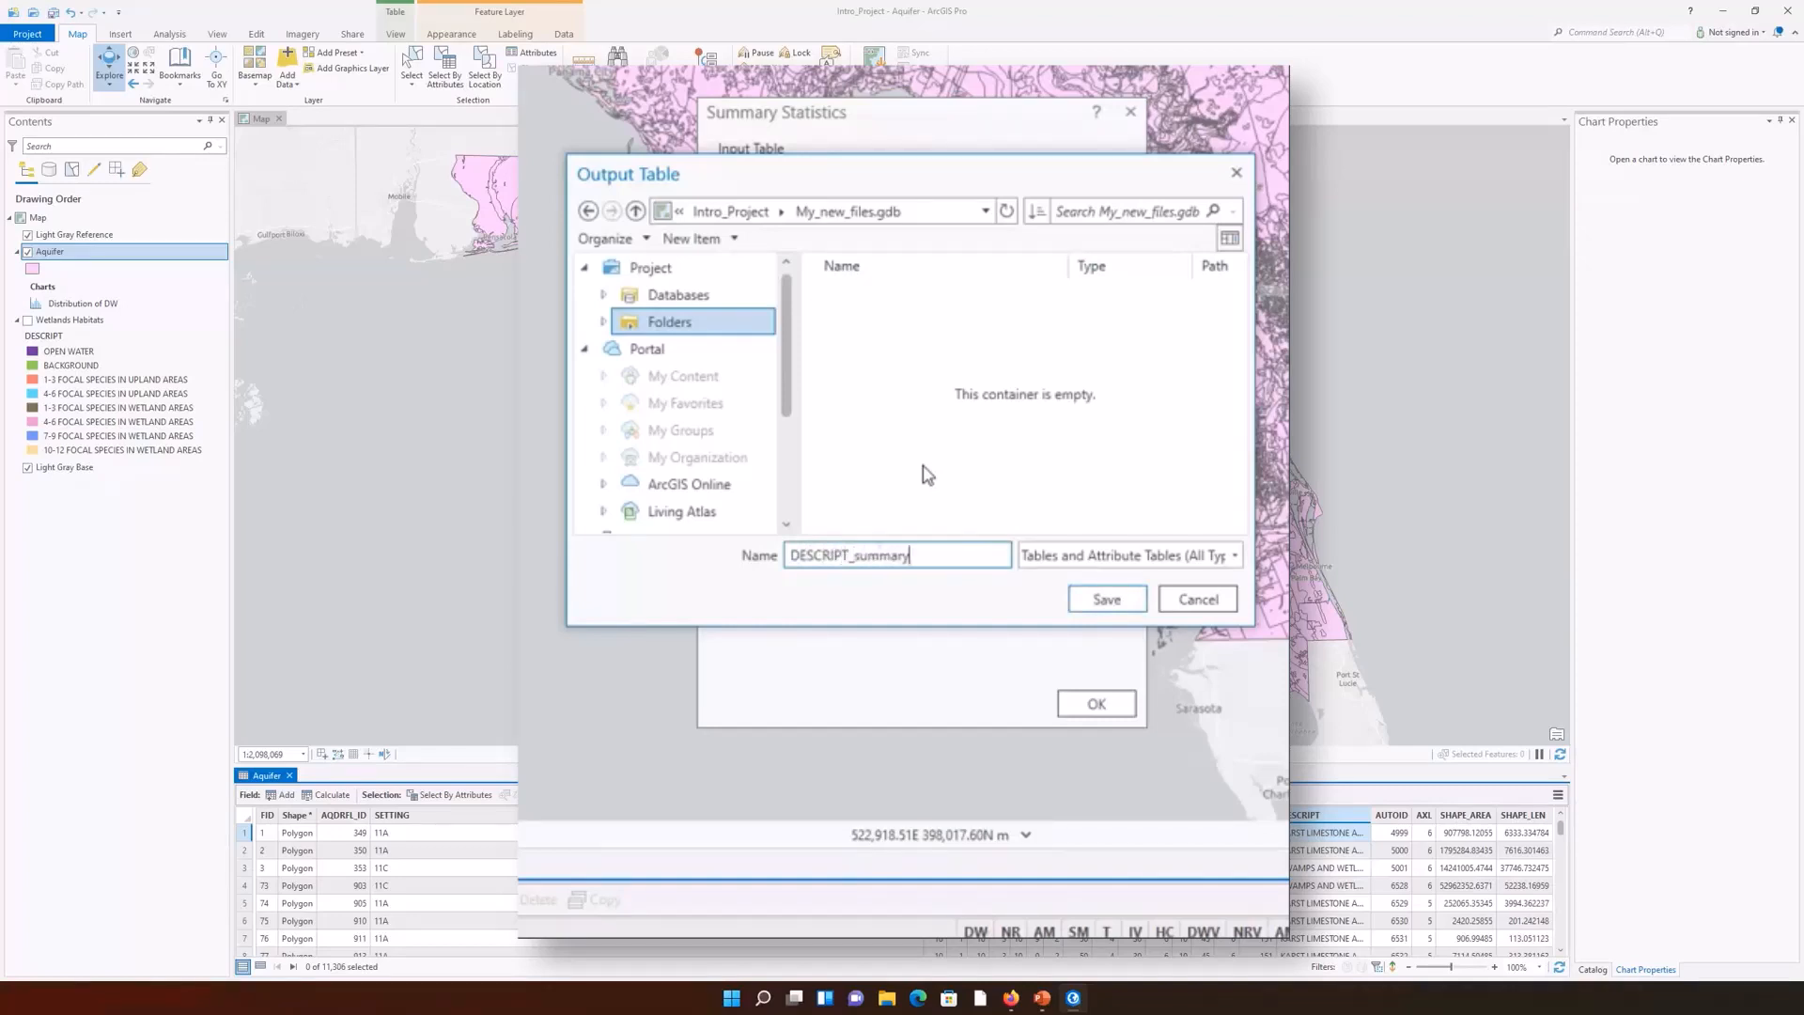
pyautogui.click(1124, 602)
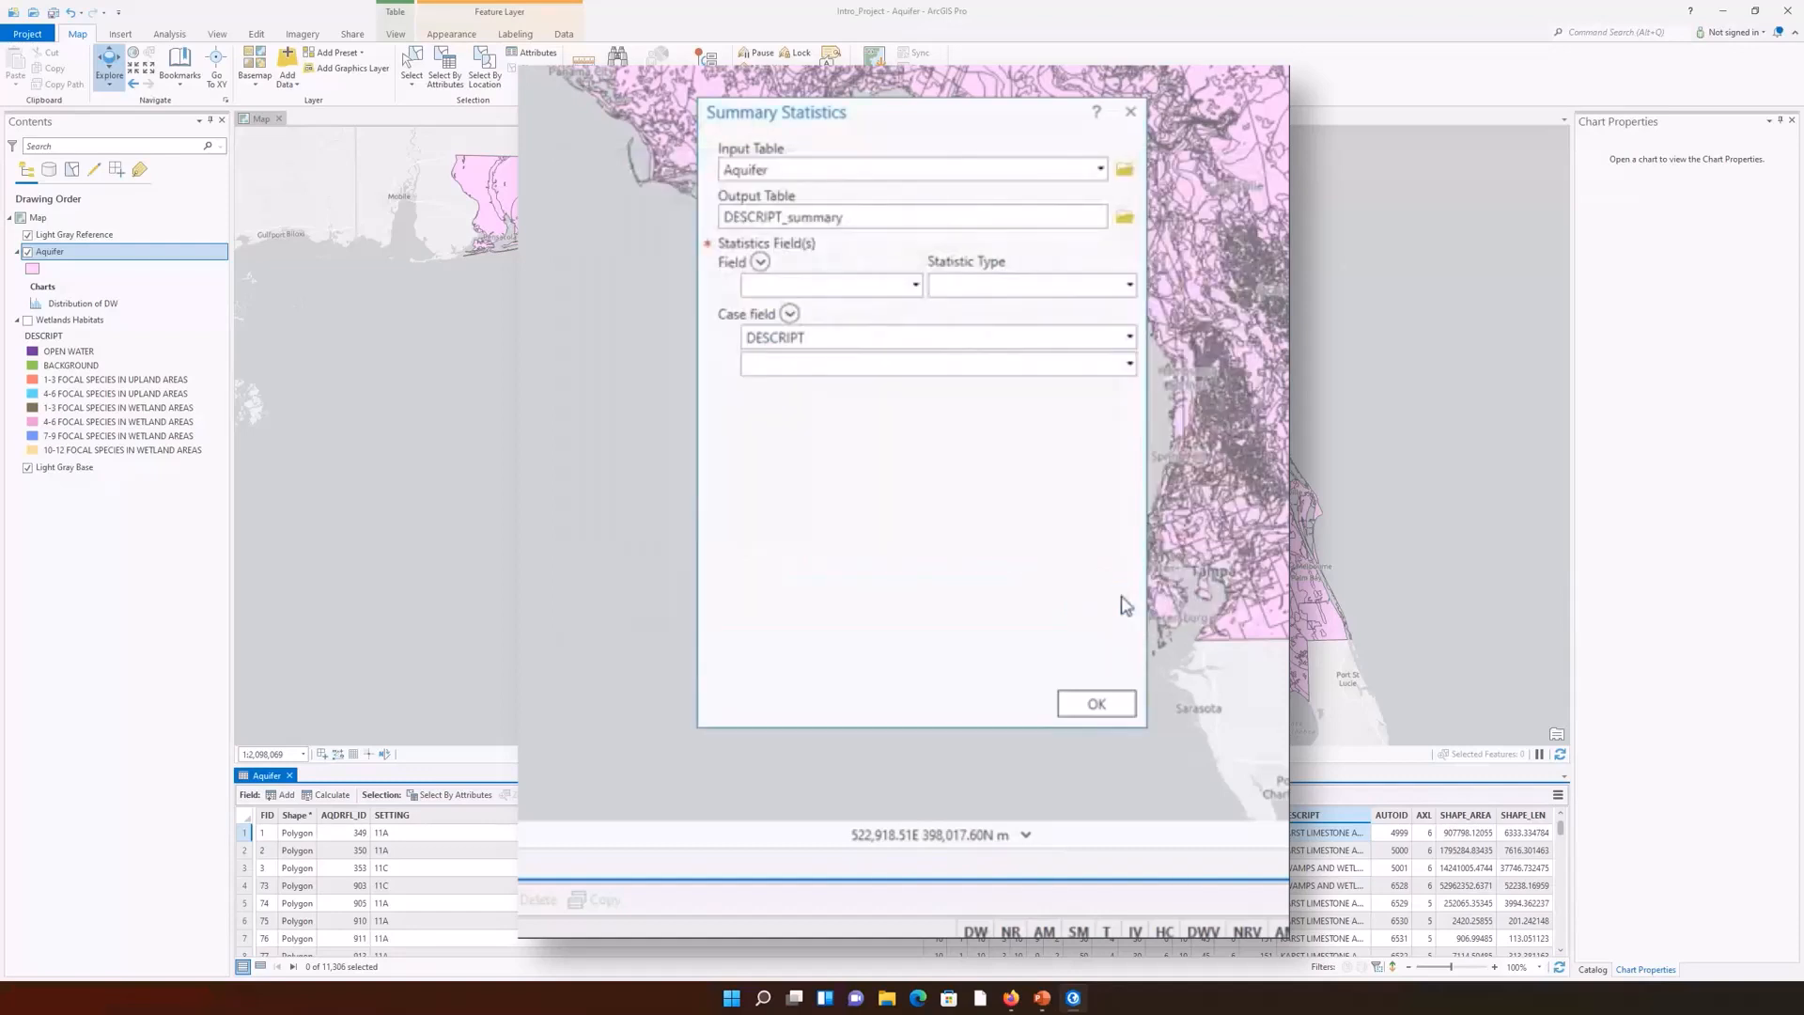
# Step: Add two statistics fields to the summary: DW with Mean and SM with Range
pyautogui.click(915, 285)
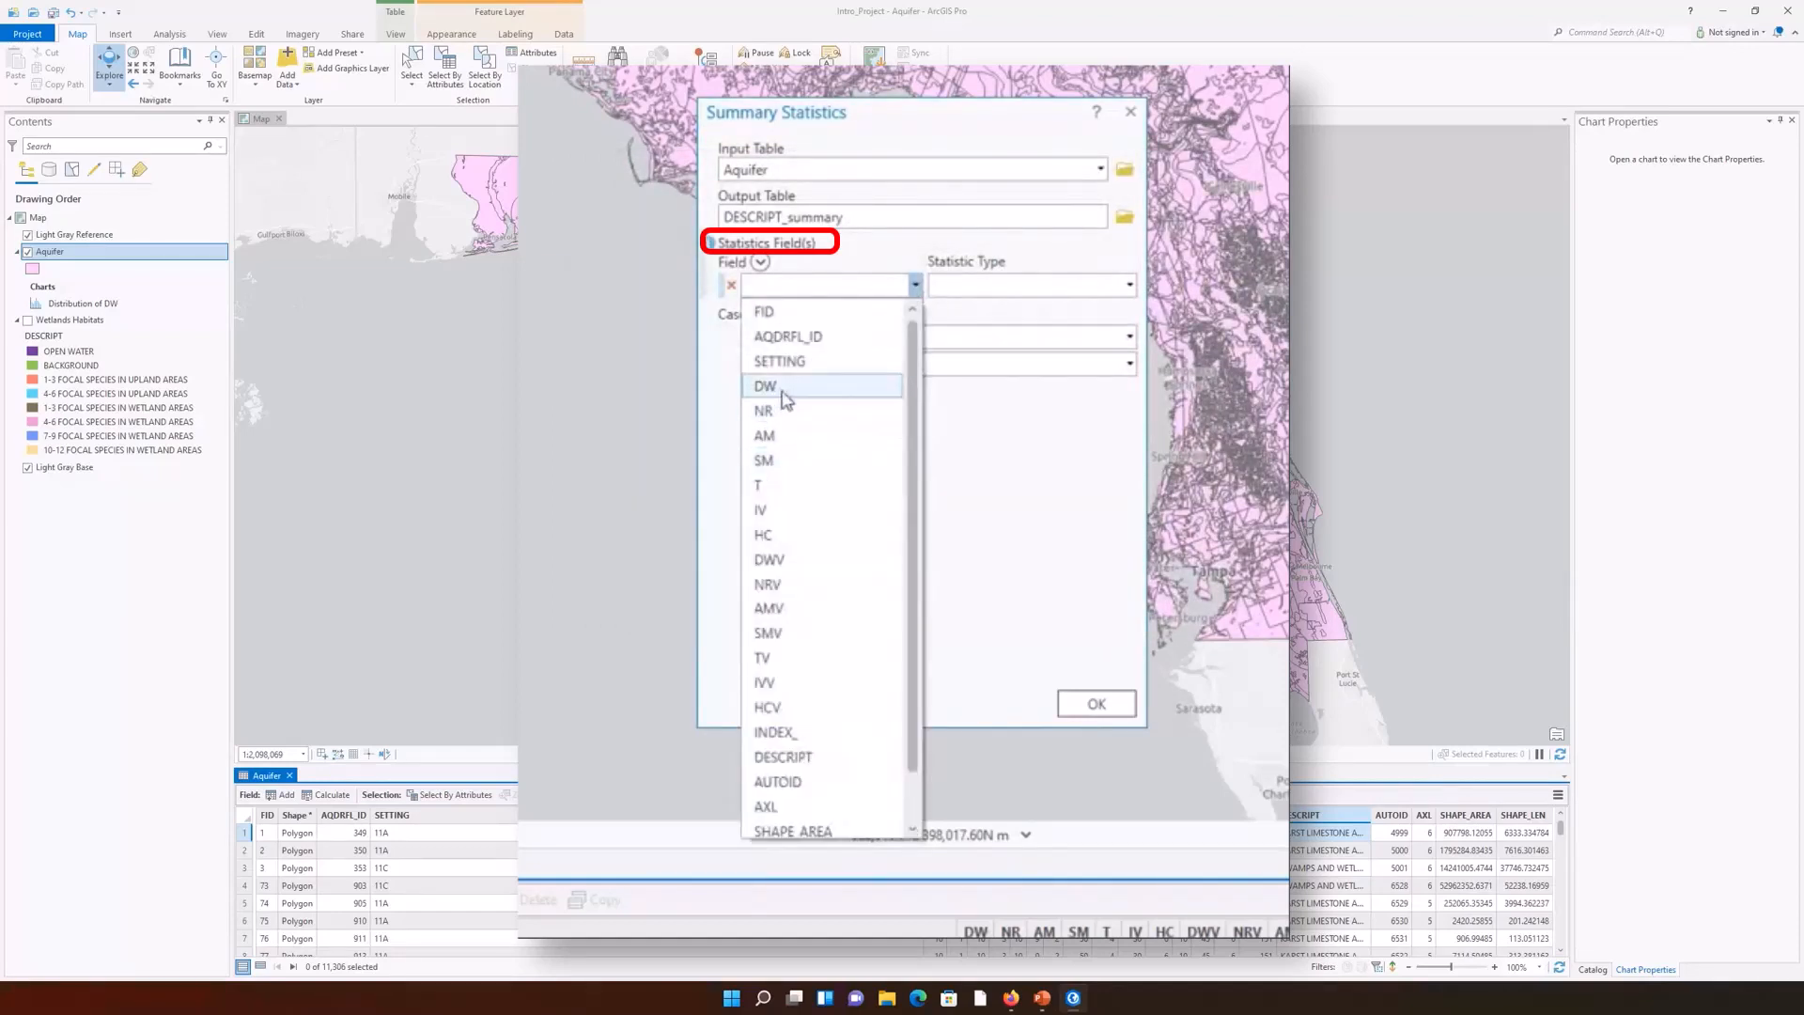
pyautogui.click(785, 386)
pyautogui.click(1129, 284)
pyautogui.click(958, 336)
pyautogui.click(914, 312)
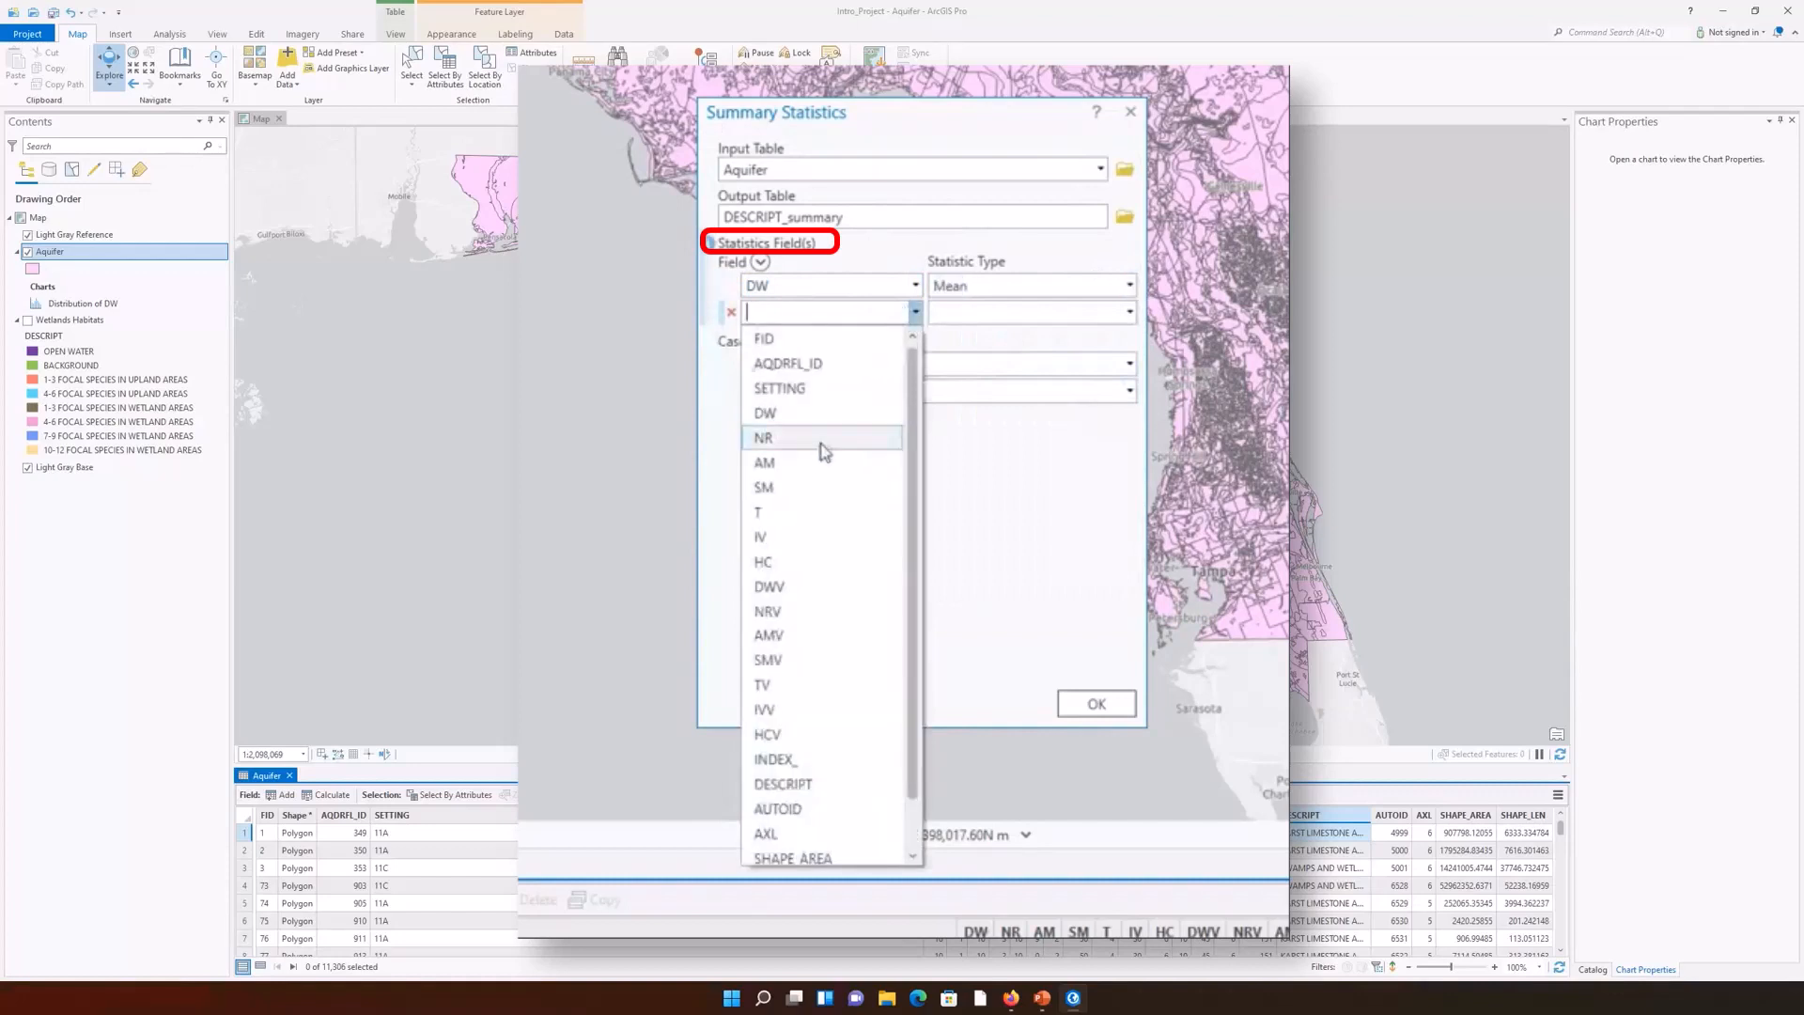
pyautogui.click(802, 487)
pyautogui.click(1130, 312)
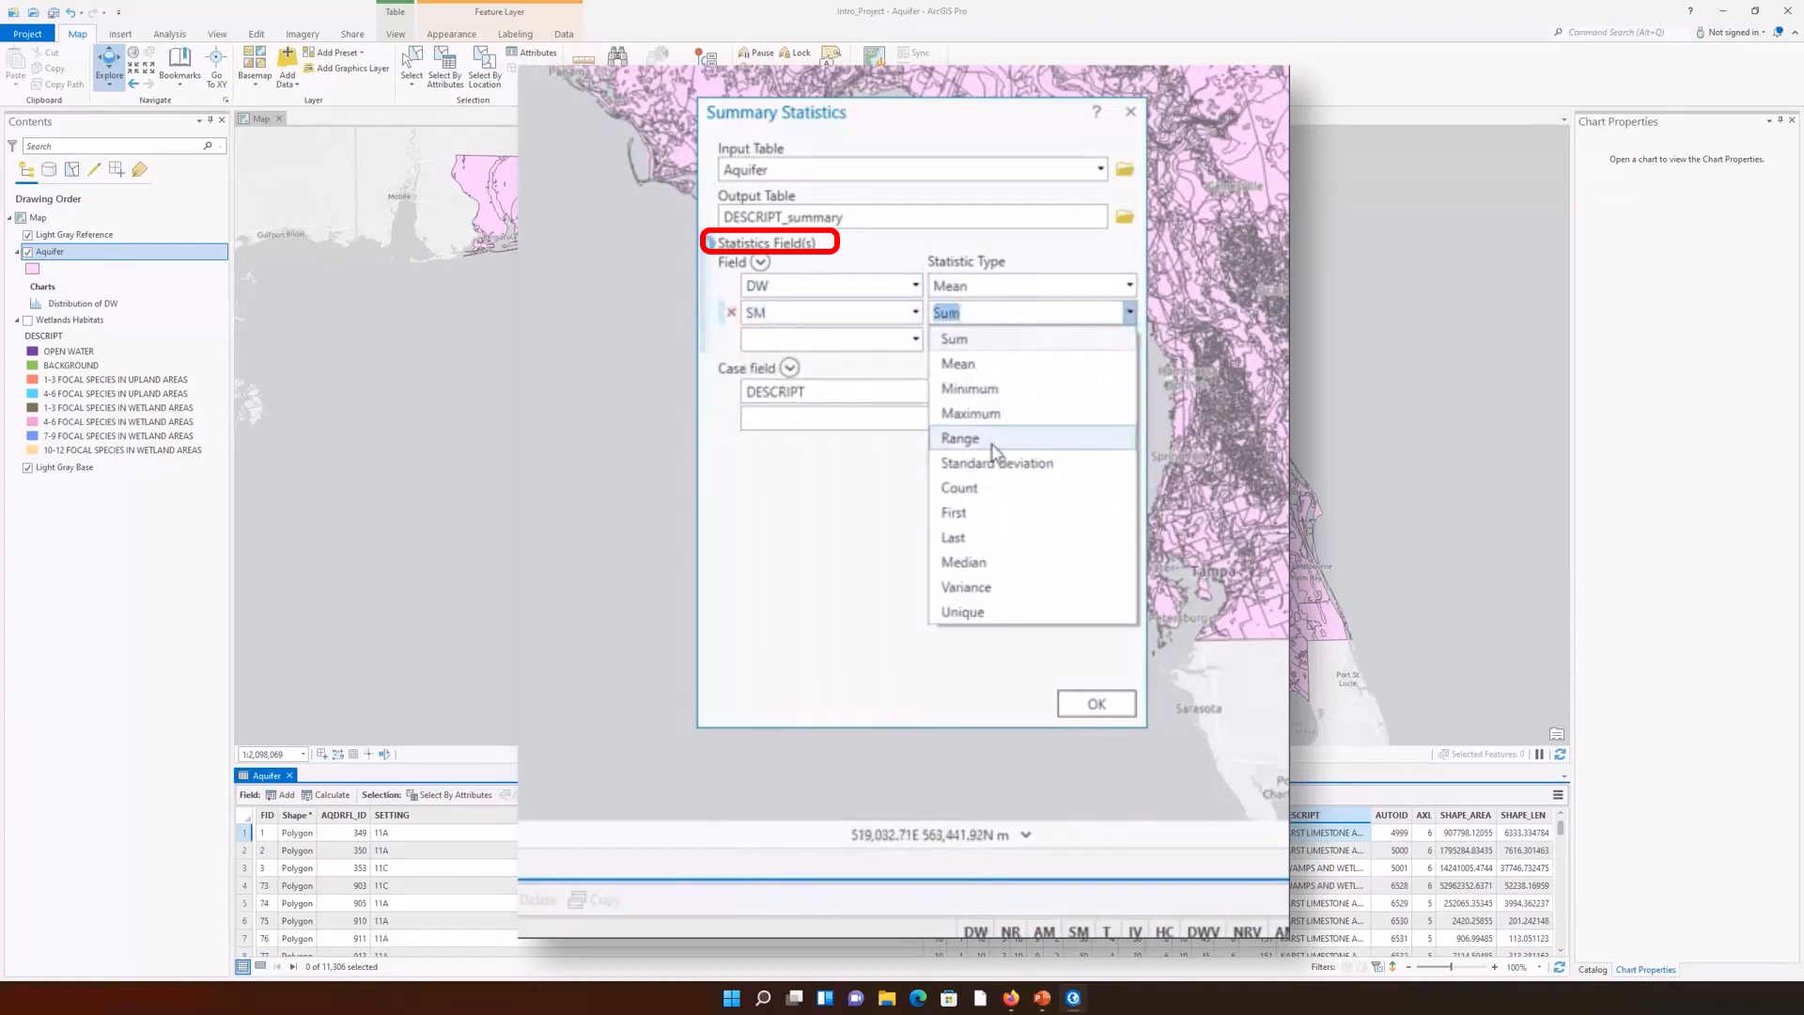
pyautogui.click(960, 438)
# Step: Add T with Maximum and IVV with Standard deviation as statistics fields, and run the summary
pyautogui.click(915, 338)
pyautogui.click(769, 535)
pyautogui.click(1129, 339)
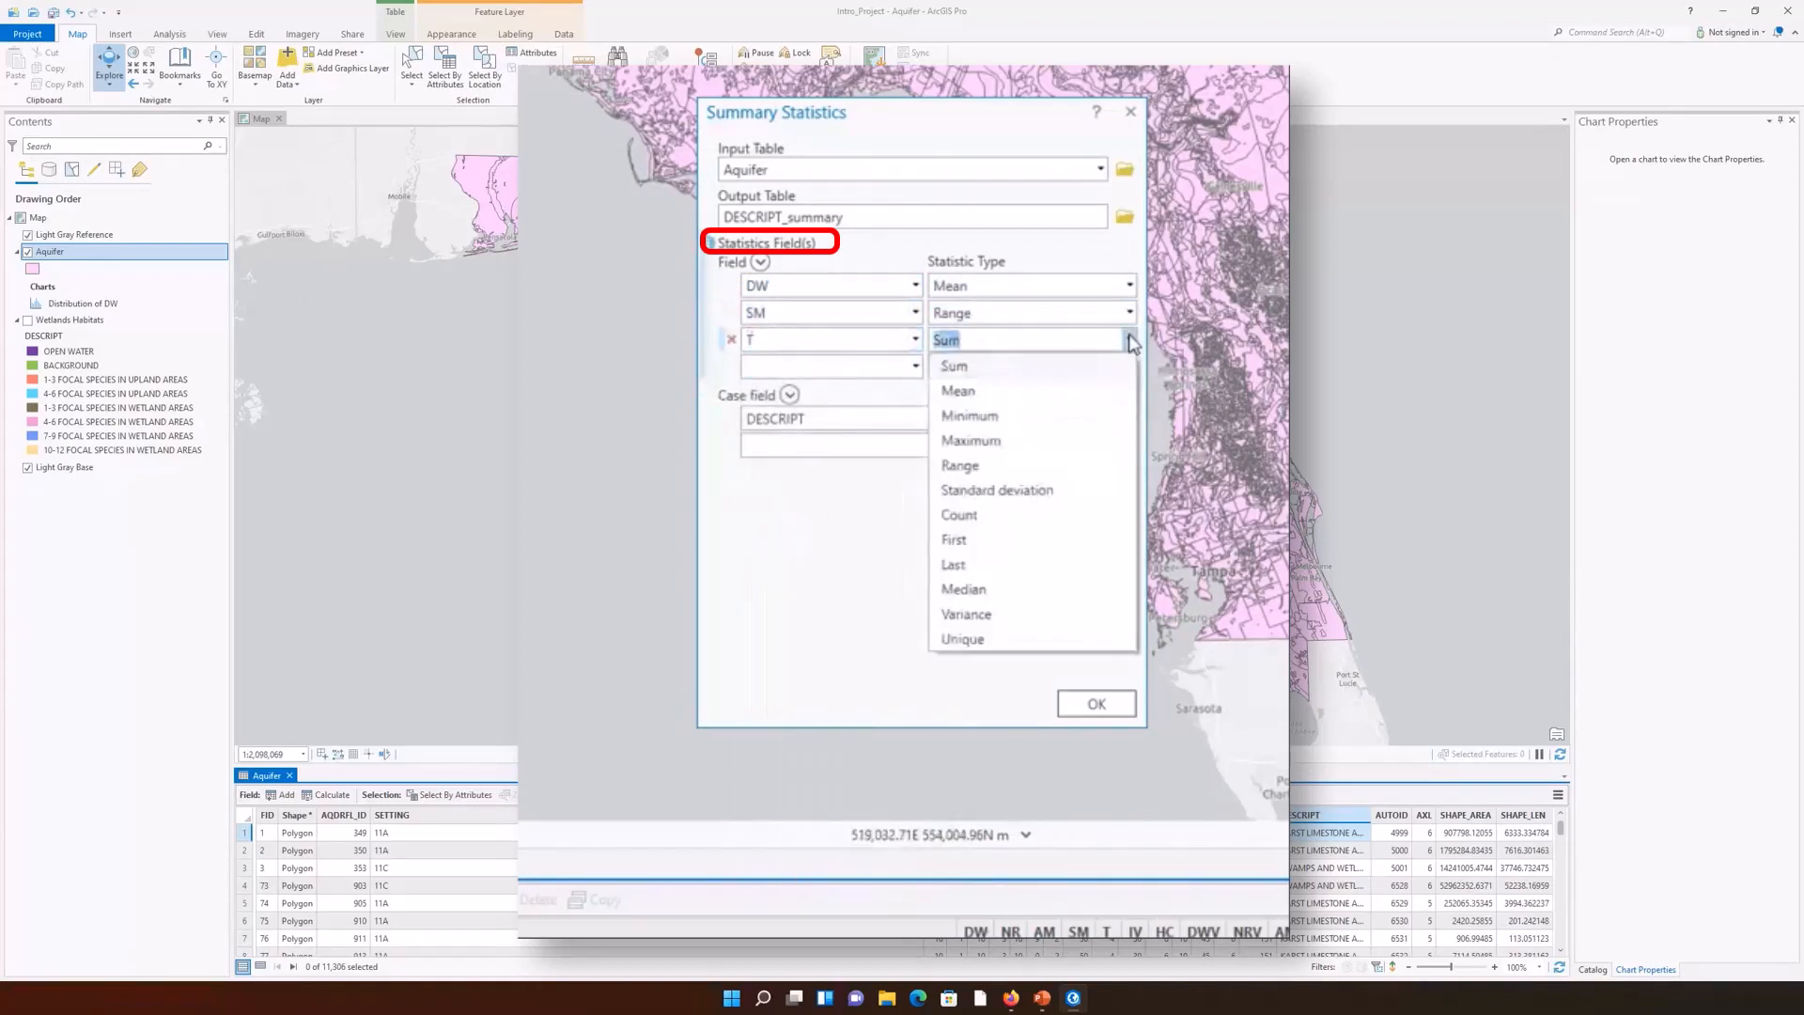
pyautogui.click(972, 440)
pyautogui.click(916, 366)
pyautogui.click(793, 729)
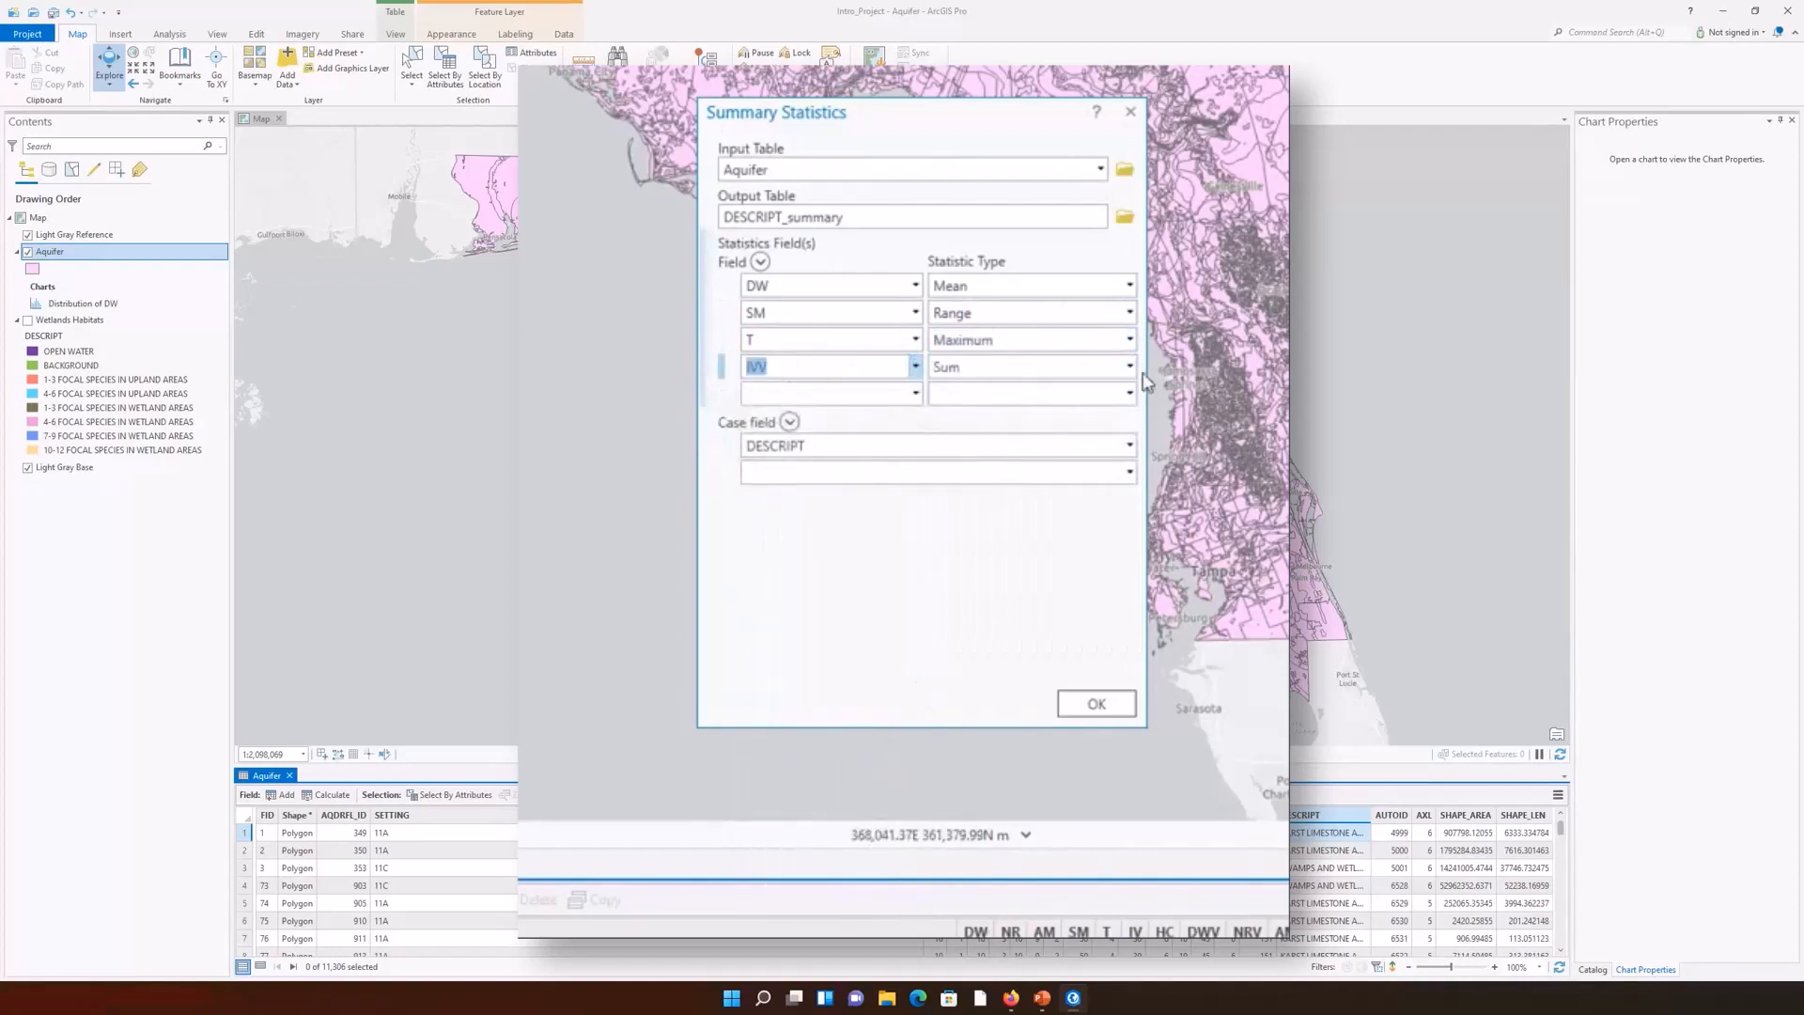
pyautogui.click(1130, 367)
pyautogui.click(1034, 519)
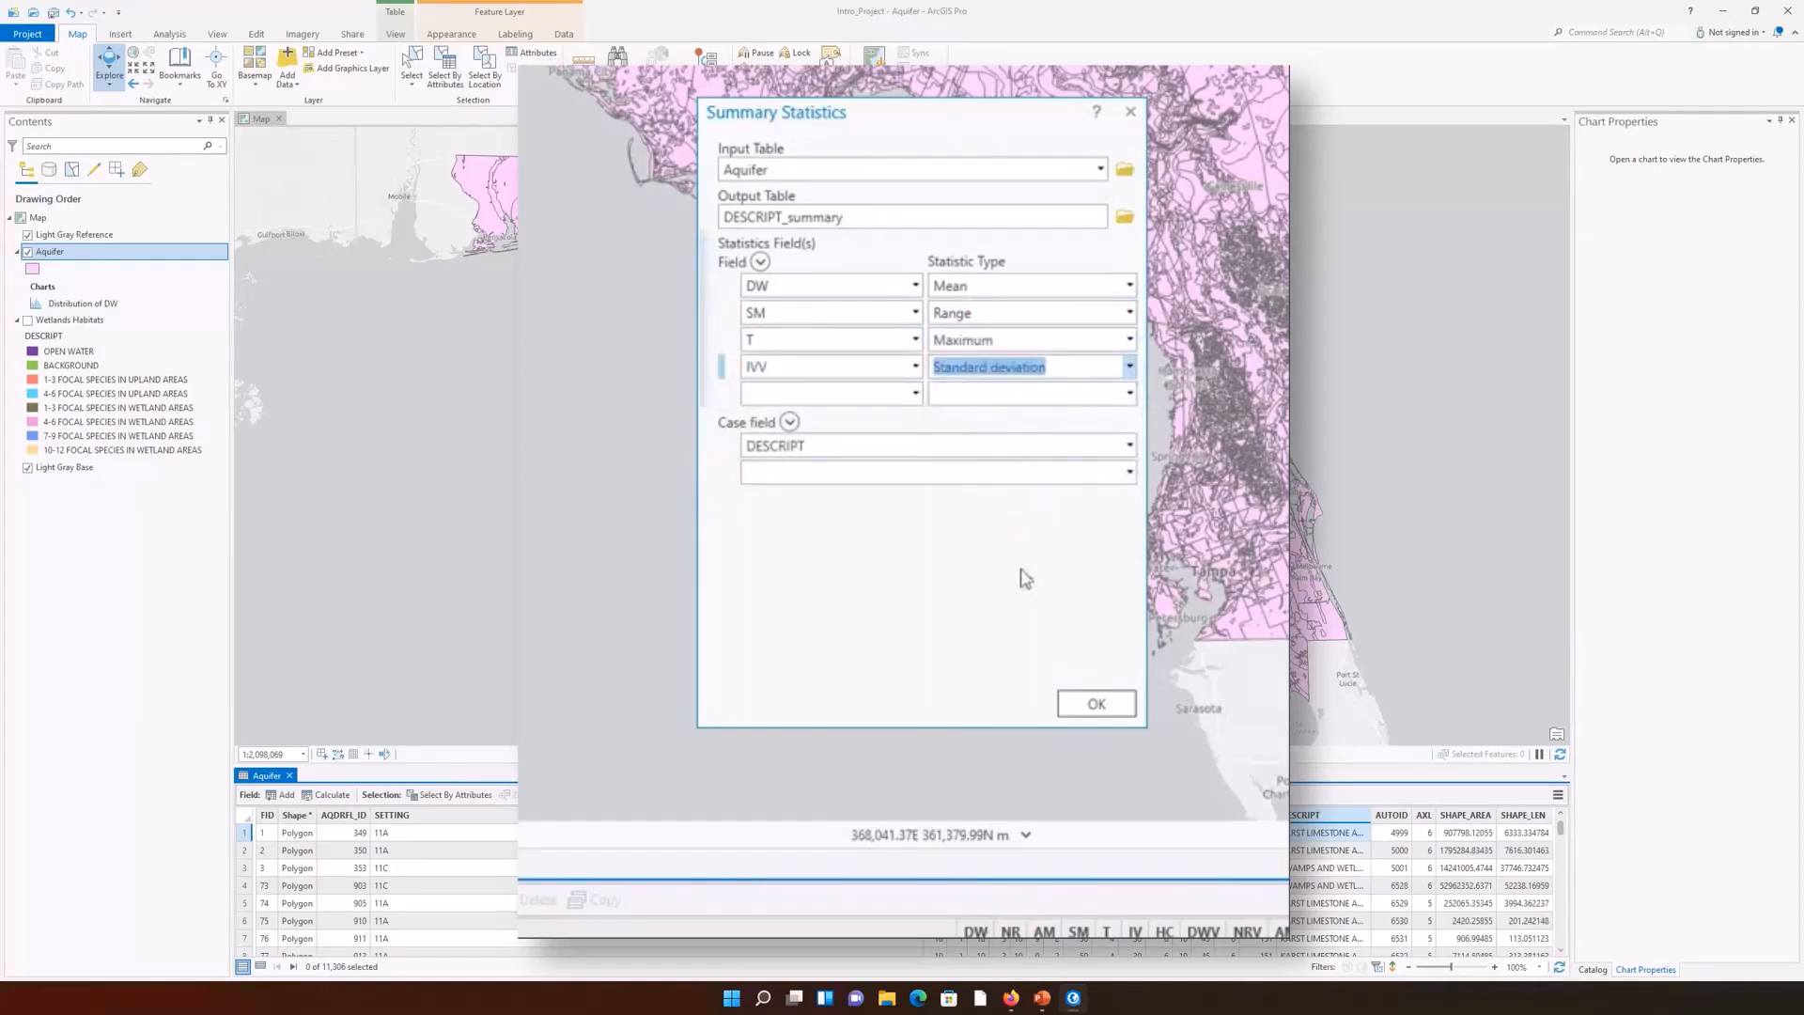
pyautogui.click(1098, 705)
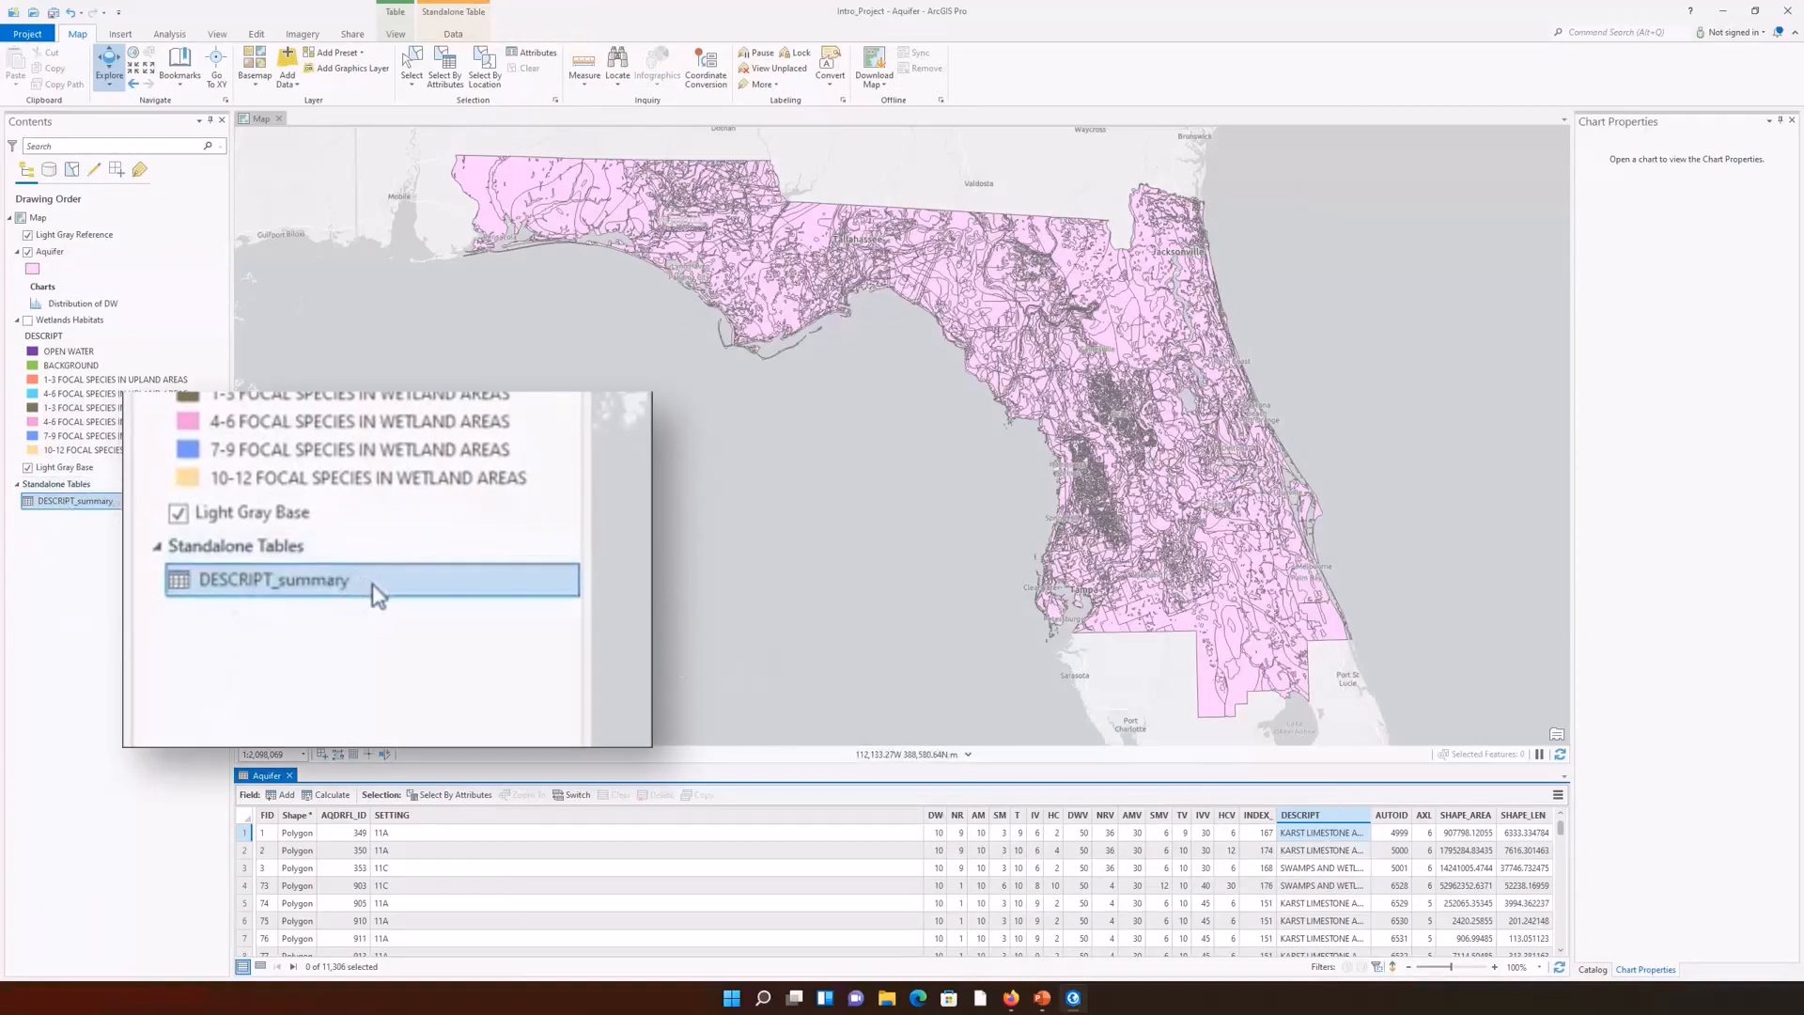
# Step: Open the DESCRIPT_summary standalone table, review the statistics for each DESCRIPT category, and close it
pyautogui.rightClick(372, 583)
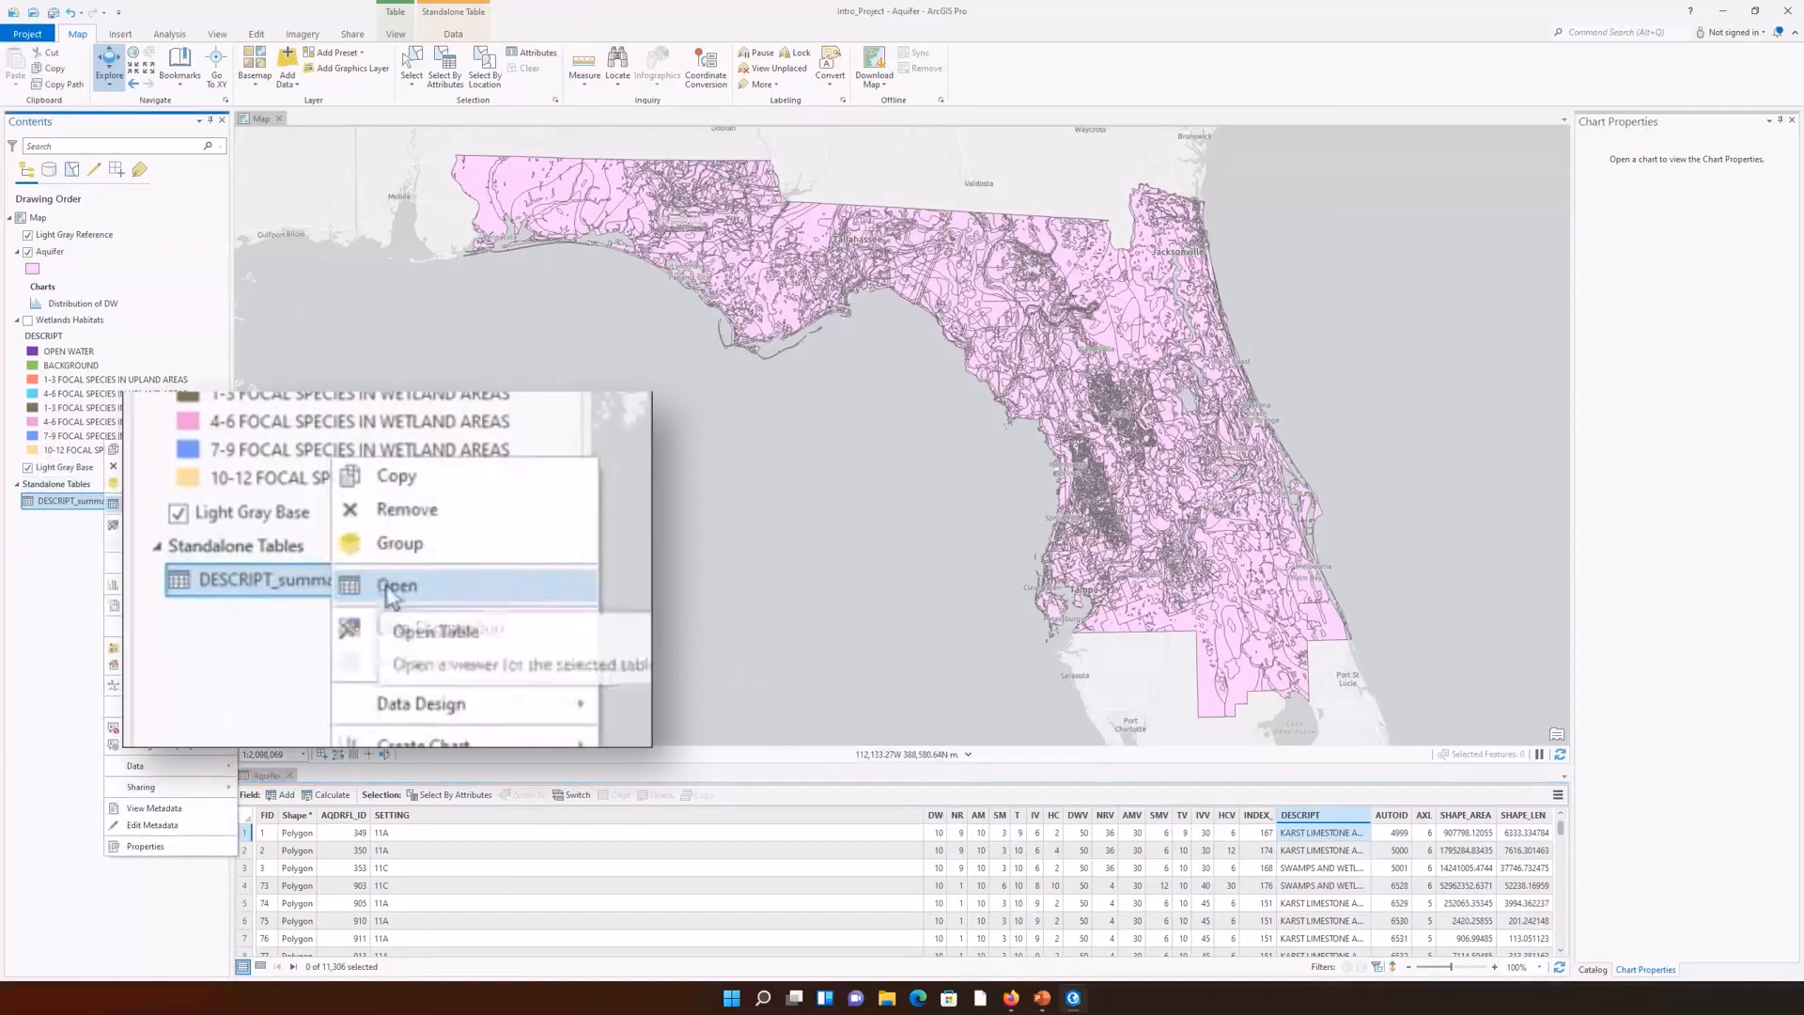
pyautogui.click(165, 506)
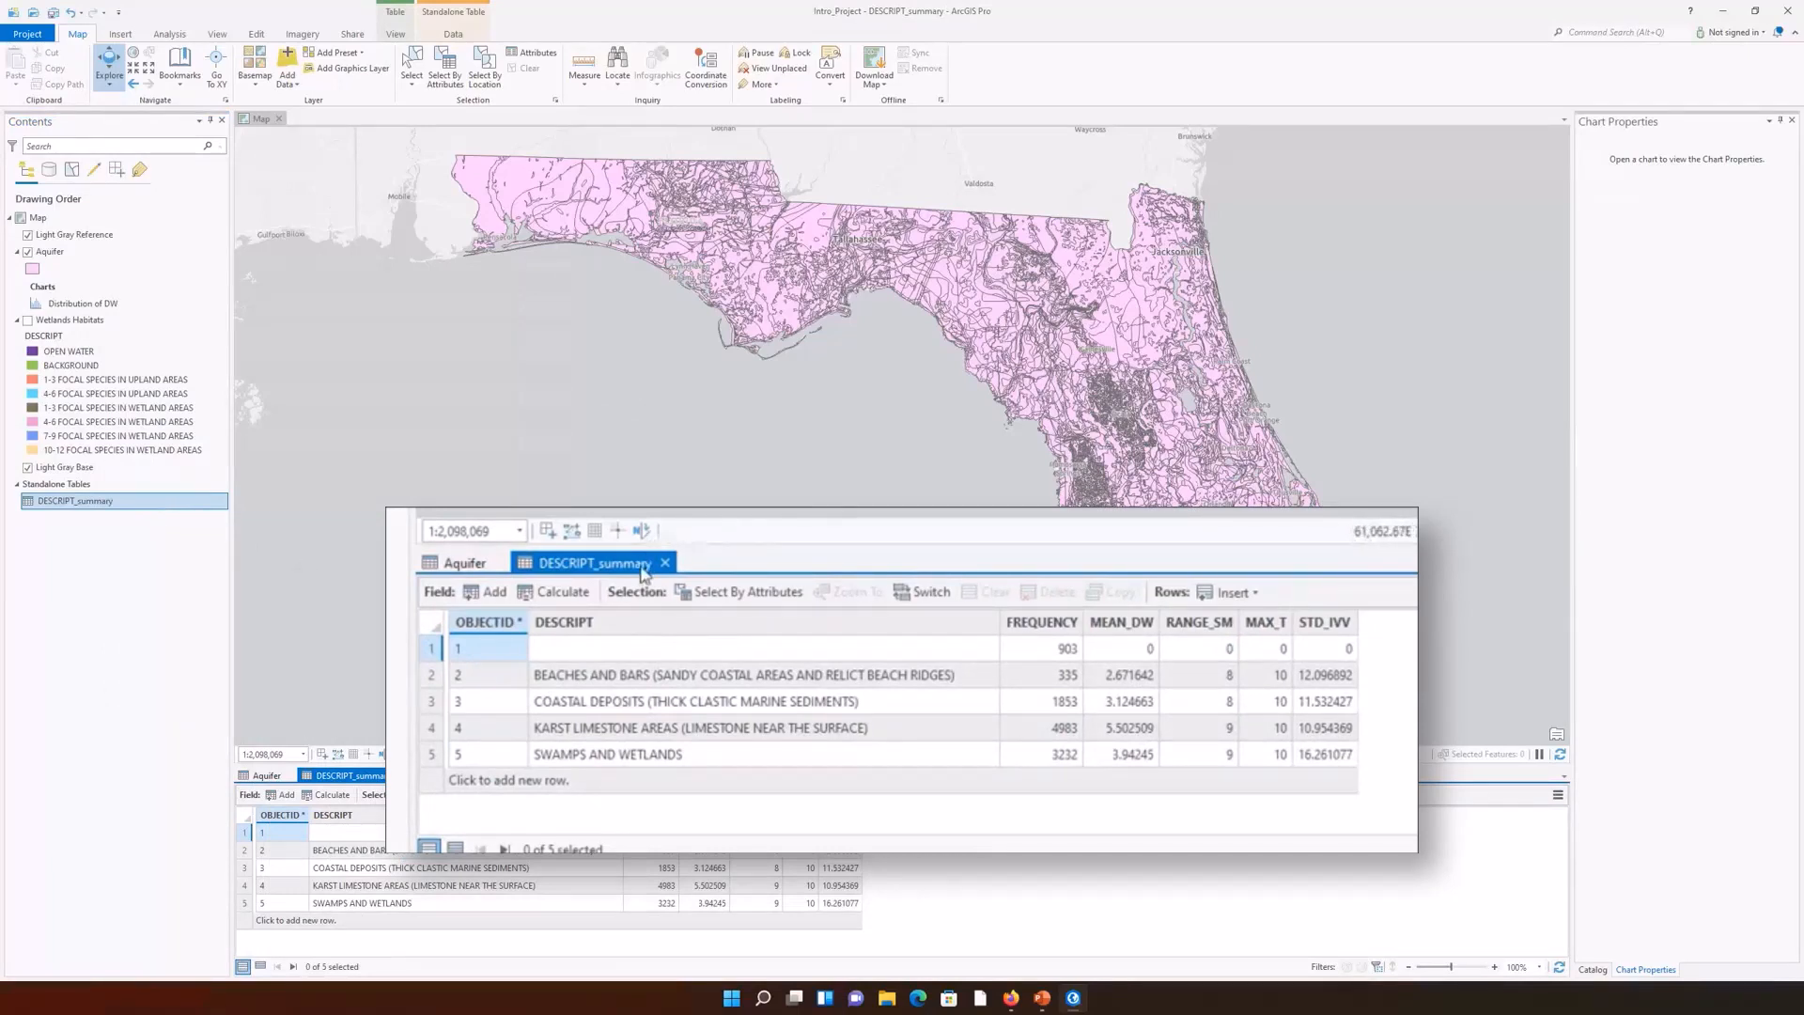
pyautogui.click(395, 776)
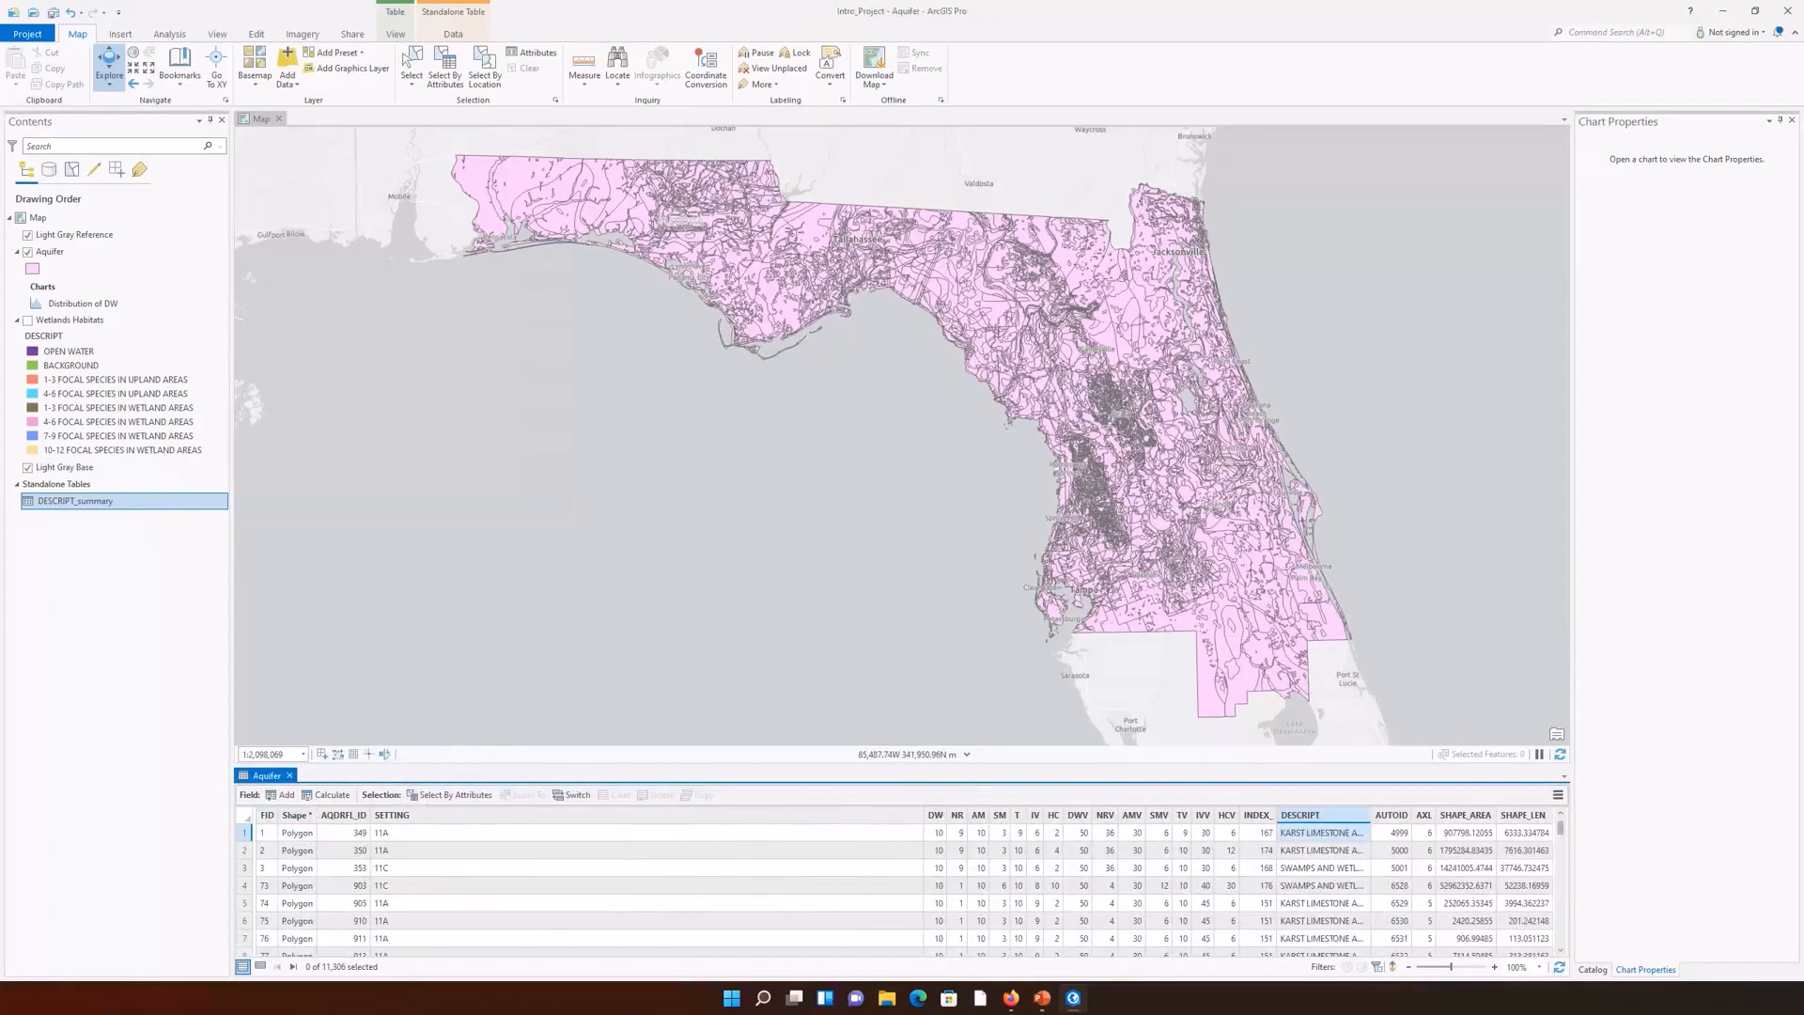
# Step: Add a field named New_Field with the Double data type to the Aquifer attribute table
pyautogui.hotkey('alt', 'Tab')
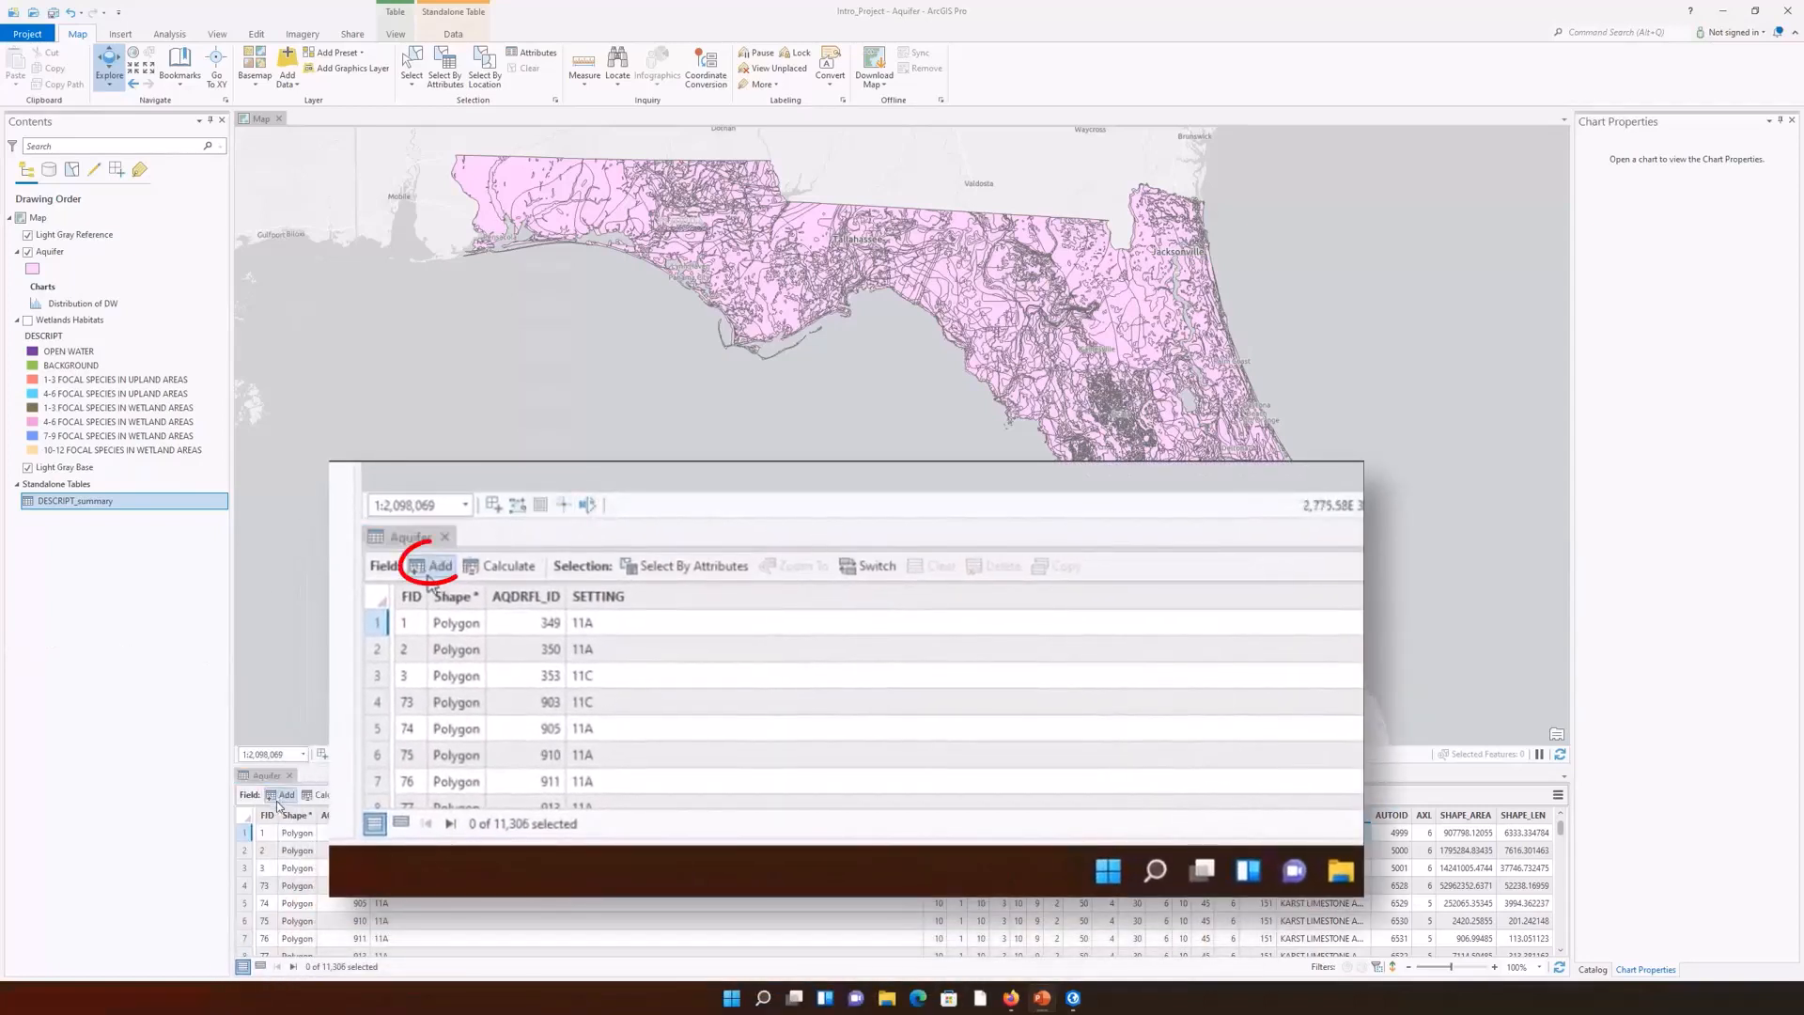
pyautogui.click(288, 796)
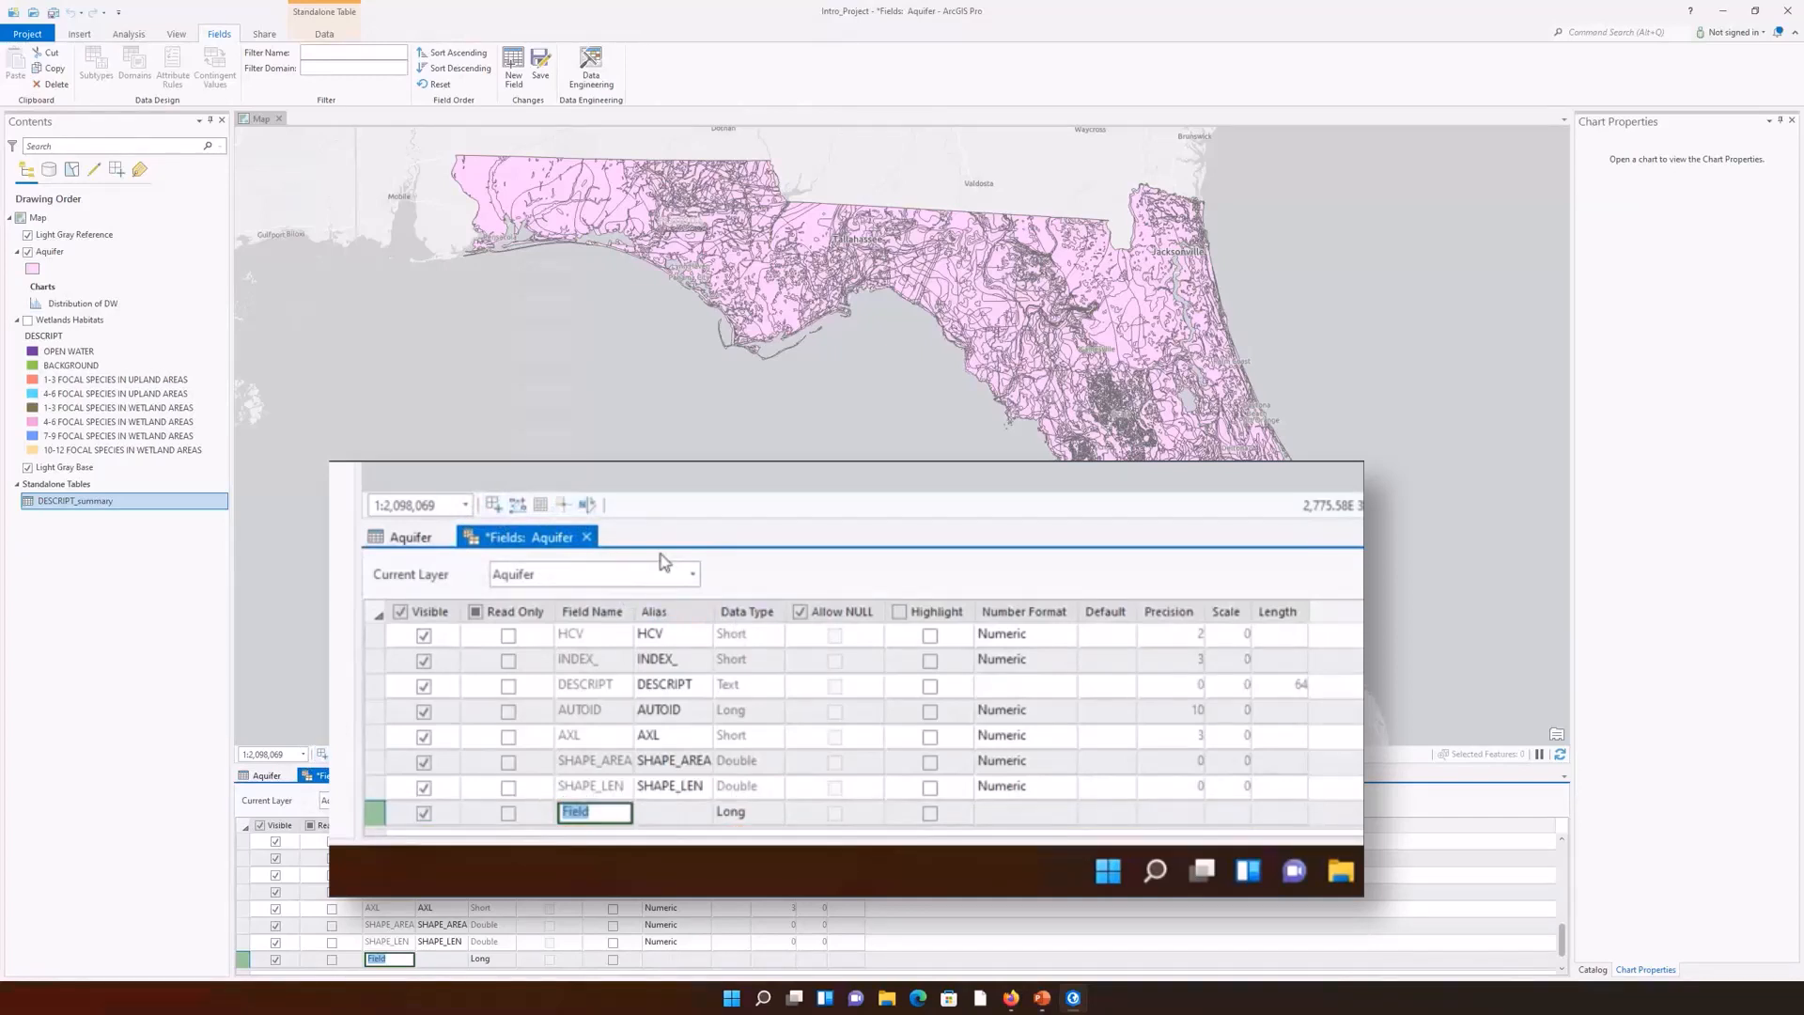
pyautogui.write('New_Field')
pyautogui.click(770, 814)
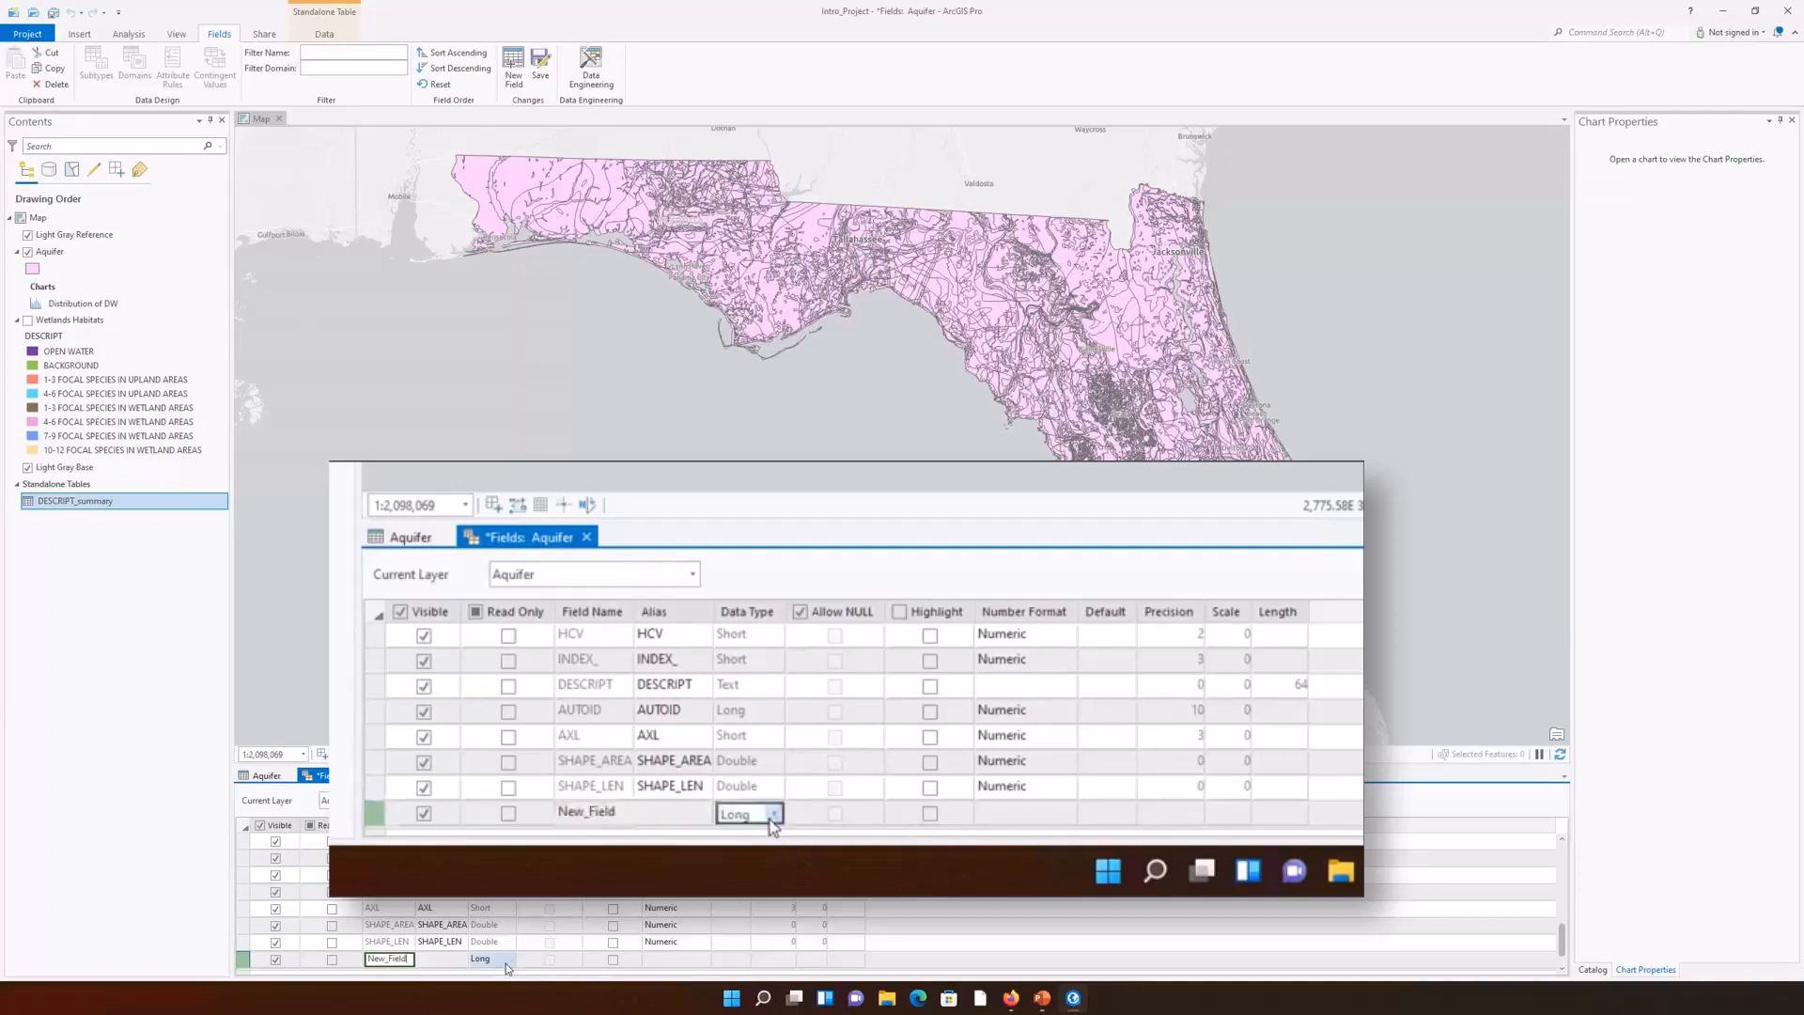
pyautogui.click(770, 813)
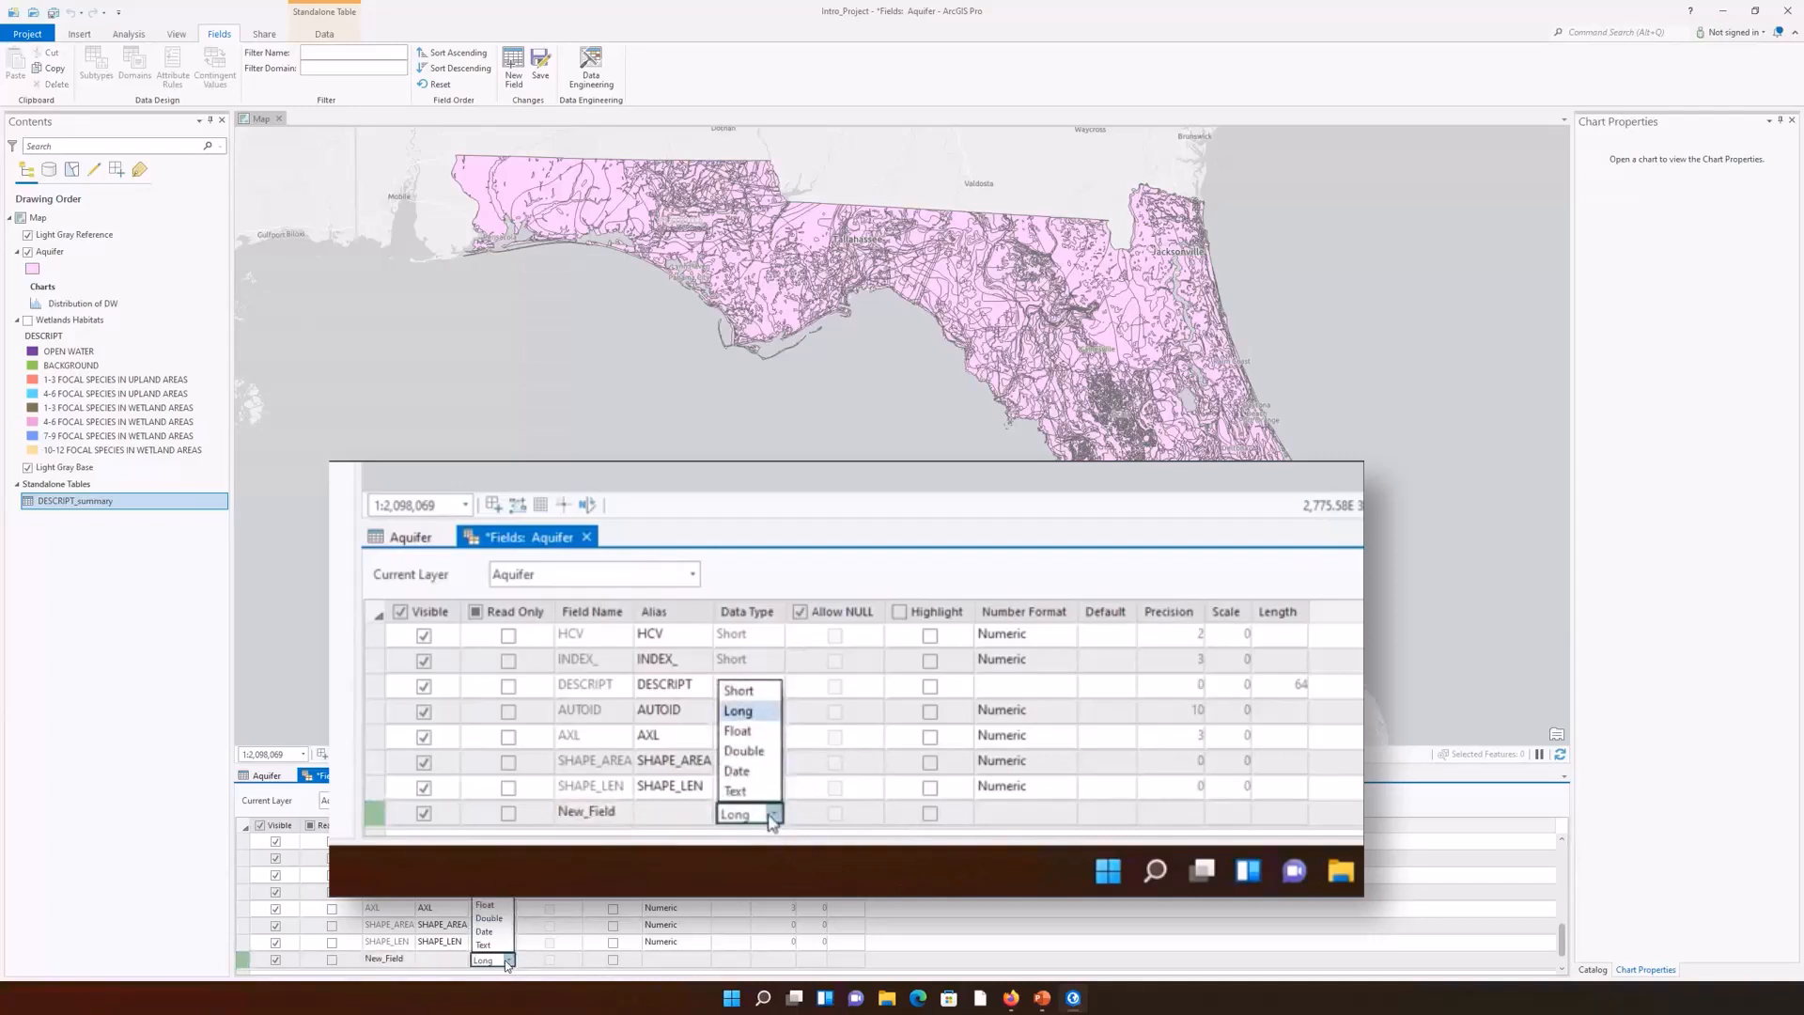
pyautogui.click(745, 752)
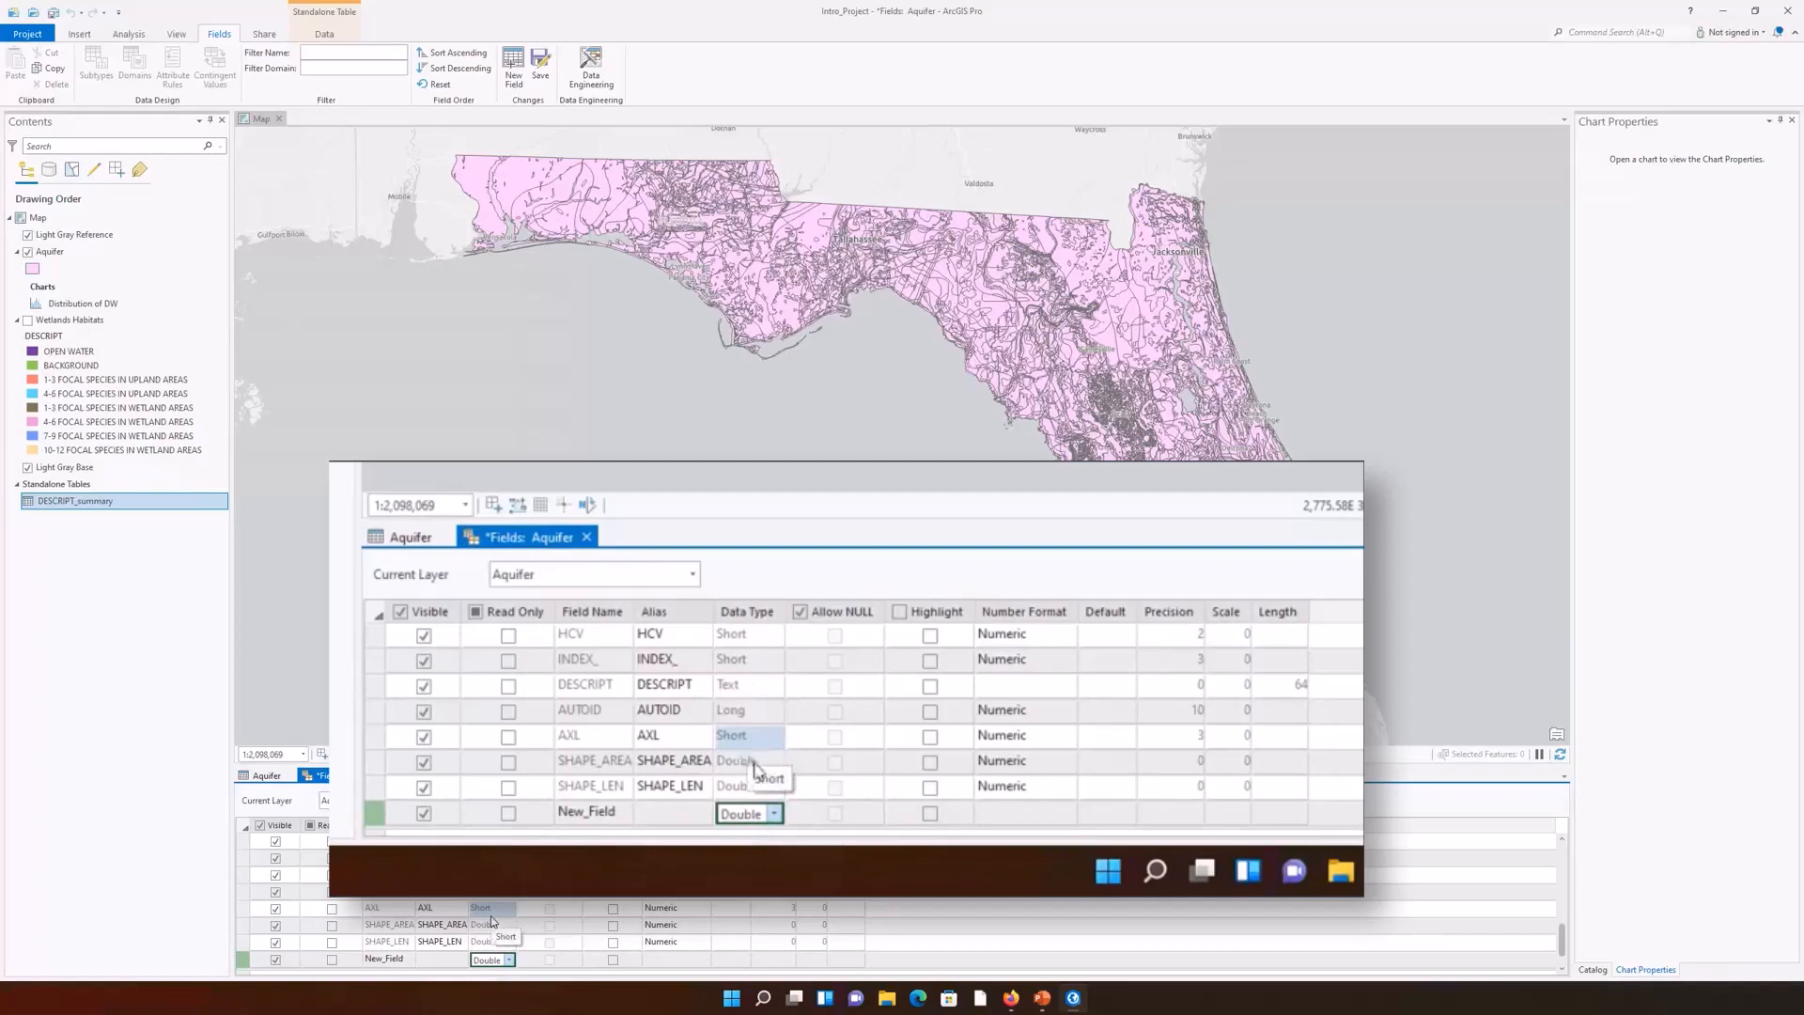
# Step: Set New_Field's number format category to Numeric, and close the Aquifer fields view, saving the changes
pyautogui.click(683, 964)
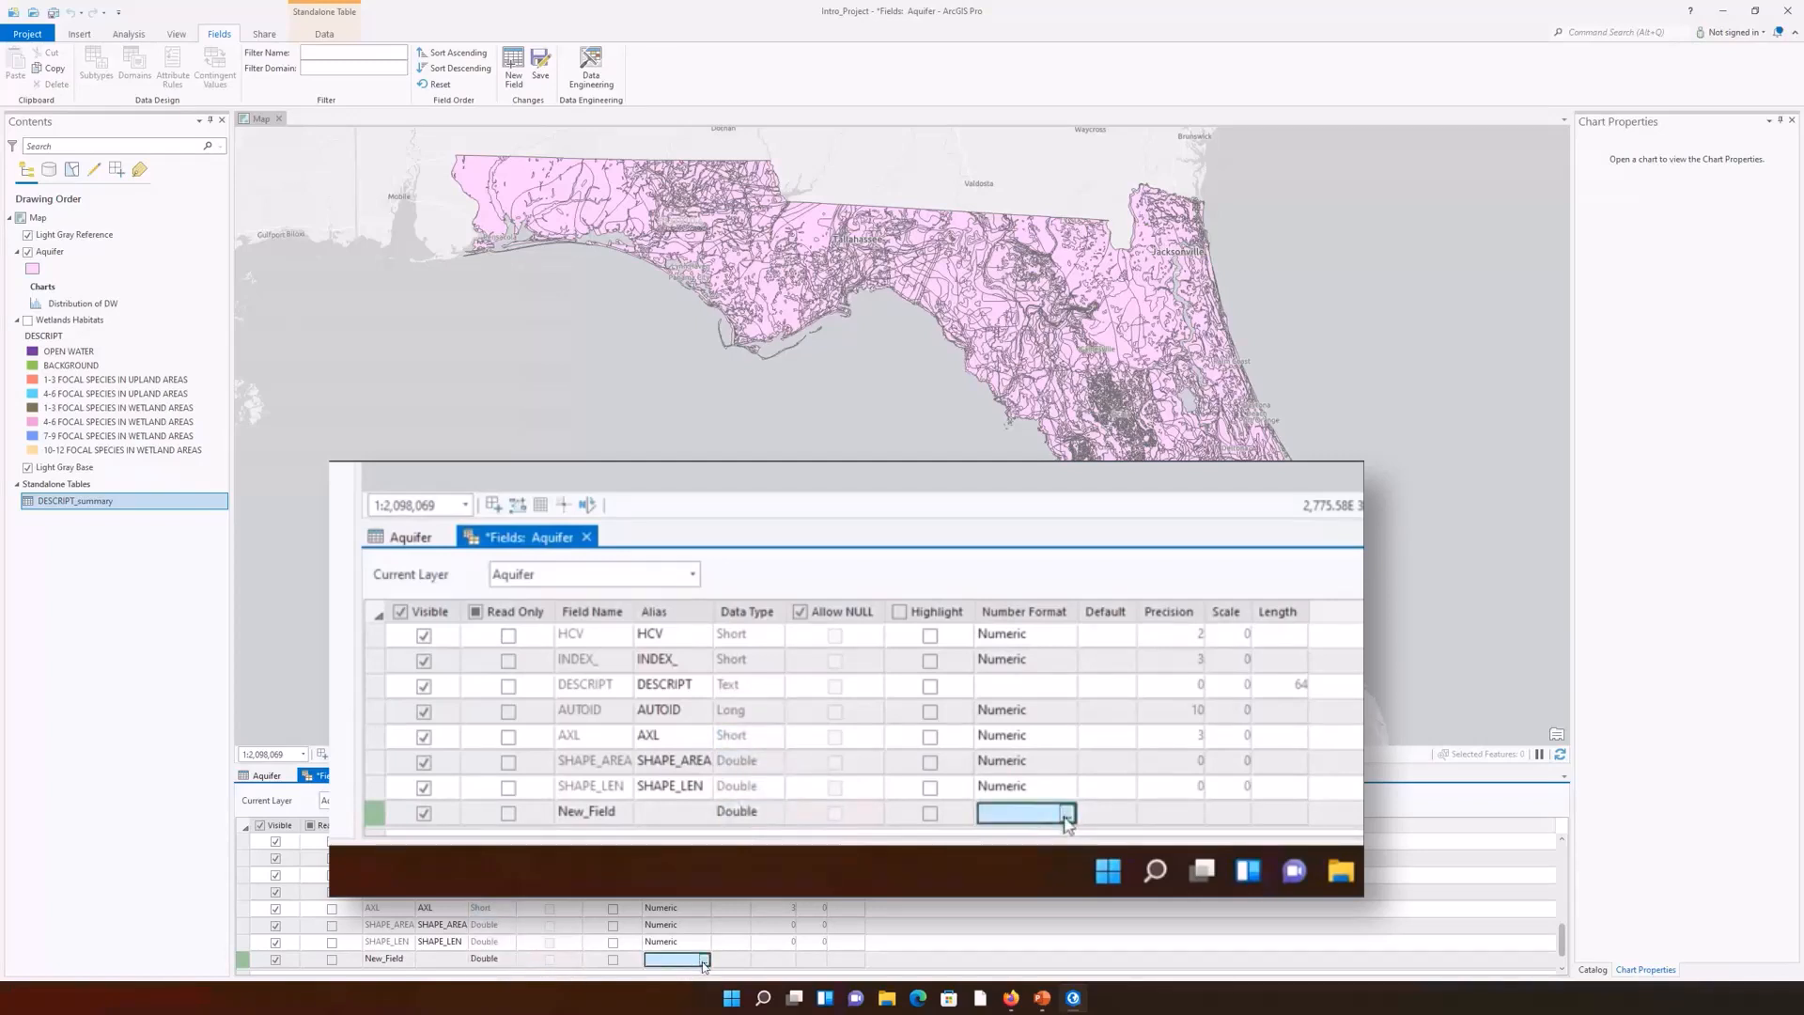
pyautogui.click(704, 960)
pyautogui.click(945, 481)
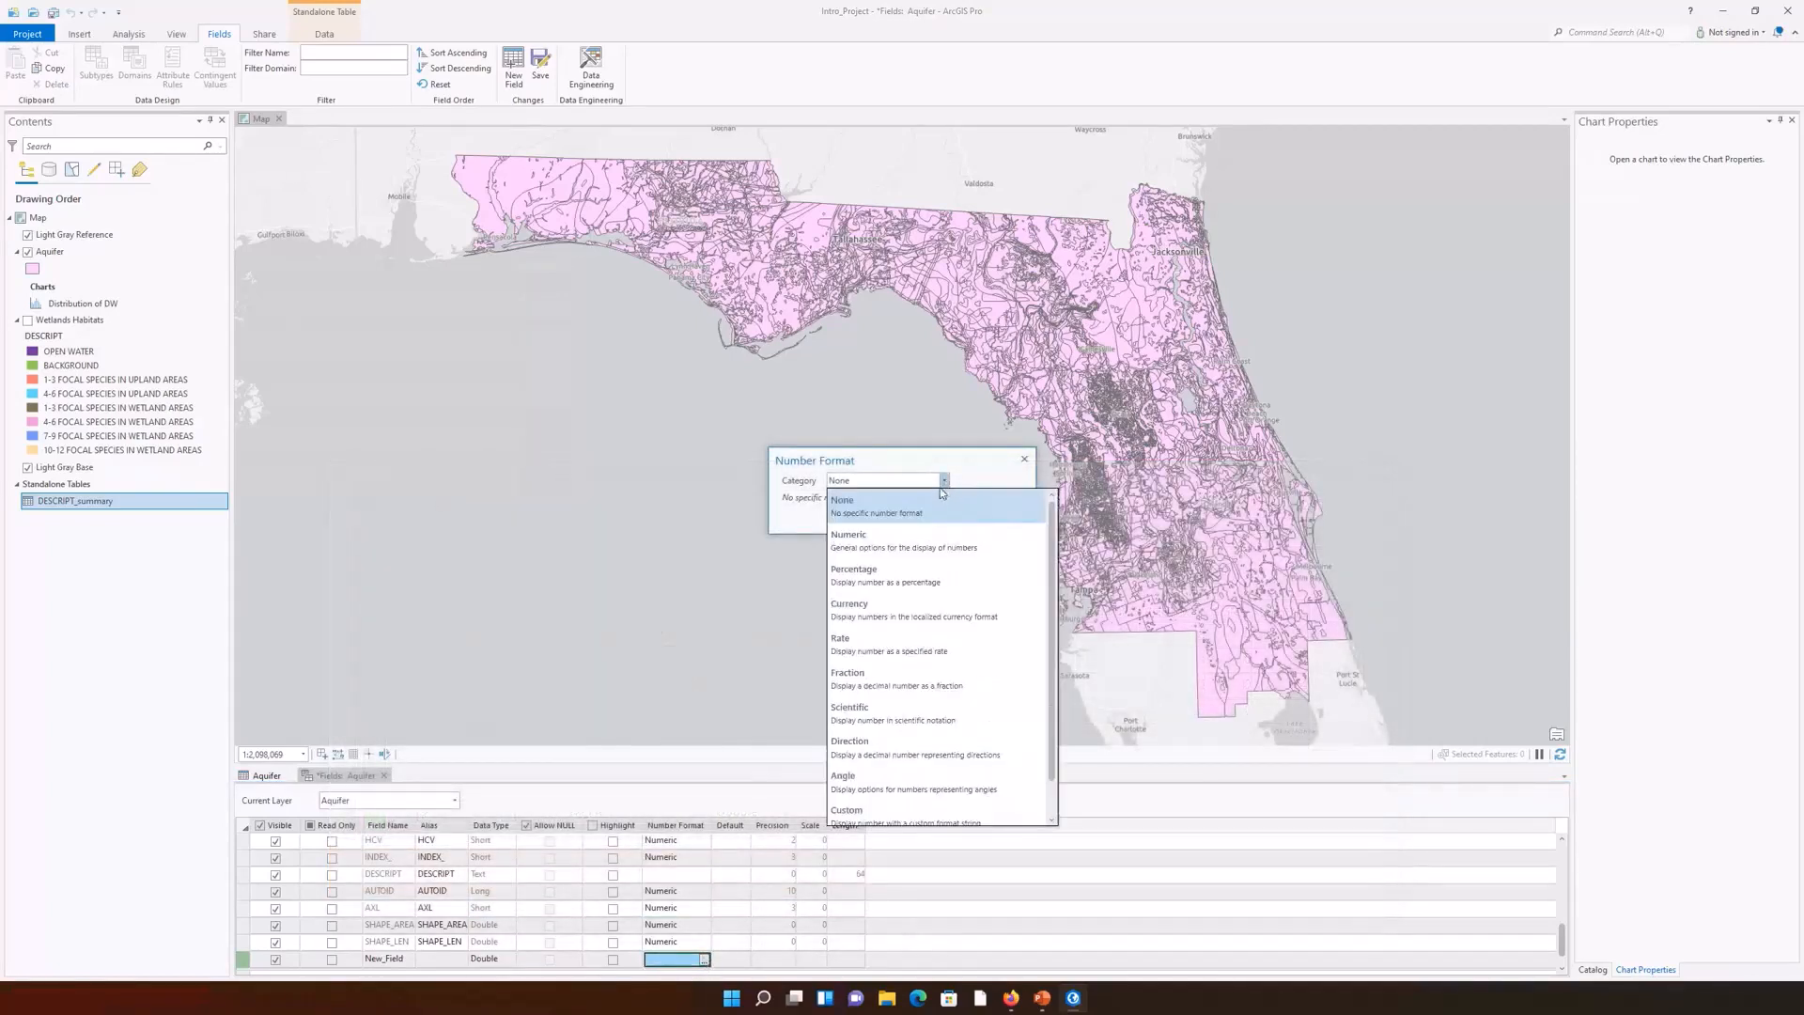
pyautogui.click(920, 543)
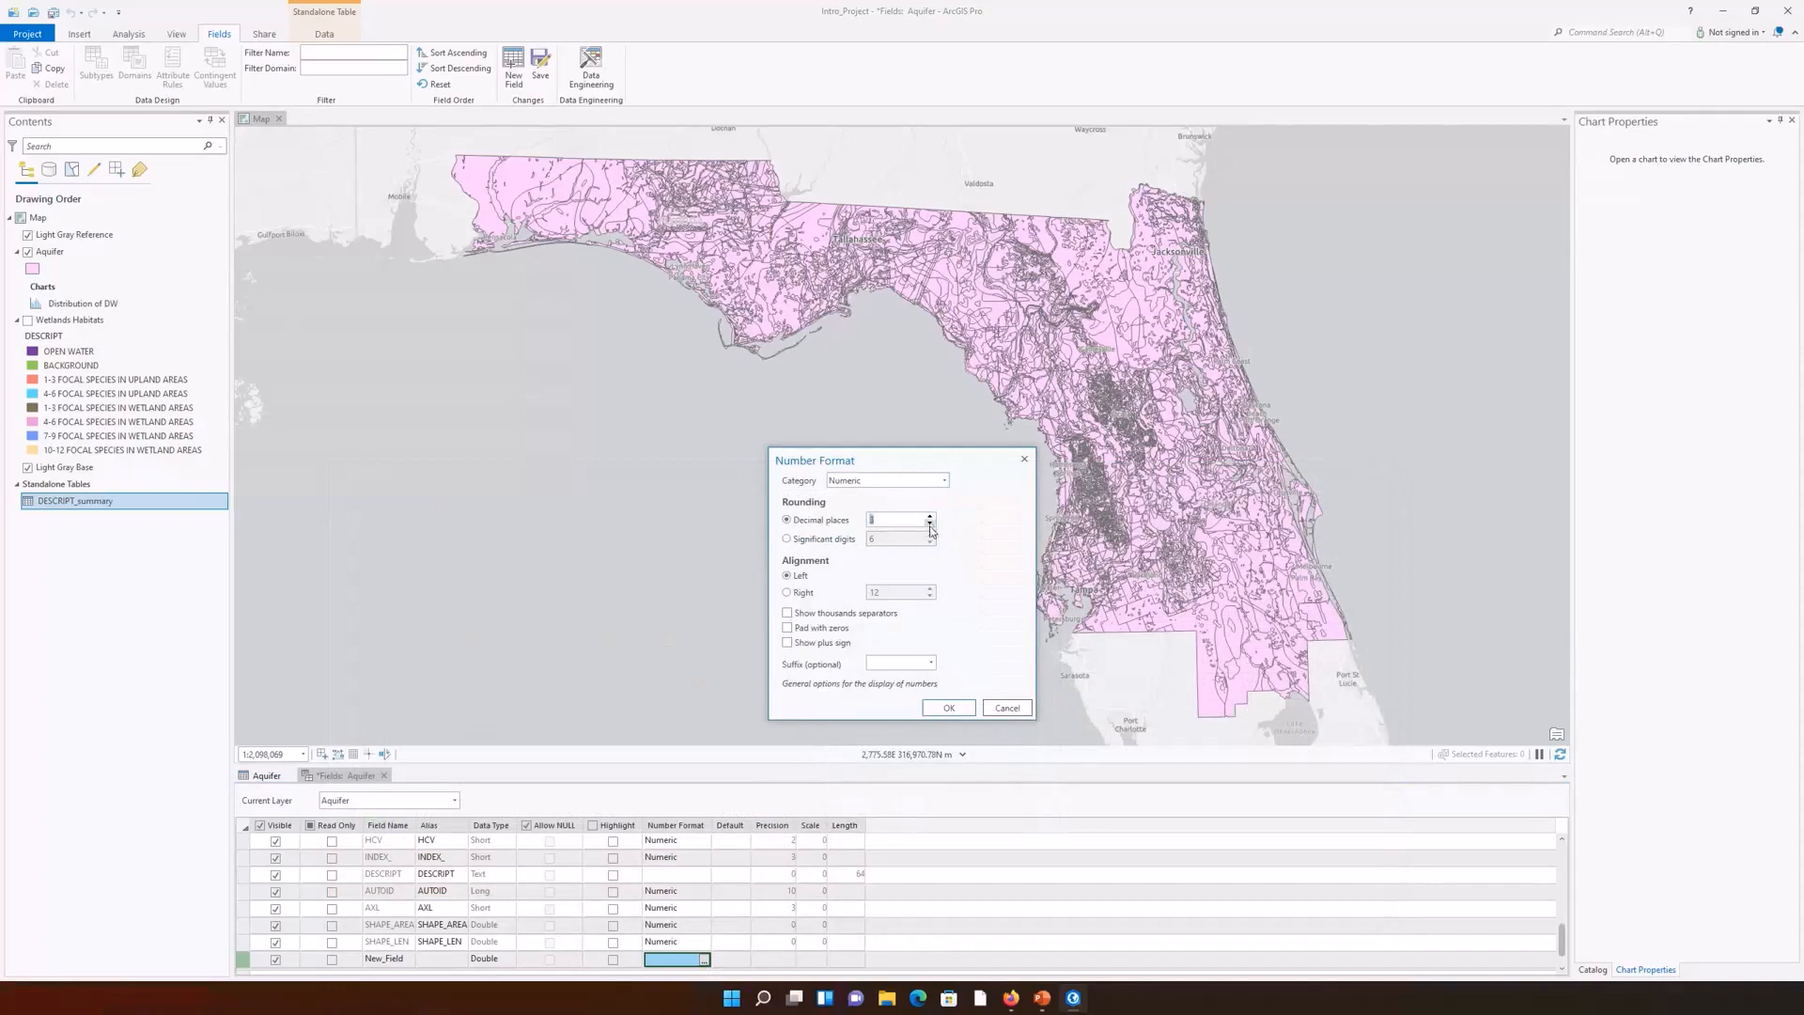
pyautogui.click(943, 709)
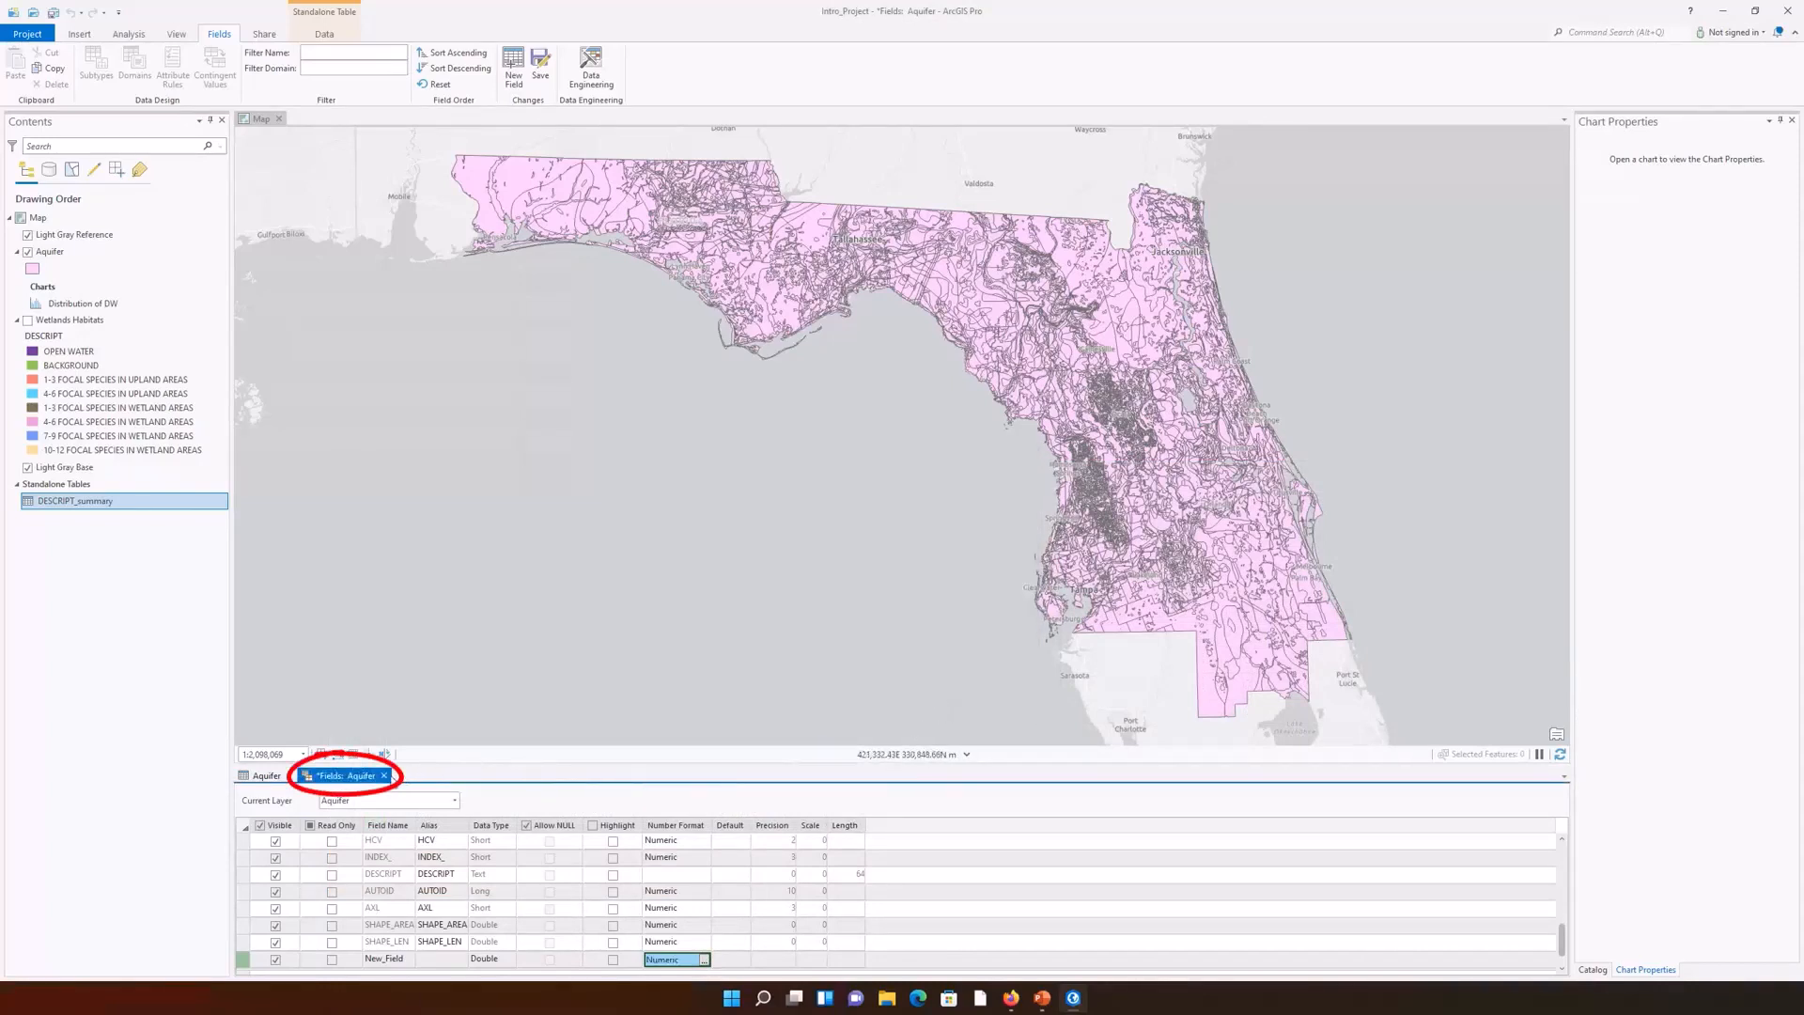
pyautogui.click(384, 775)
pyautogui.click(895, 533)
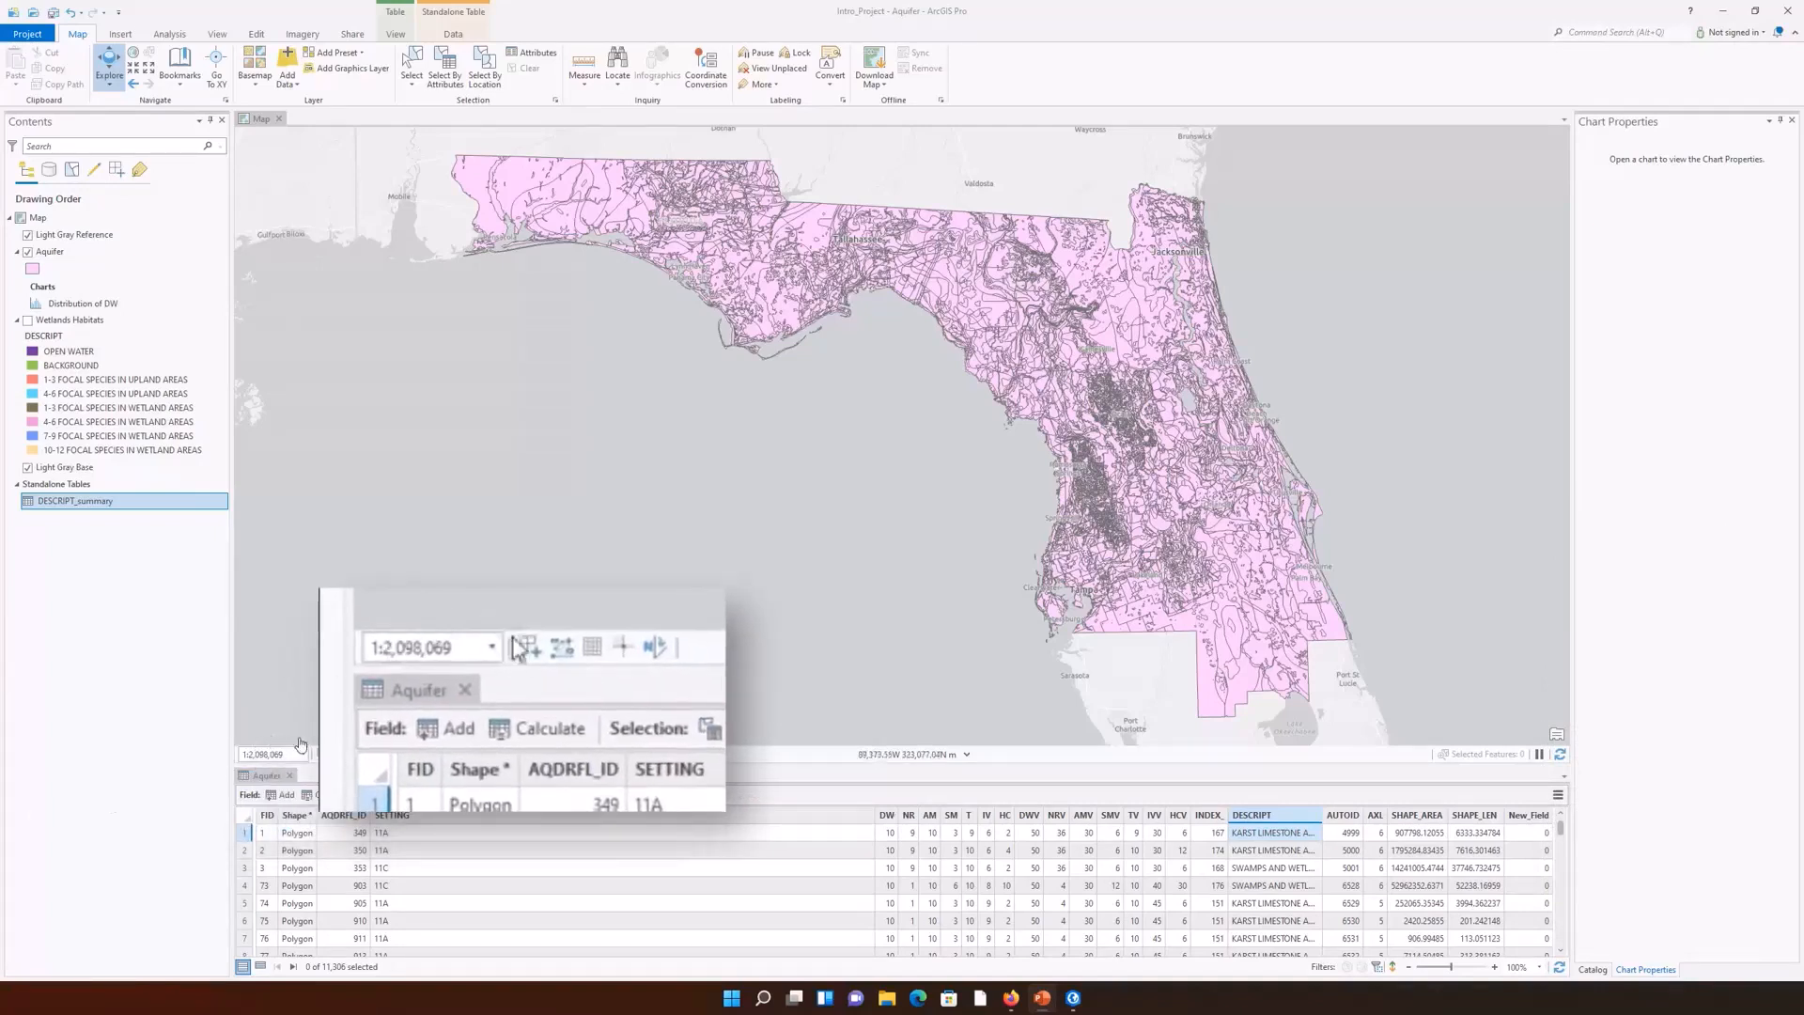
# Step: Set up Calculate Field for New_Field in Aquifer and begin its Python 3 expression with !DW! +
pyautogui.click(329, 795)
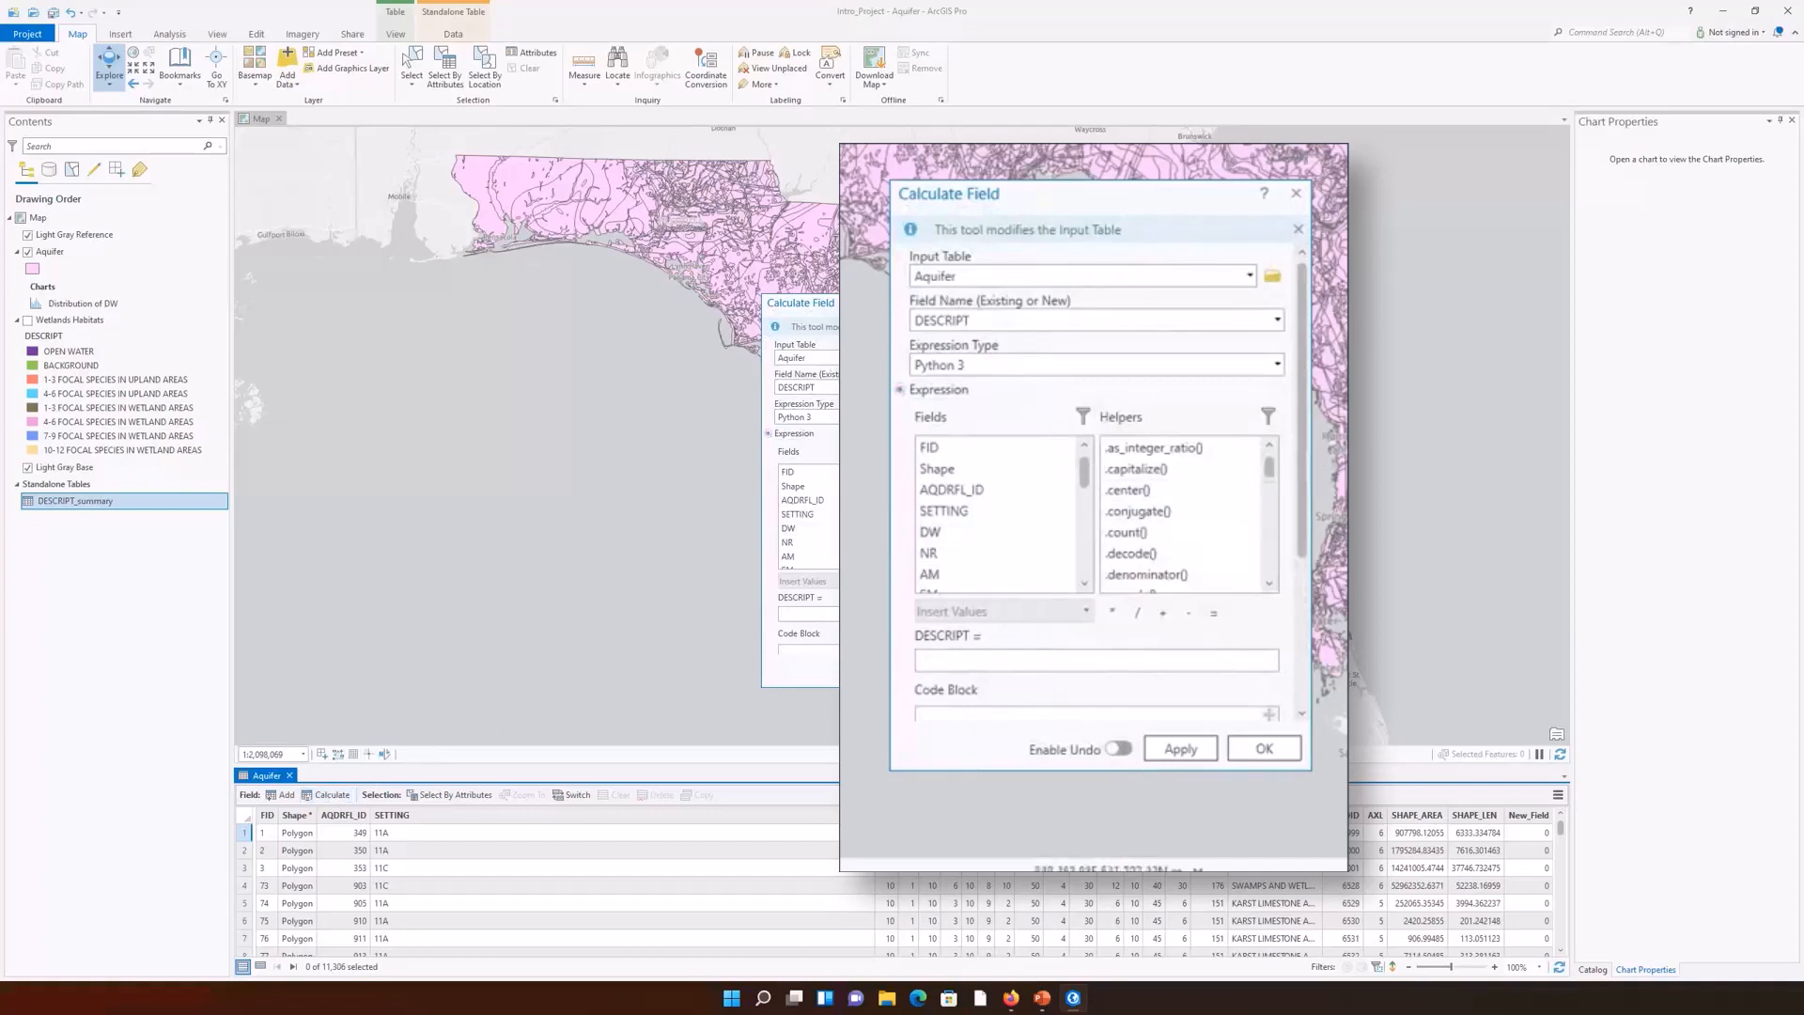
pyautogui.click(1279, 320)
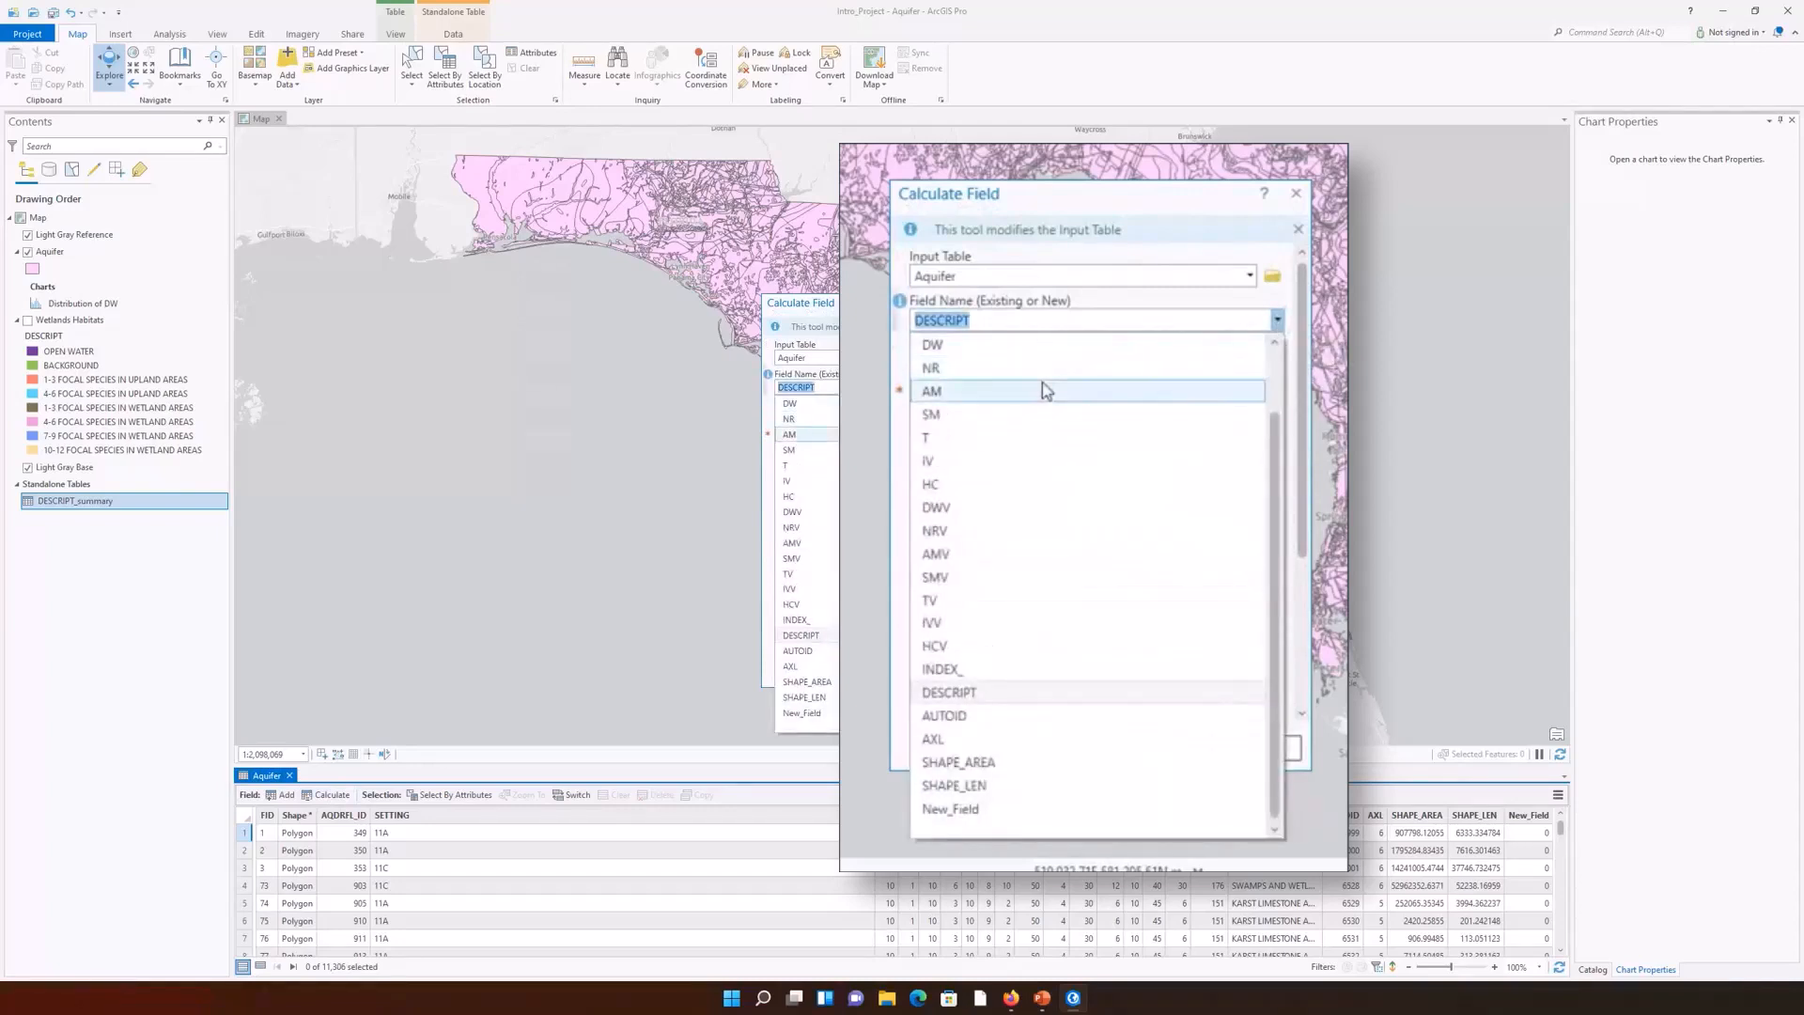
pyautogui.click(1033, 808)
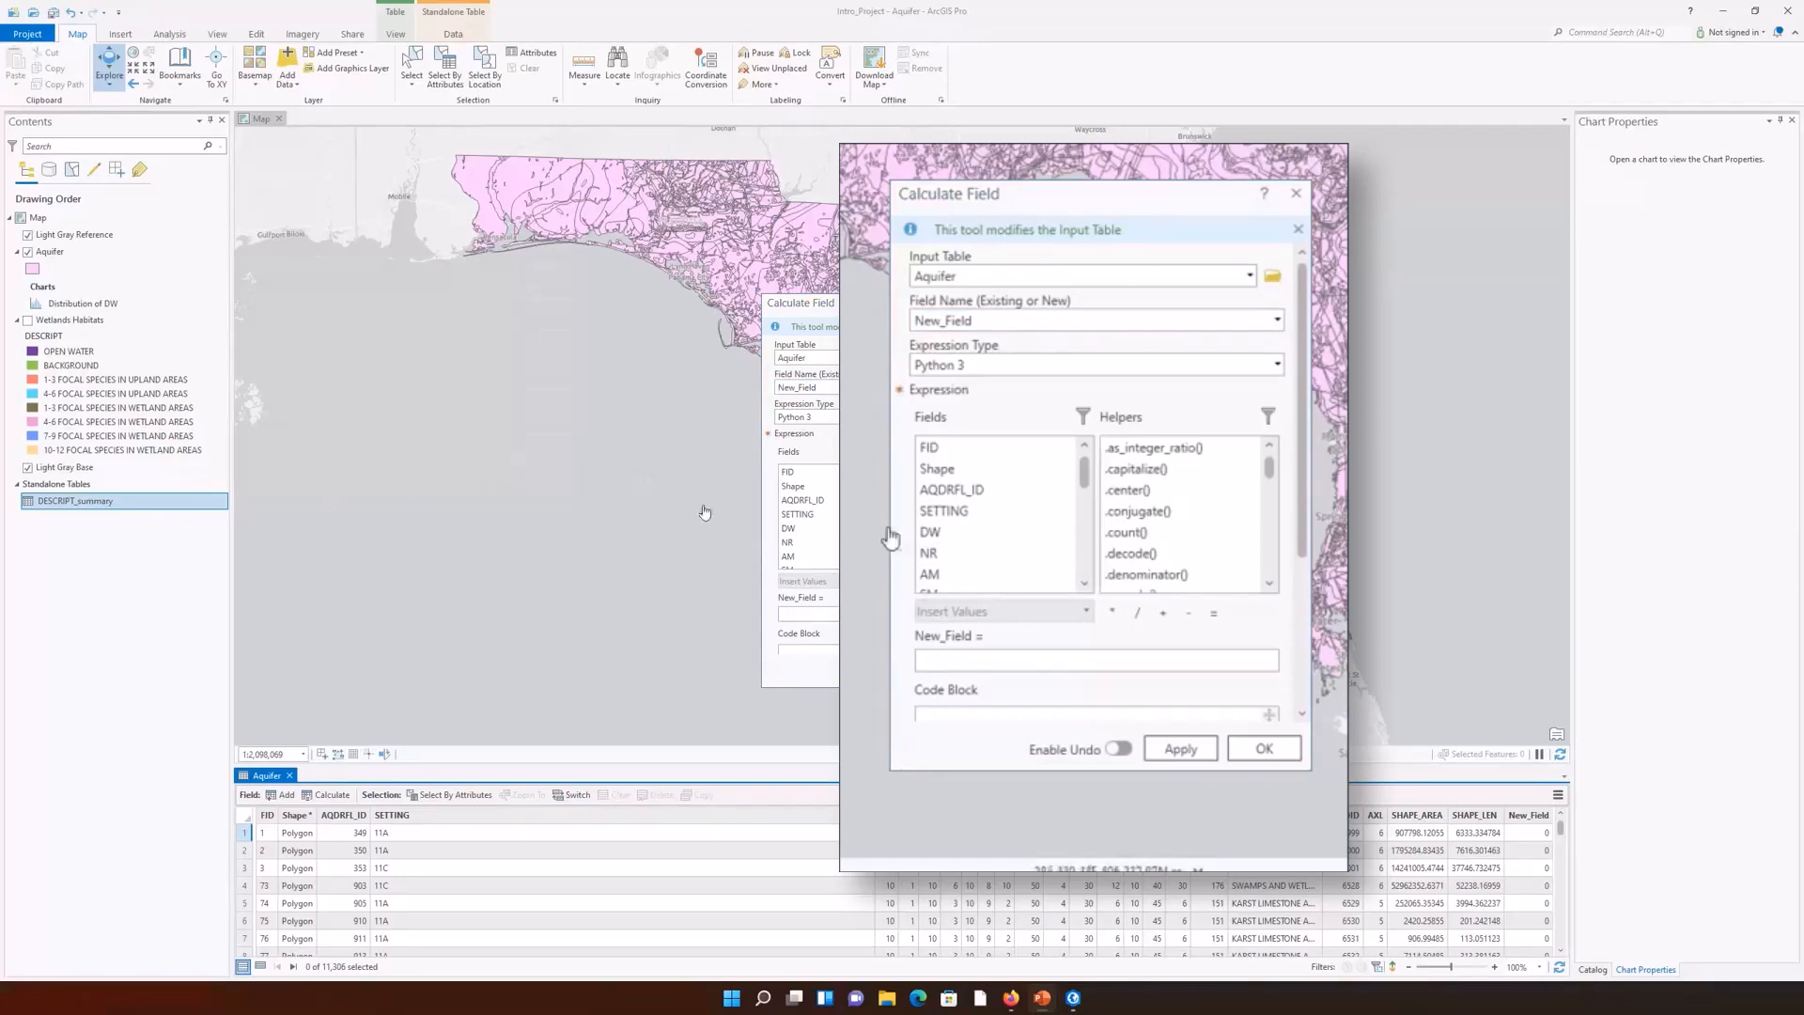
pyautogui.doubleClick(927, 533)
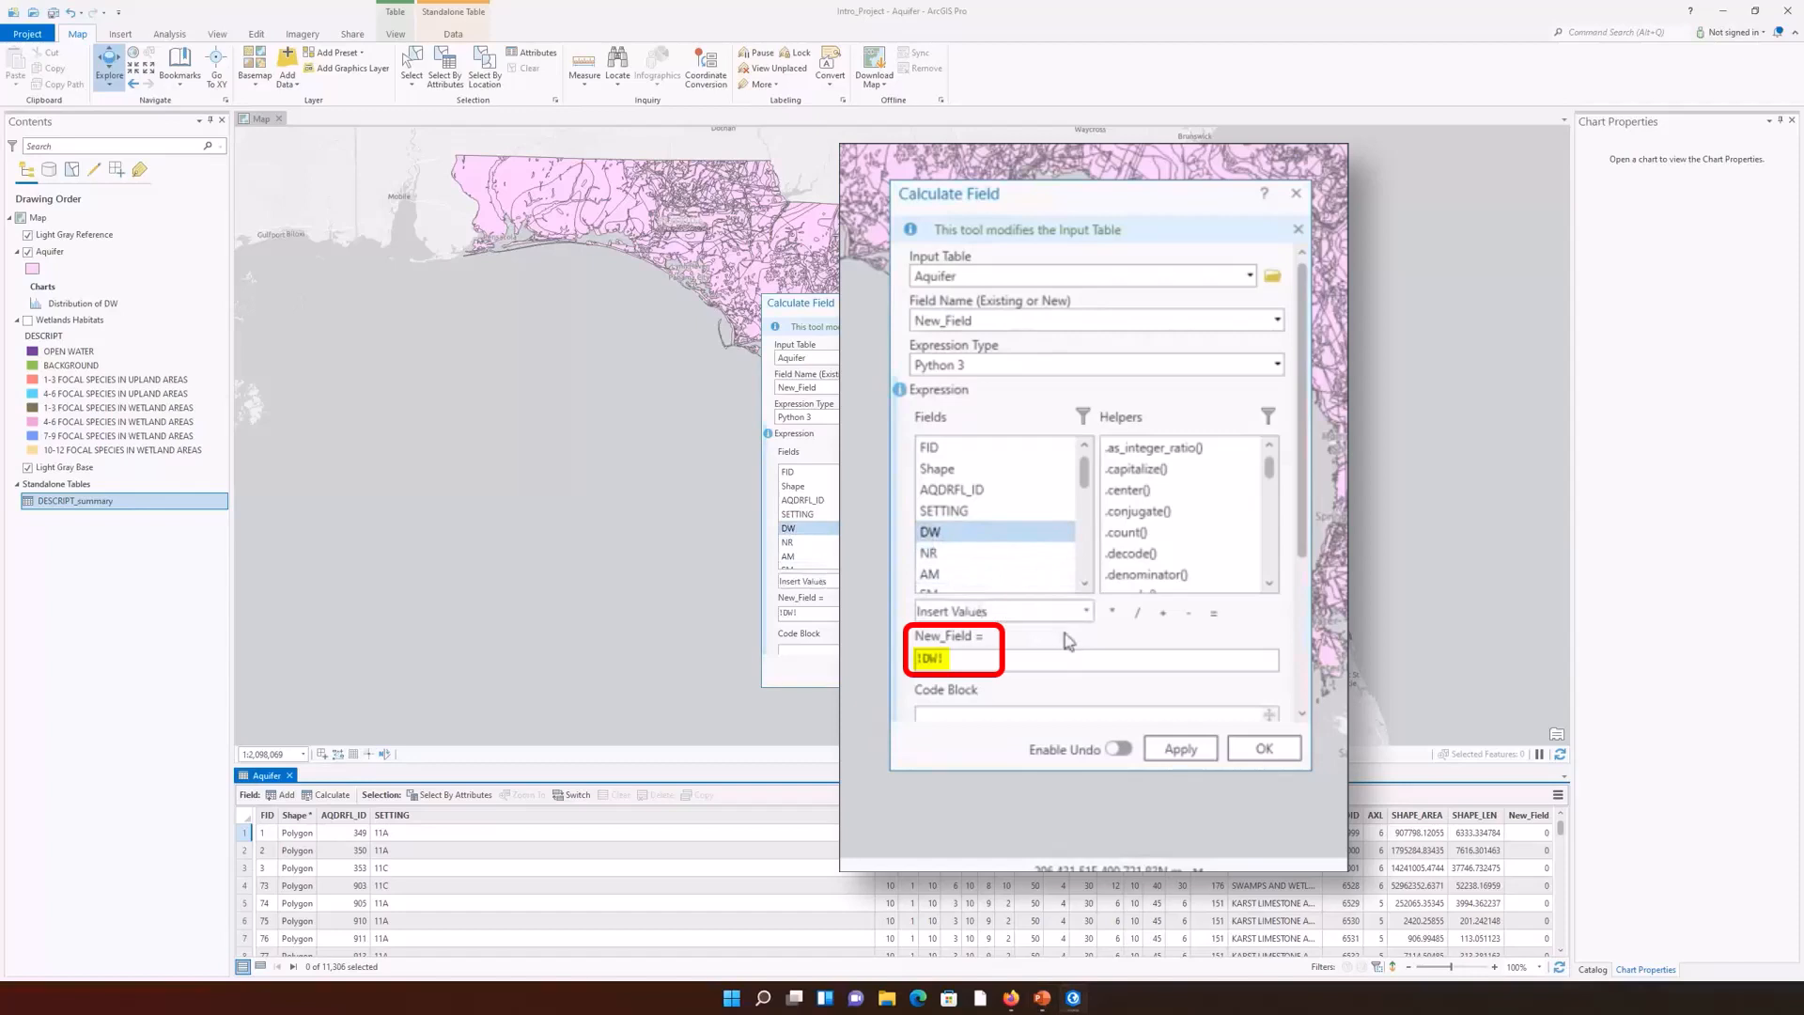
pyautogui.click(1163, 613)
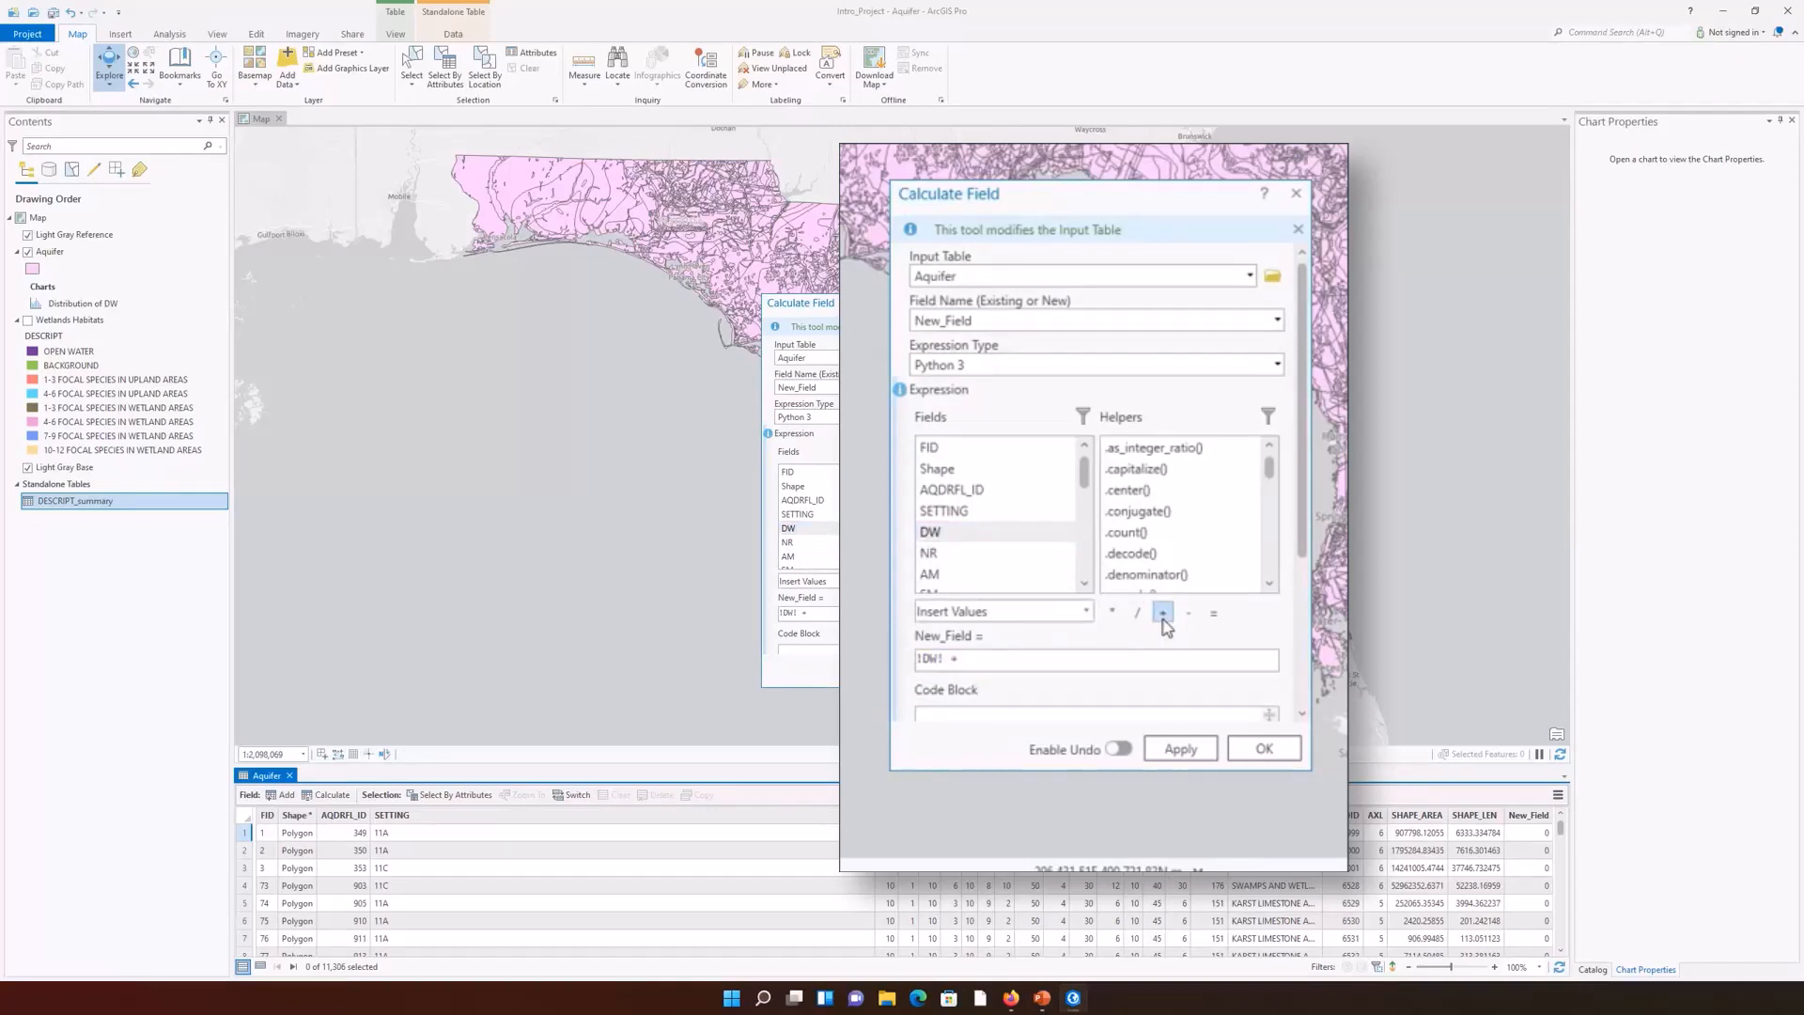
# Step: Filter the expression helpers to Numeric and append math.sqrt() to the New_Field expression
pyautogui.click(1269, 416)
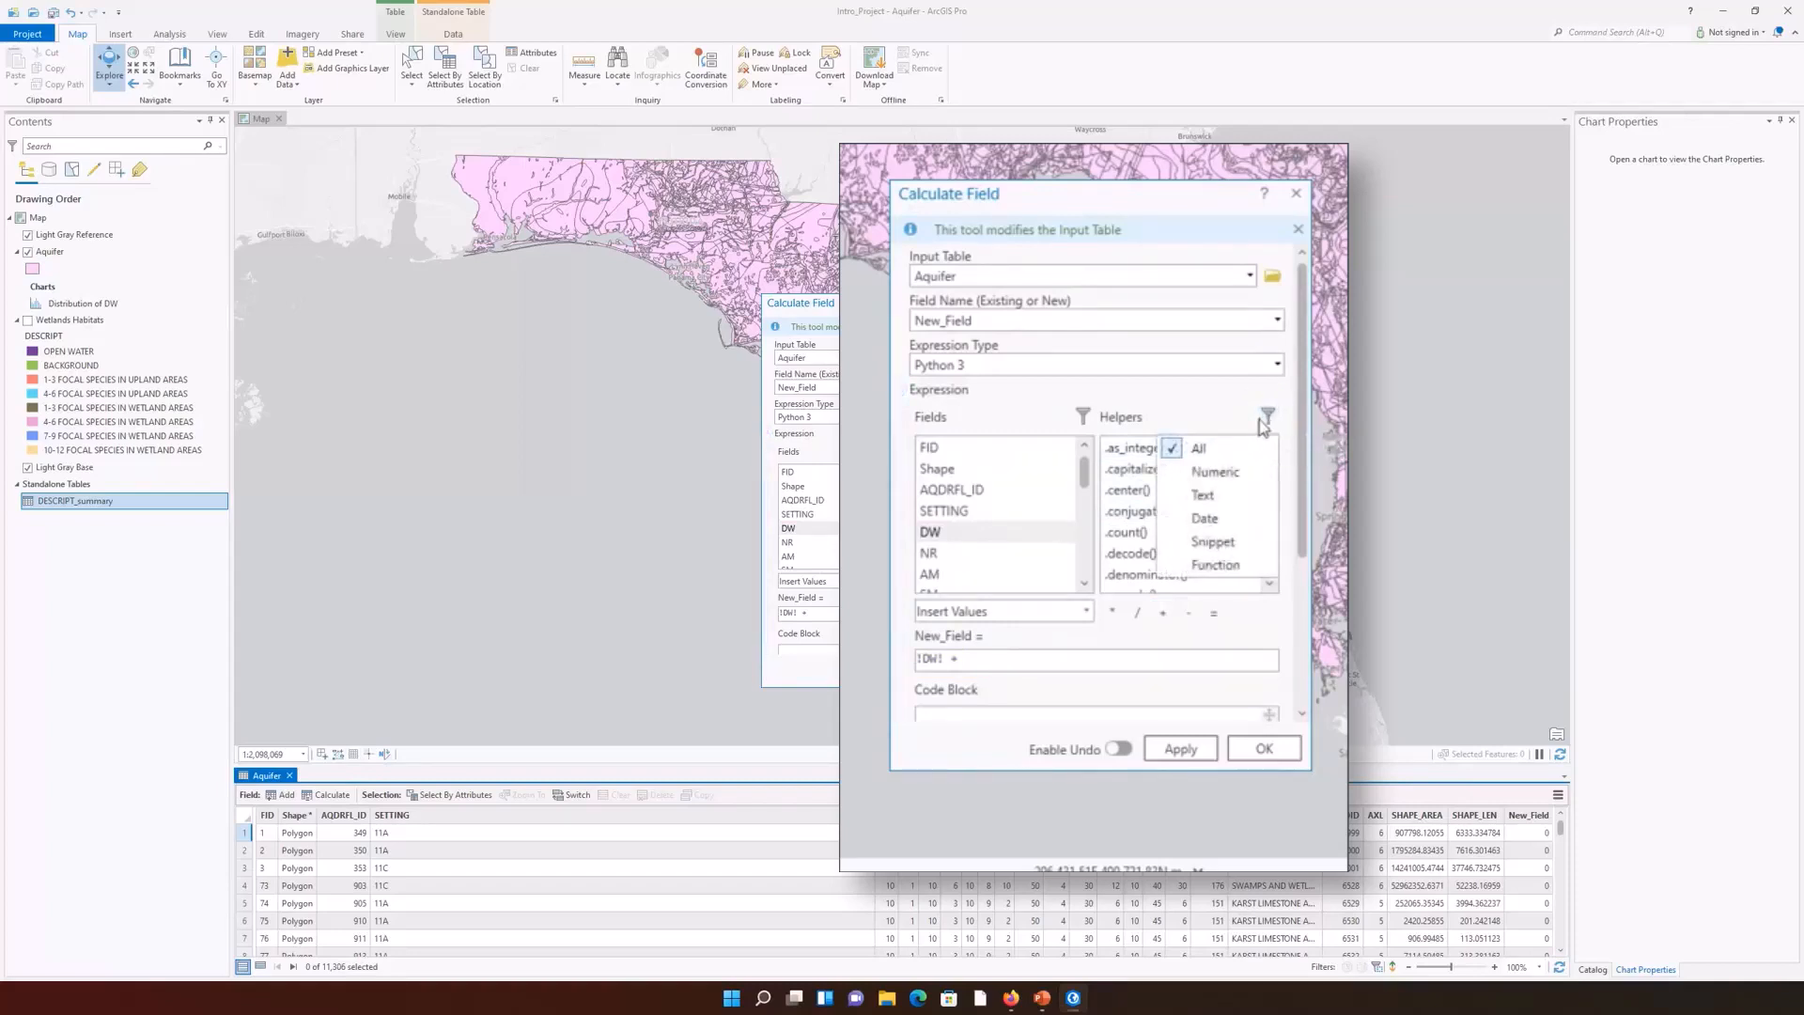
pyautogui.click(1239, 473)
pyautogui.moveTo(1269, 460); pyautogui.dragTo(1268, 561)
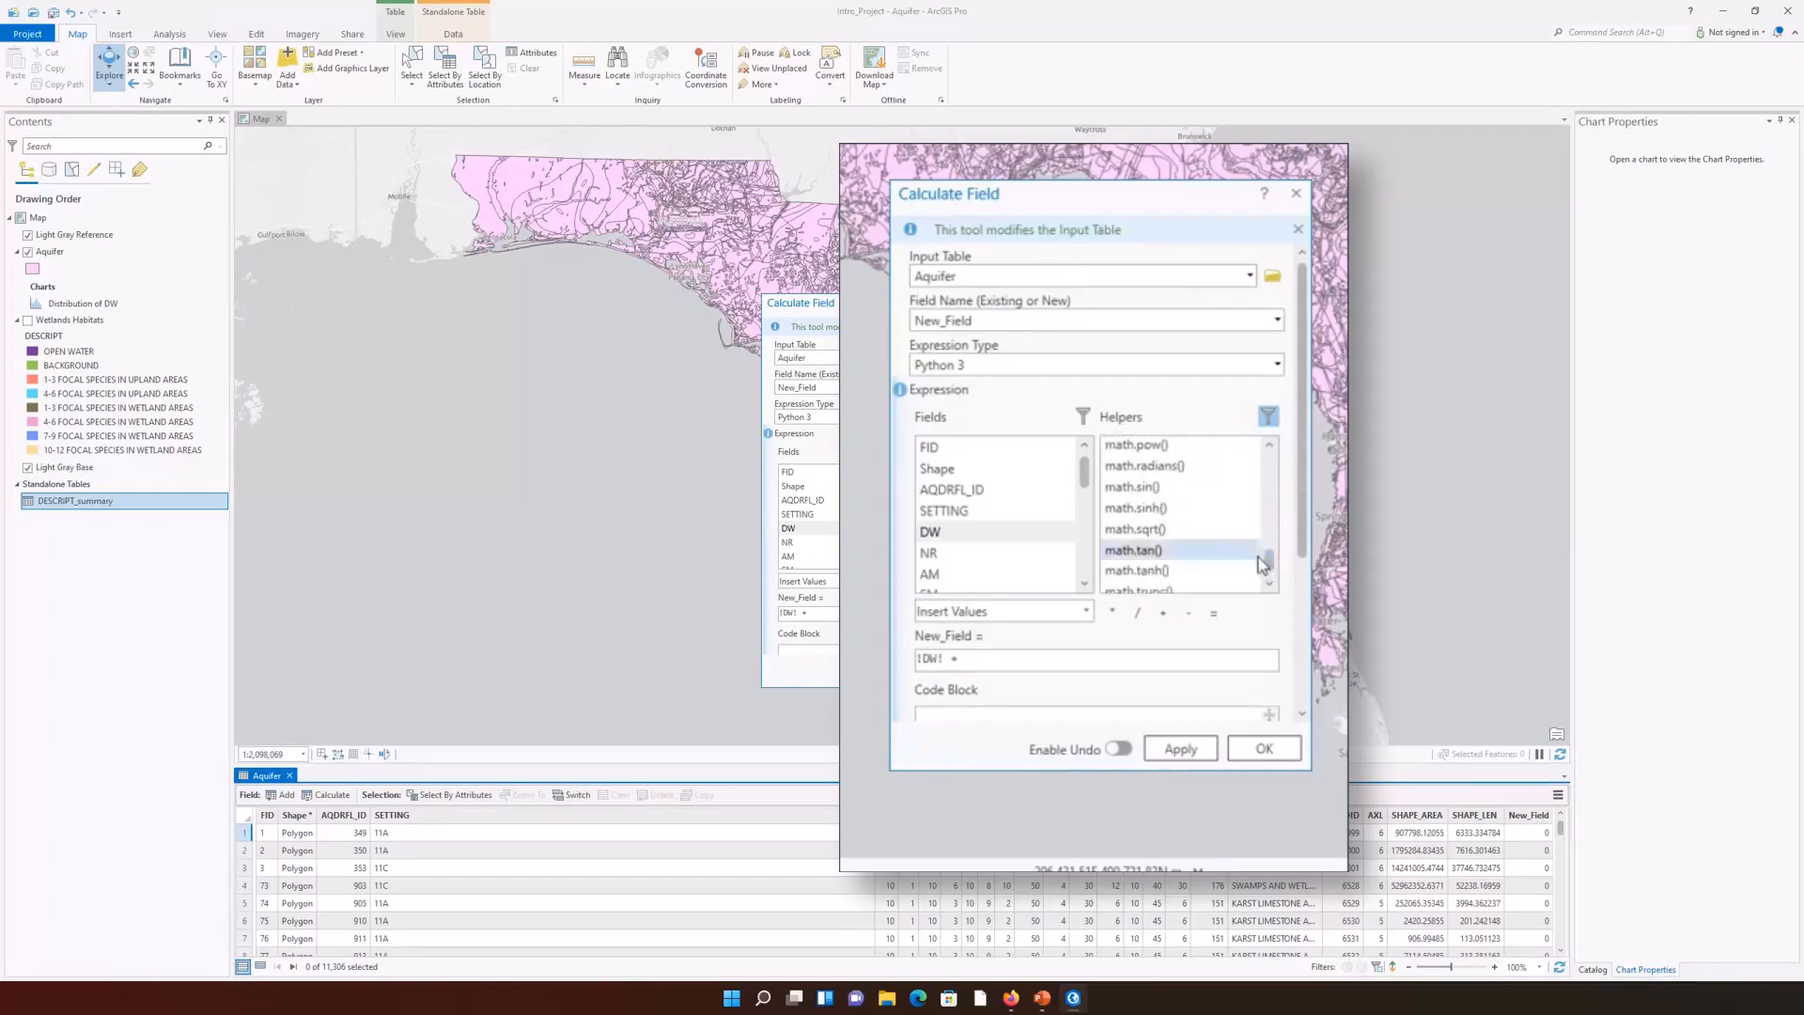
pyautogui.doubleClick(1132, 530)
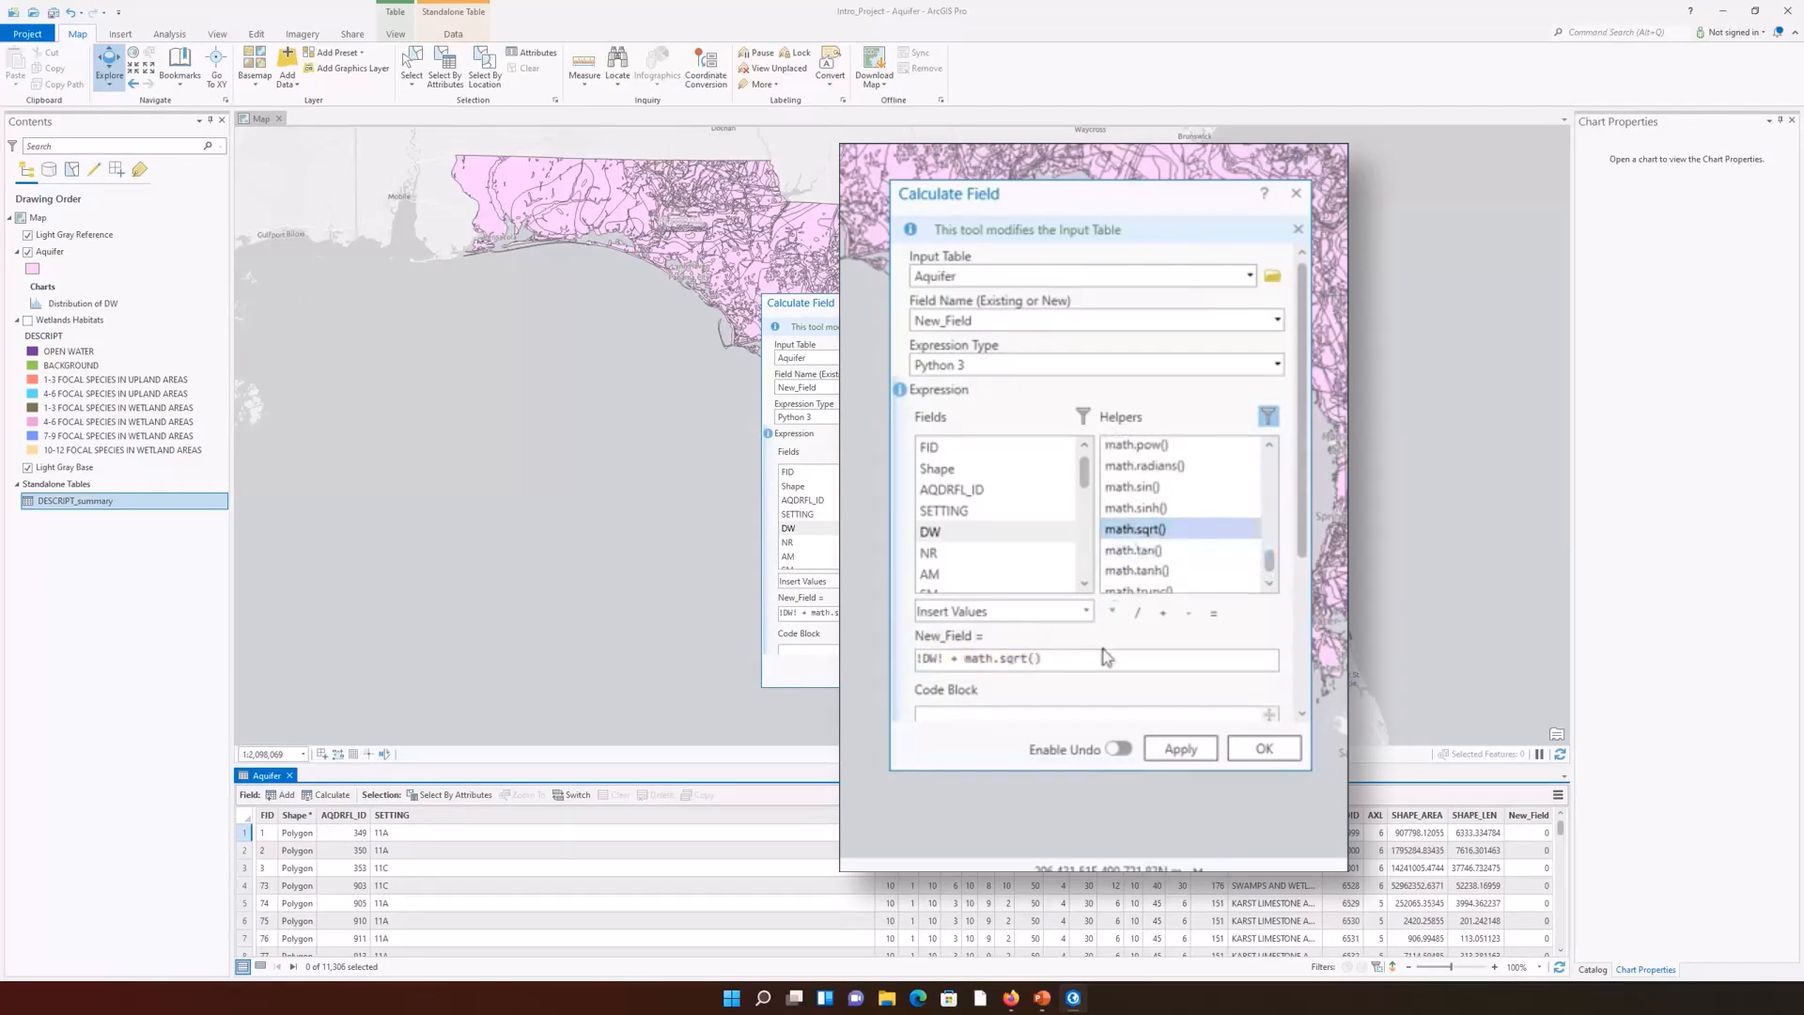
# Step: Complete the expression as !DW! + math.sqrt(!NRV!), run the calculation, and close the Aquifer attribute table
pyautogui.click(1035, 661)
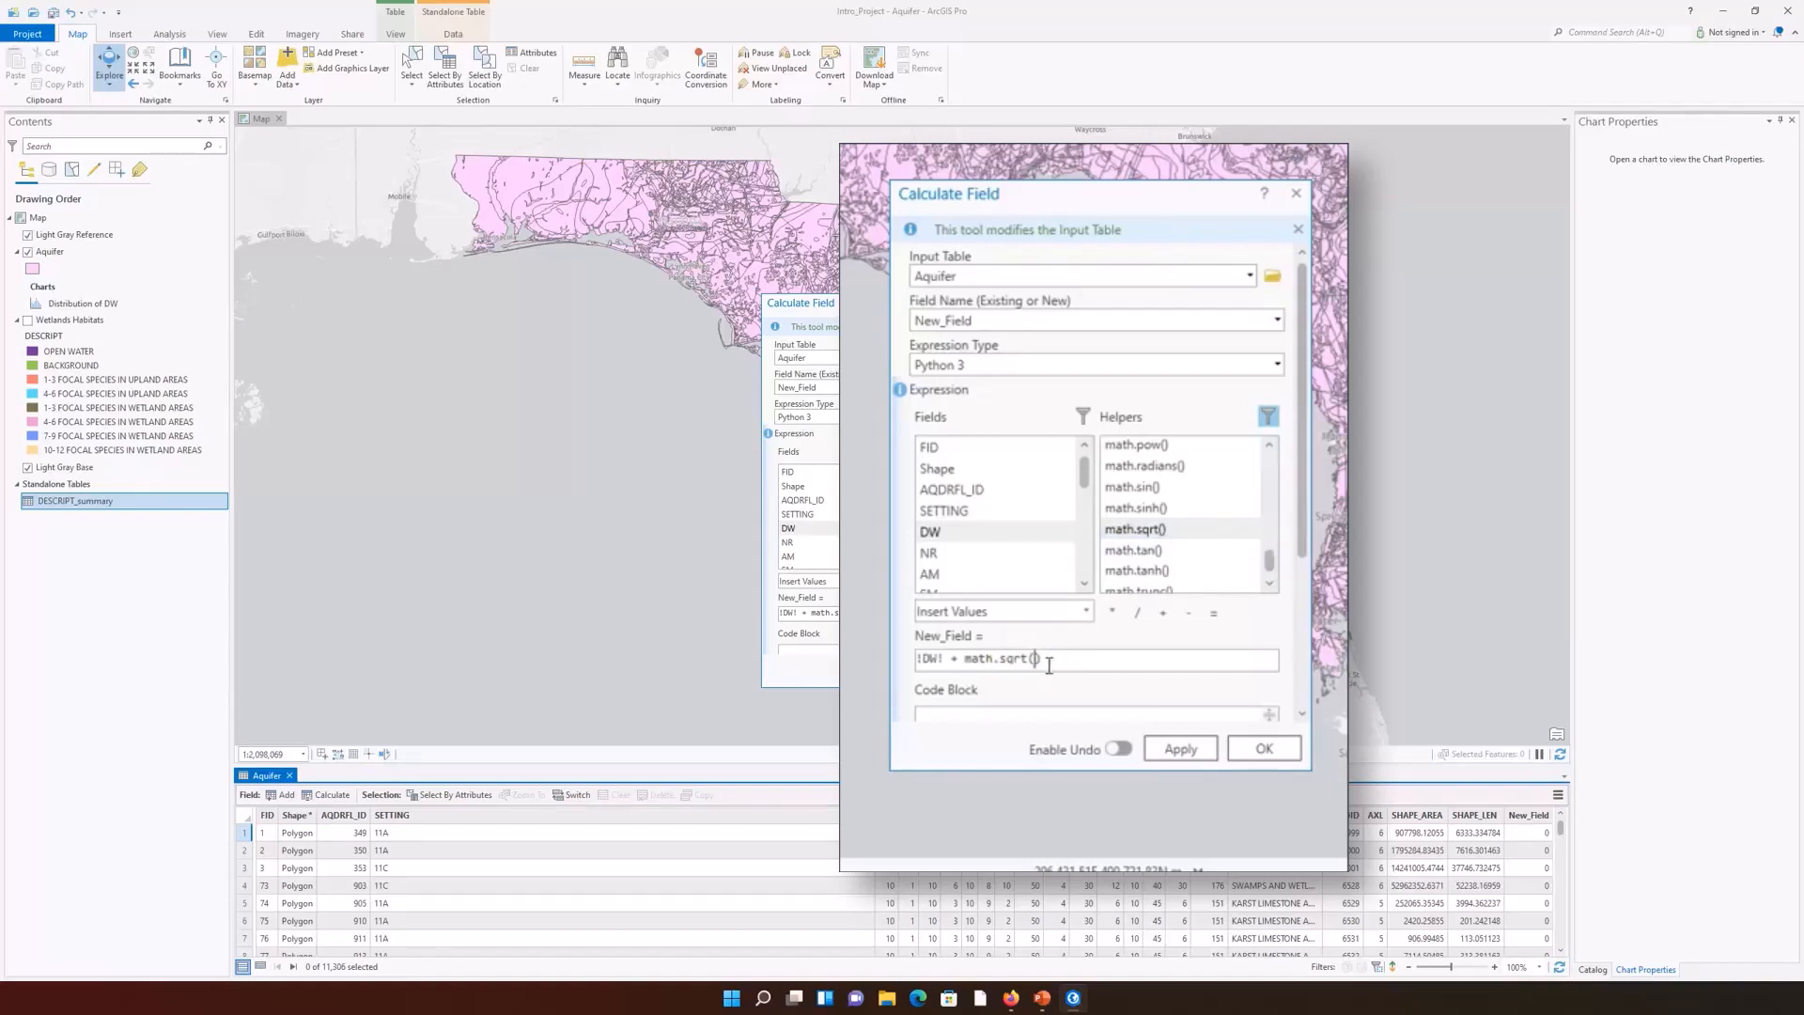
pyautogui.click(1083, 545)
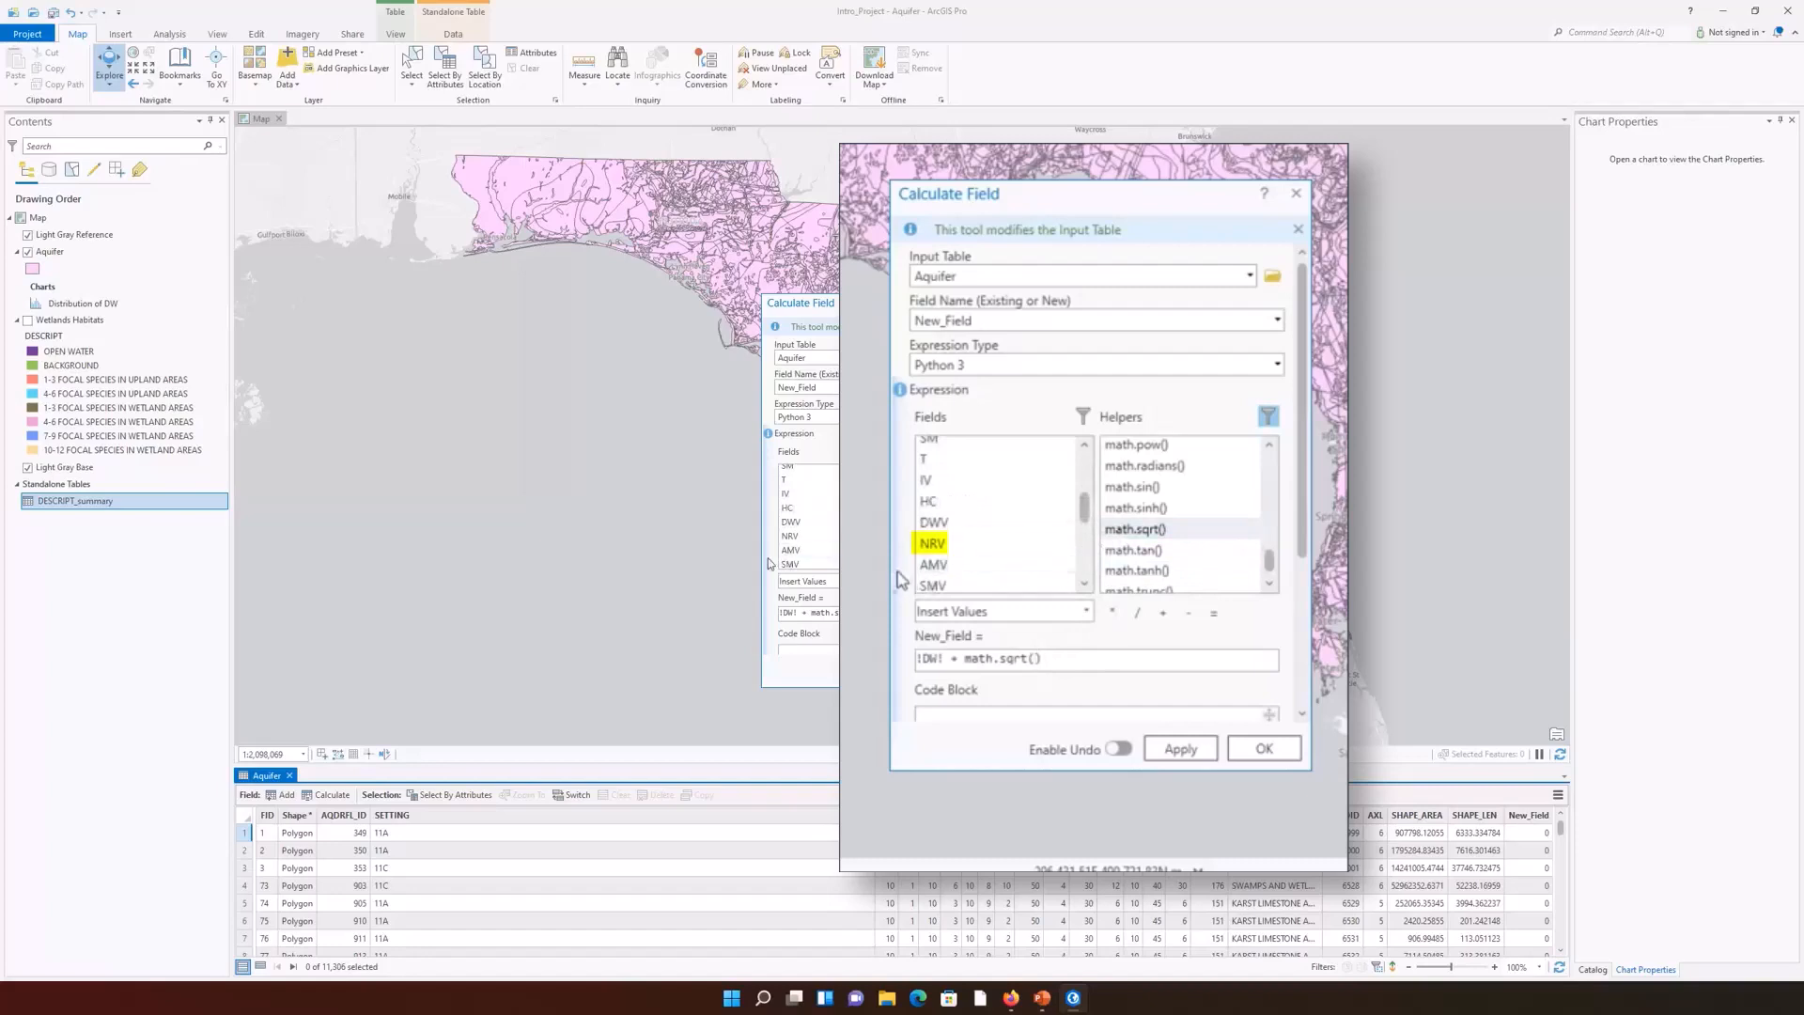
pyautogui.doubleClick(935, 545)
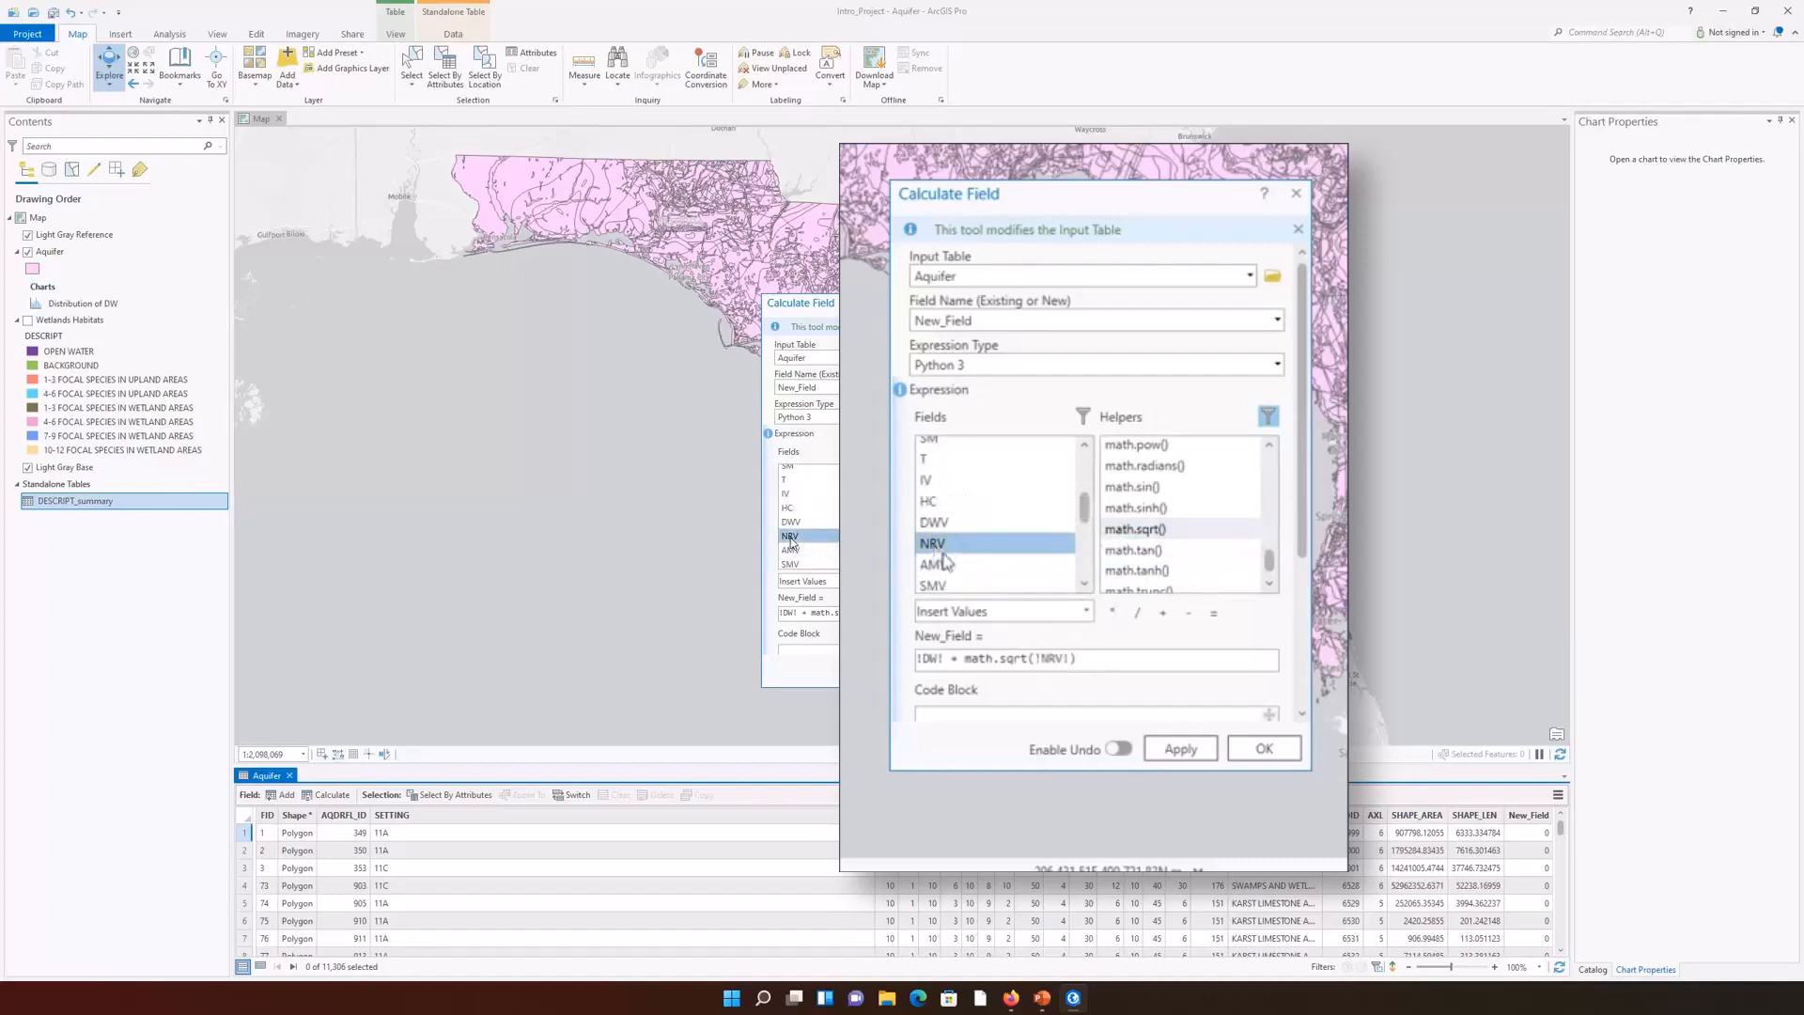
pyautogui.click(1264, 749)
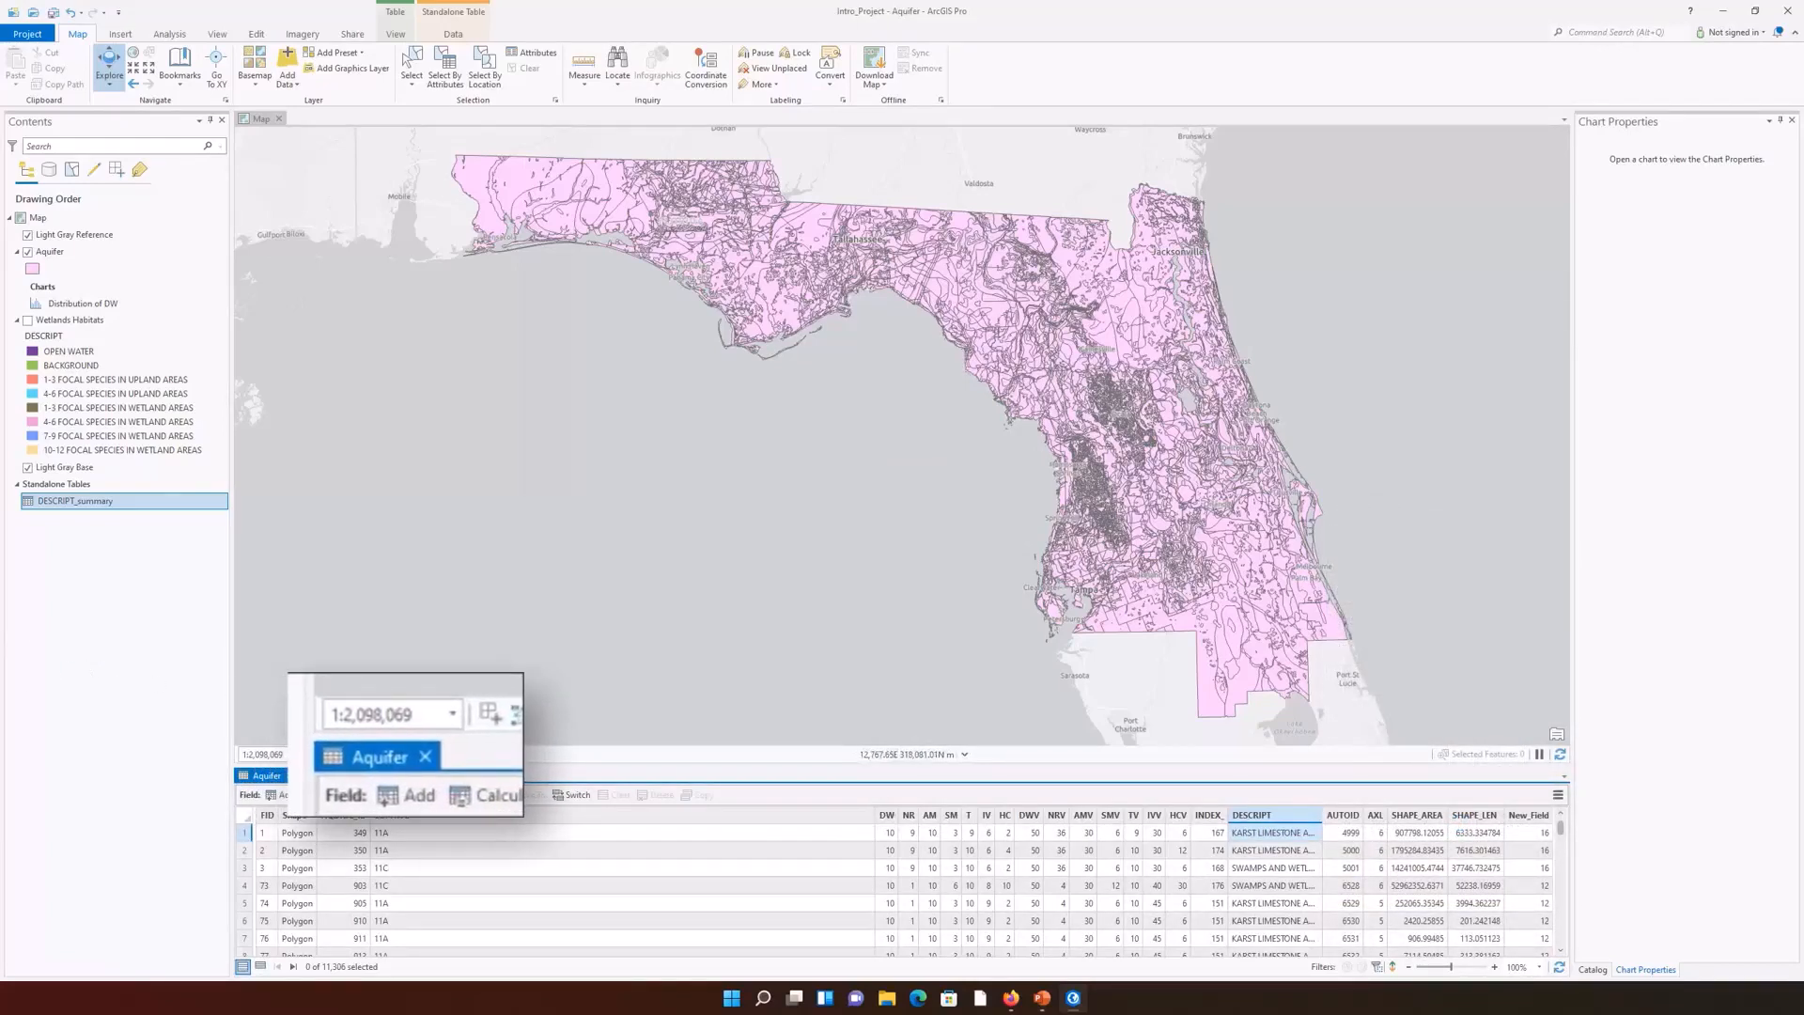
pyautogui.click(285, 775)
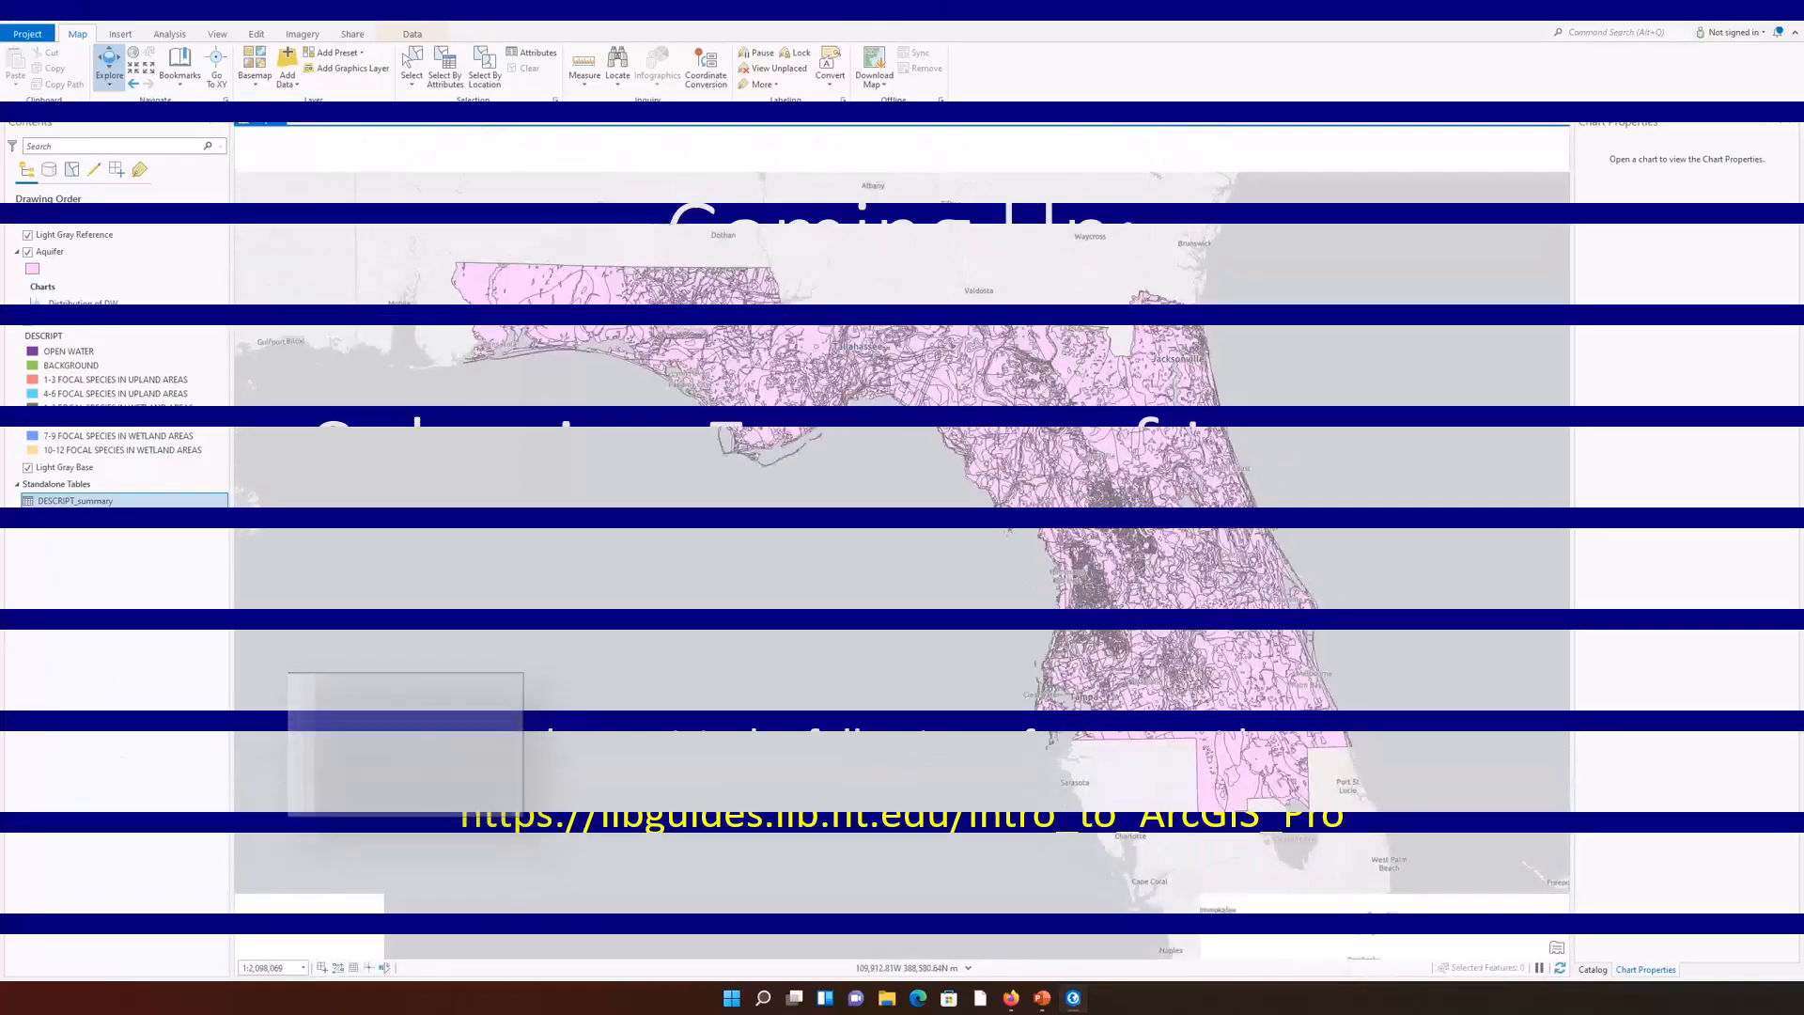